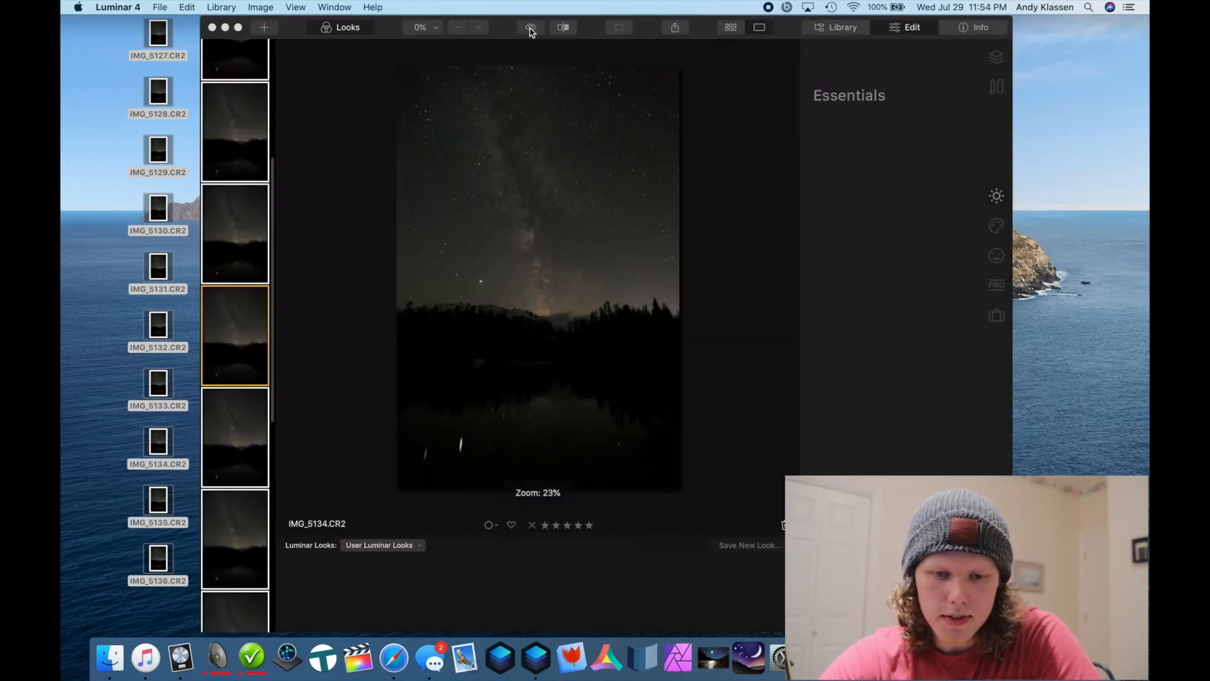
# - Brighten IMG_5134.CR2 in the Light adjustments with Exposure at 1.81 and Smart Contrast at 21
pyautogui.scroll(-5, 237, 341)
pyautogui.scroll(6, 237, 341)
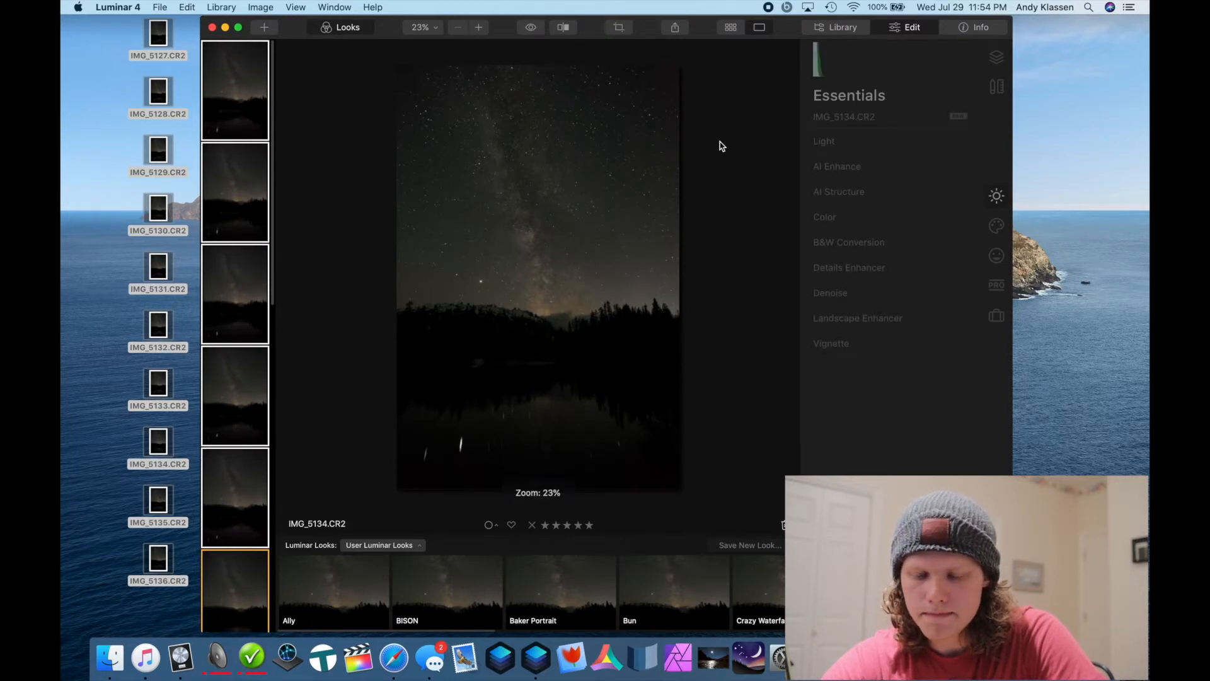
pyautogui.click(868, 153)
pyautogui.moveTo(890, 260); pyautogui.dragTo(911, 290)
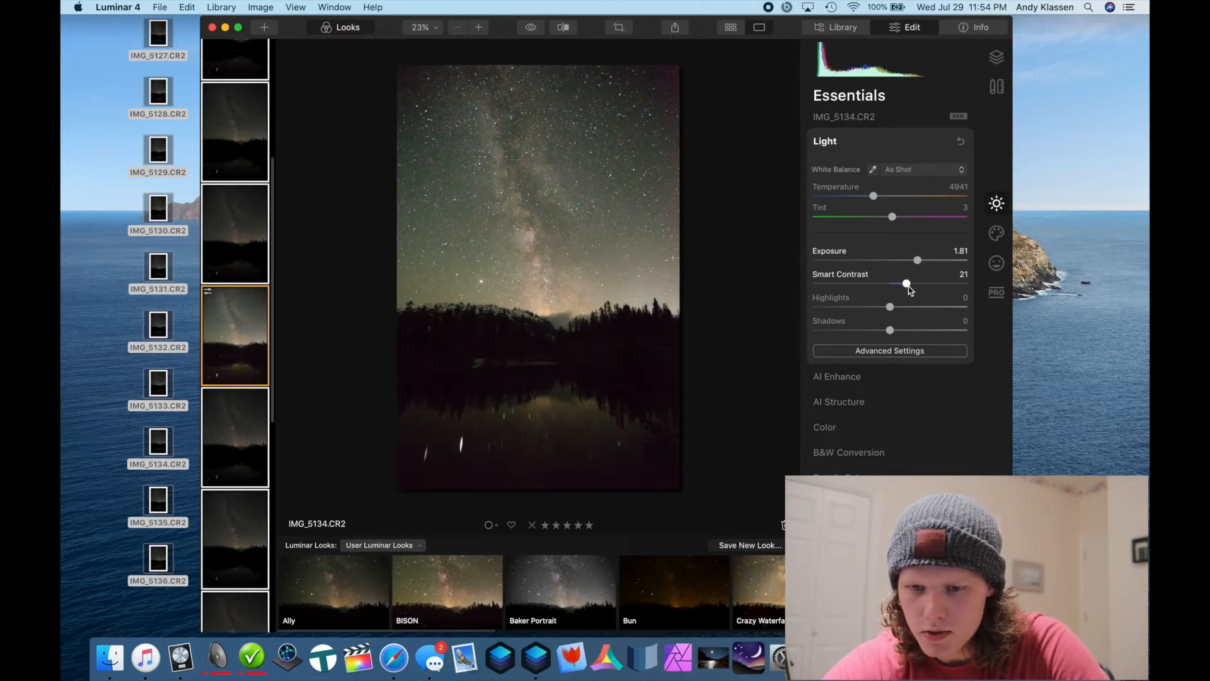
# - In the advanced Light settings, try Highlights at -65 and Whites at 62, and bring them back to -1 and -2
pyautogui.click(905, 351)
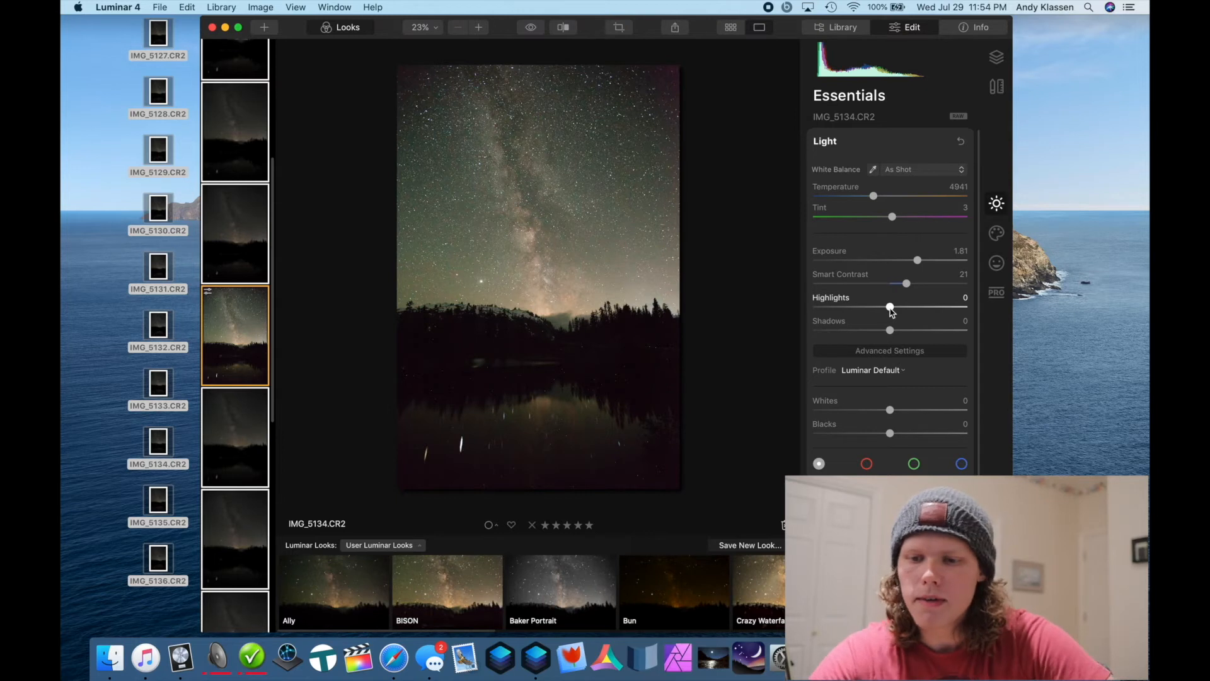
pyautogui.moveTo(890, 308); pyautogui.dragTo(840, 308)
pyautogui.moveTo(890, 411); pyautogui.dragTo(942, 416)
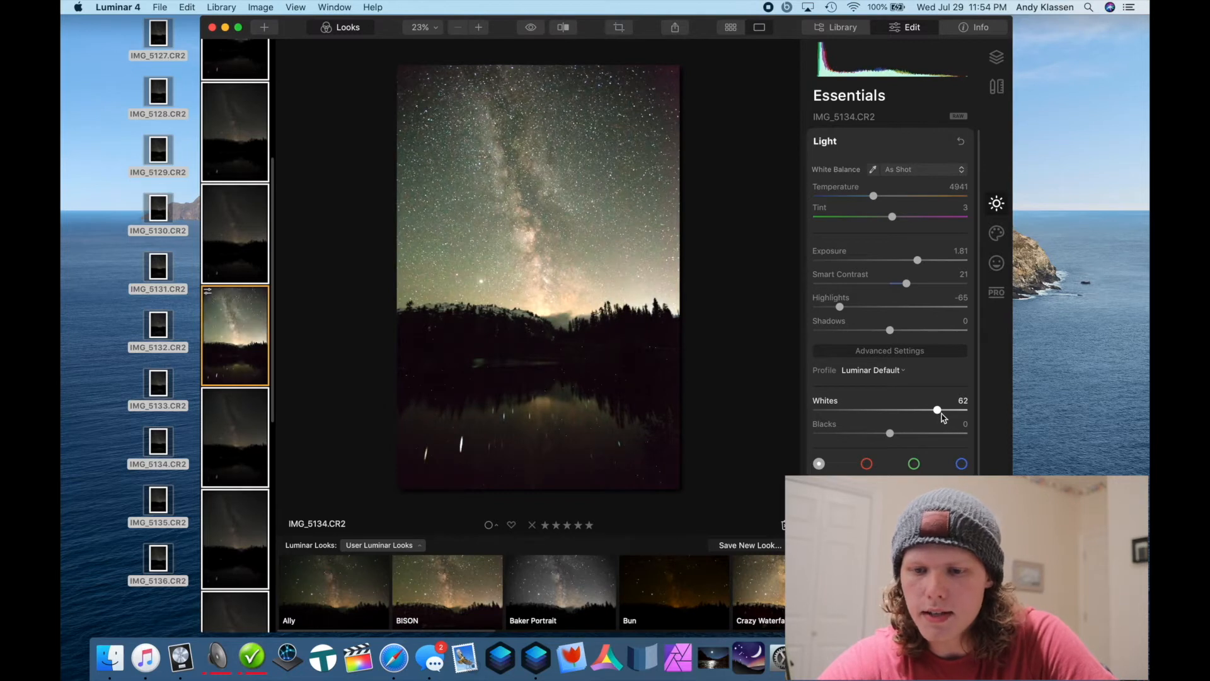
pyautogui.click(891, 414)
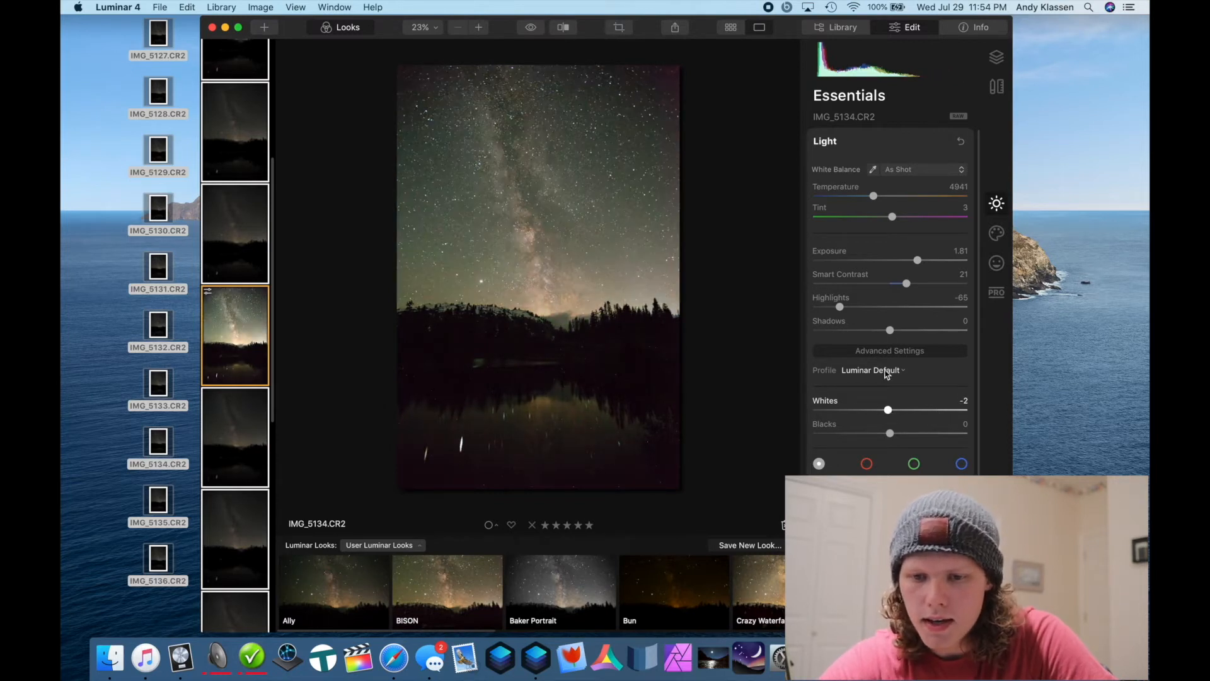
pyautogui.click(889, 307)
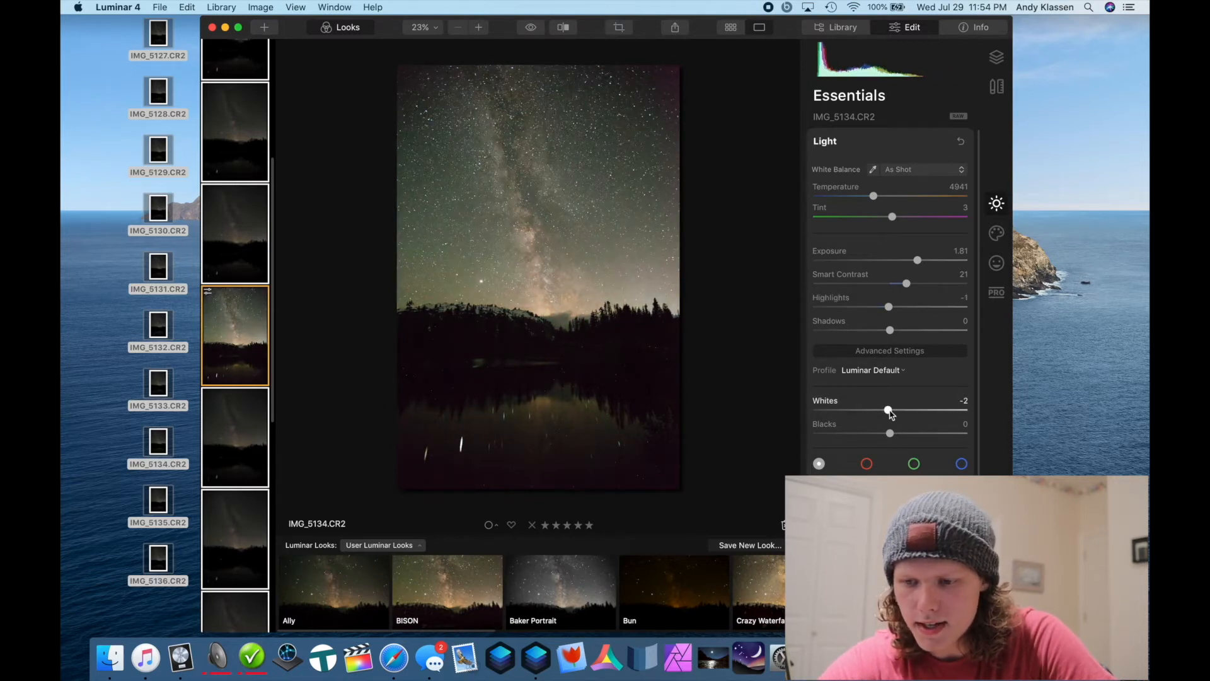
# - Apply Advanced Contrast to the photo with Highlights Contrast at 46 and Highlights Balance at -84
pyautogui.click(999, 294)
pyautogui.click(902, 142)
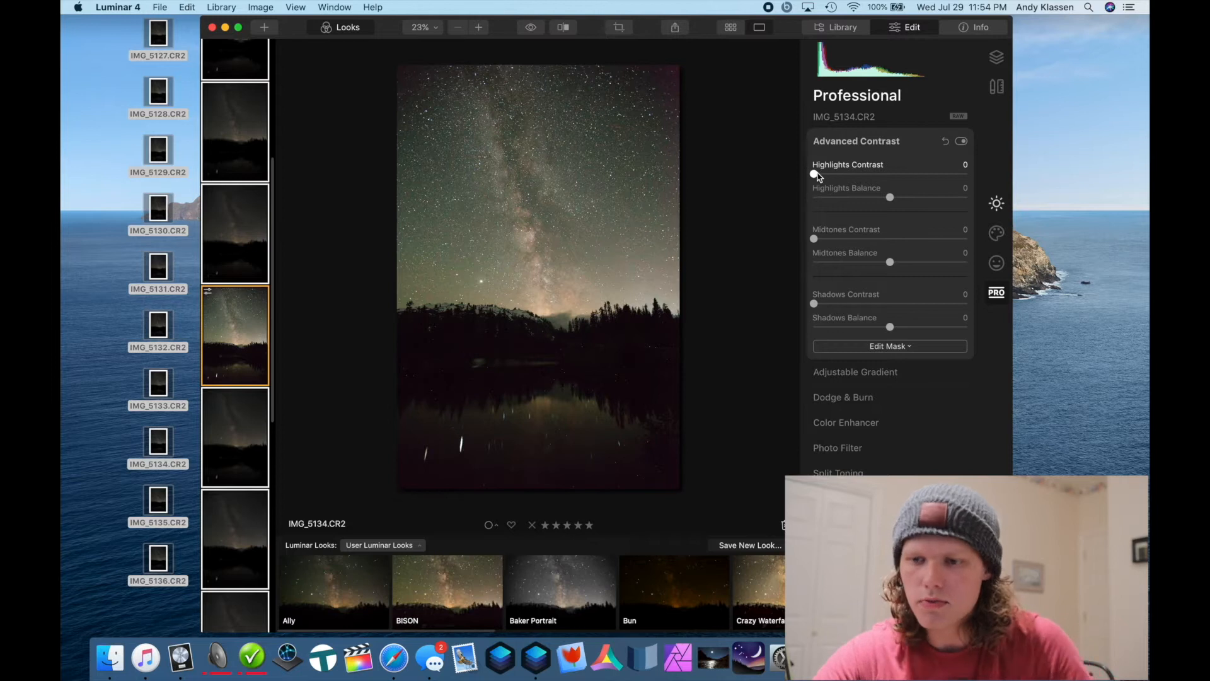
pyautogui.moveTo(814, 175); pyautogui.dragTo(886, 176)
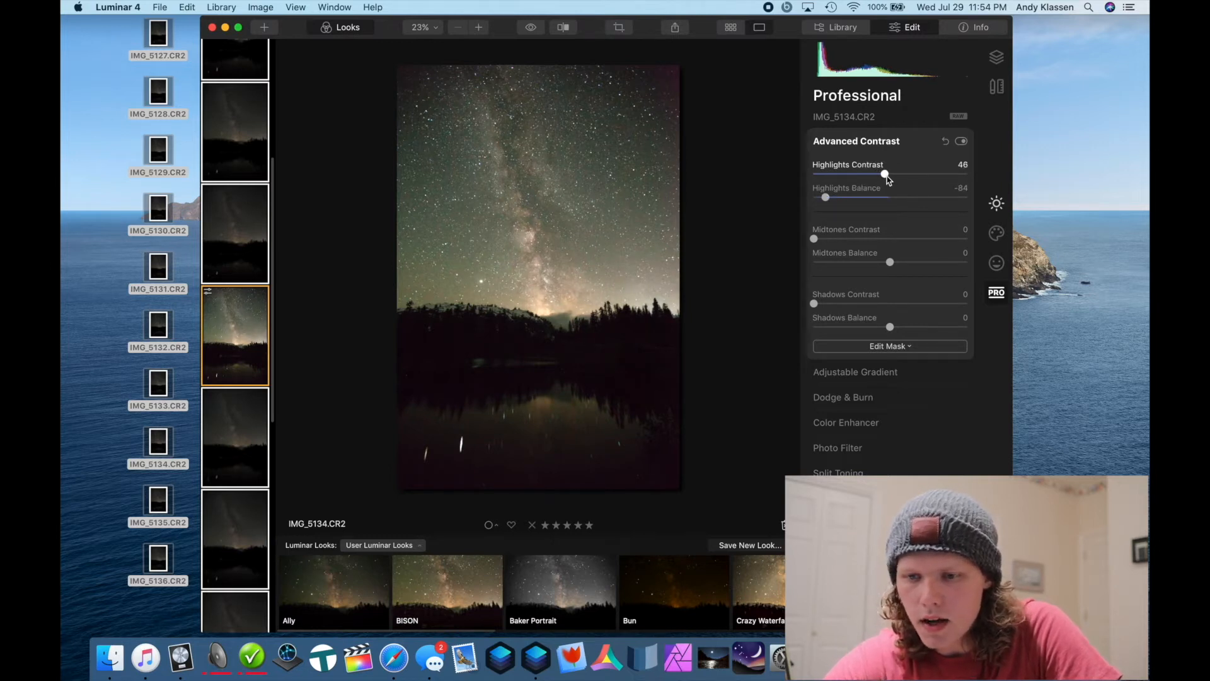
pyautogui.click(858, 140)
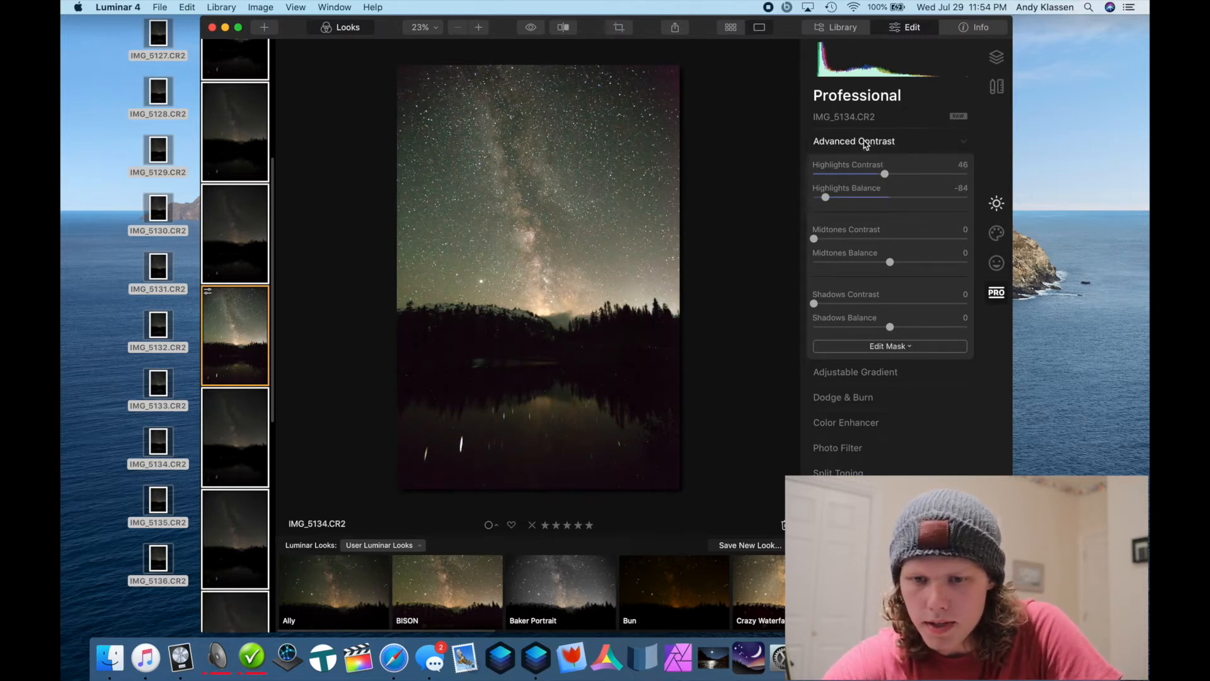
# - In the advanced Color settings, fully desaturate the purple, magenta and red channels, with red Saturation at -100
pyautogui.click(996, 203)
pyautogui.click(857, 140)
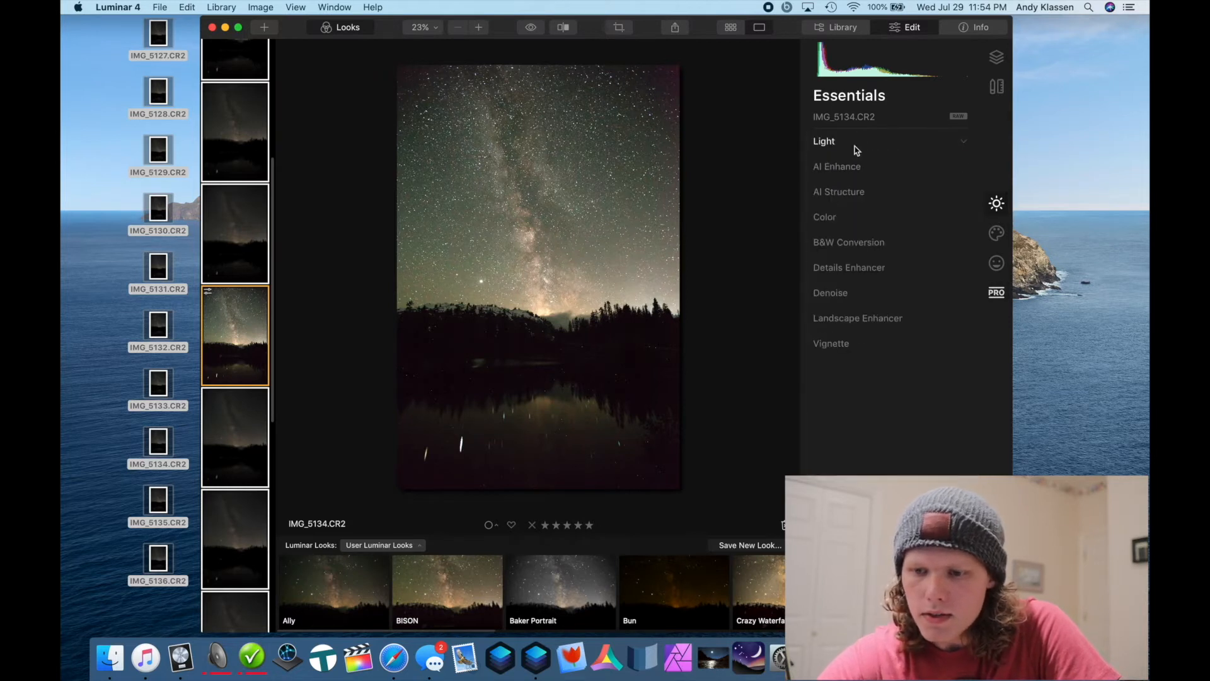
pyautogui.click(855, 217)
pyautogui.click(882, 318)
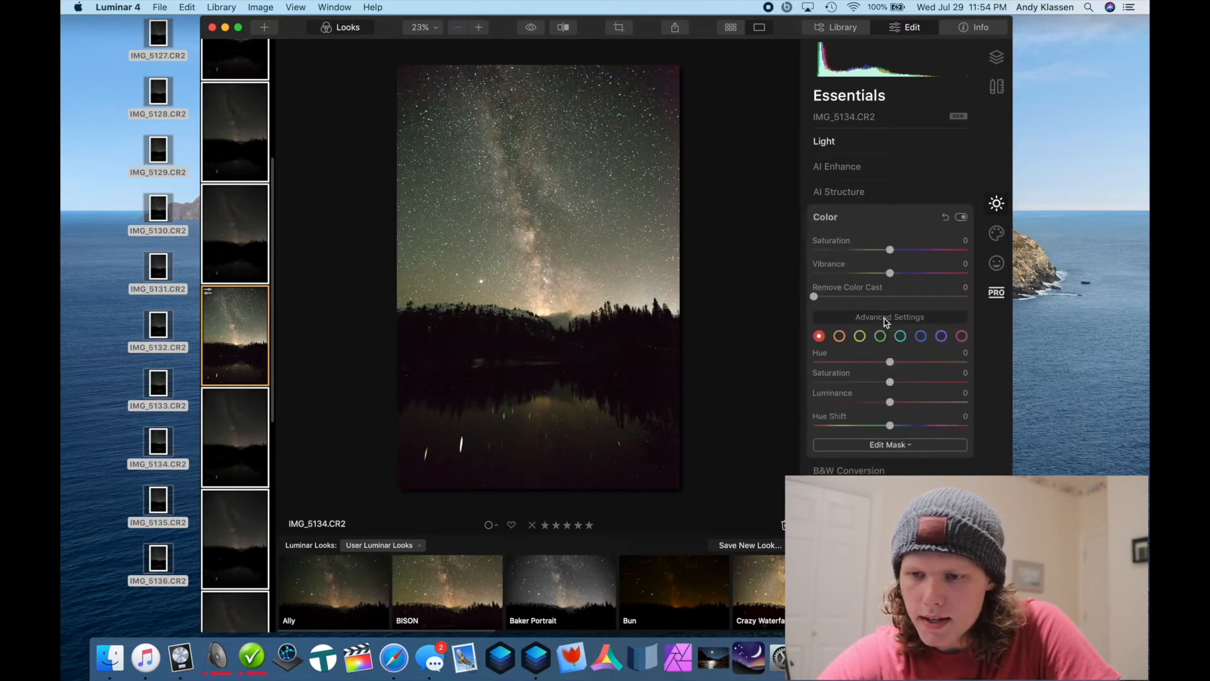
pyautogui.click(941, 336)
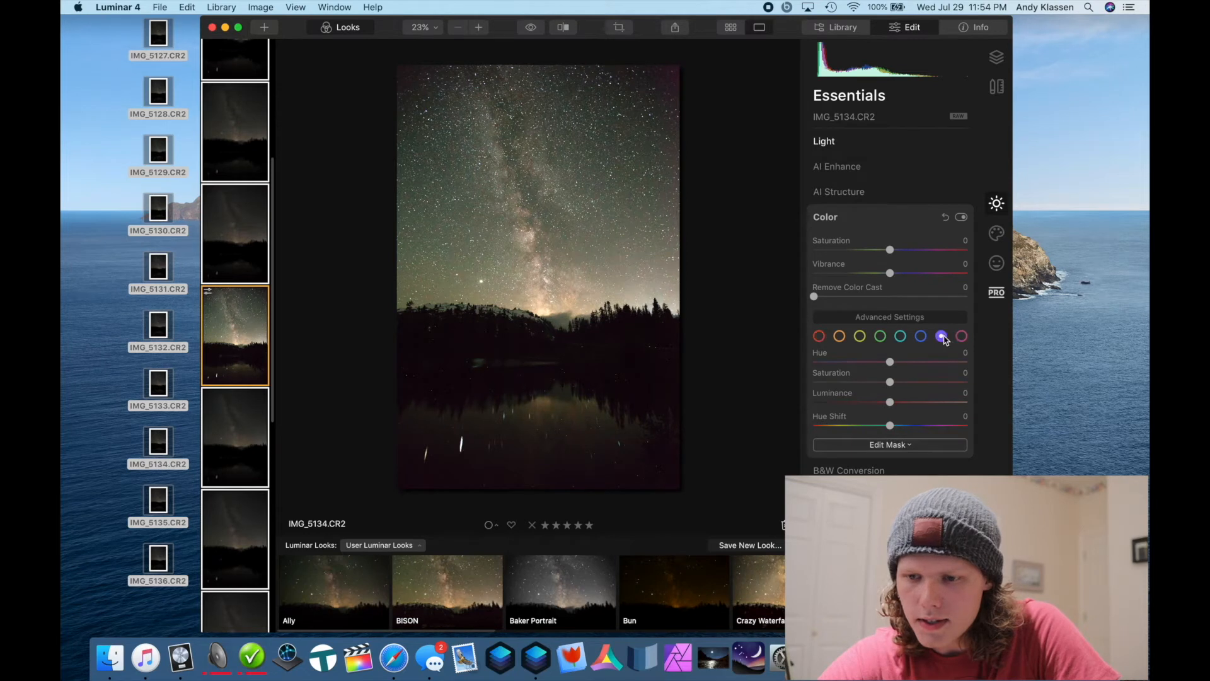
pyautogui.moveTo(889, 382); pyautogui.dragTo(739, 388)
pyautogui.click(961, 335)
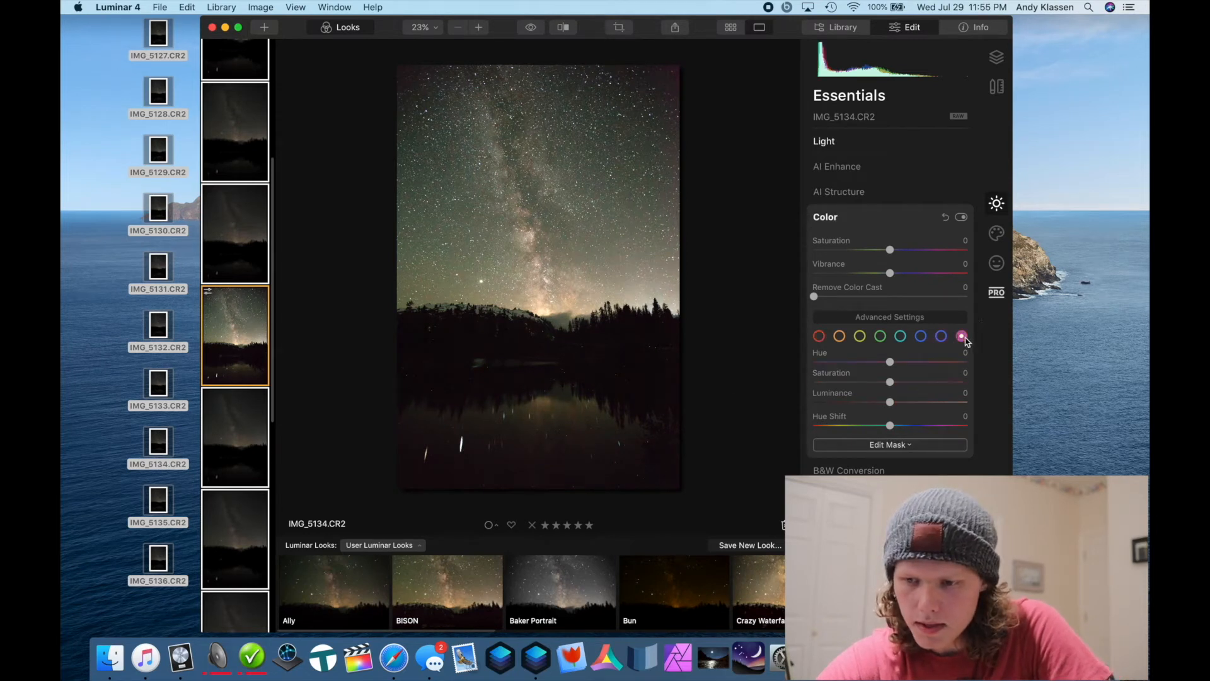
pyautogui.moveTo(889, 382); pyautogui.dragTo(781, 389)
pyautogui.click(819, 336)
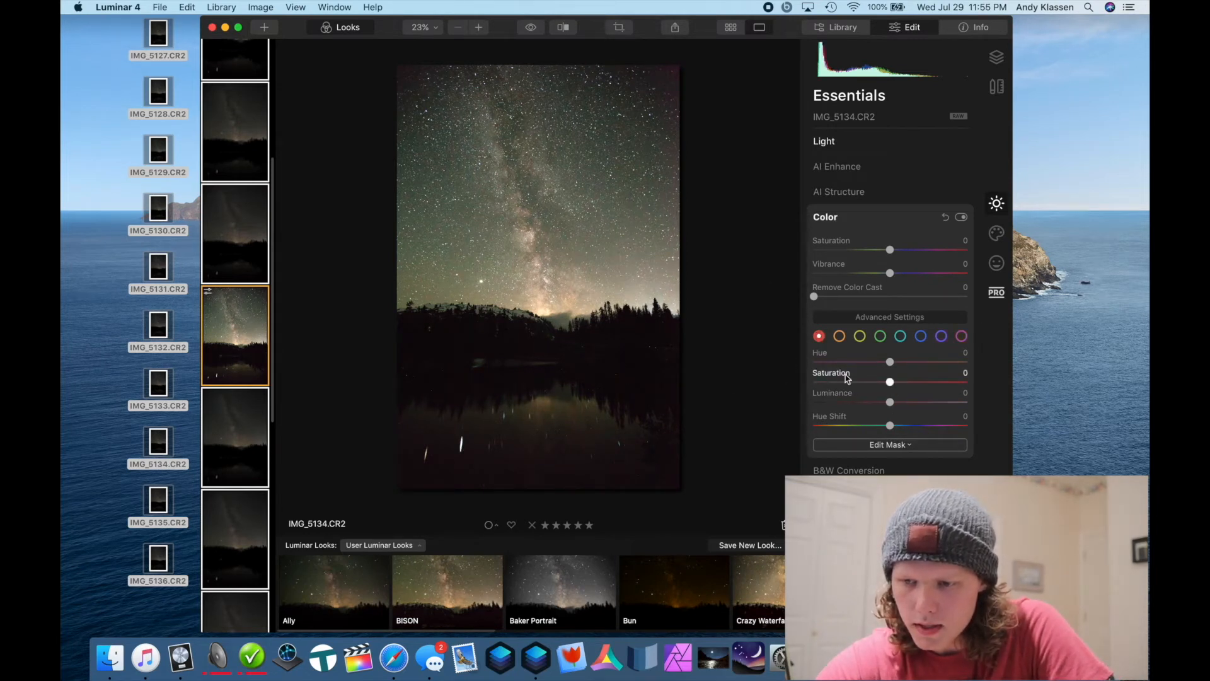
pyautogui.moveTo(889, 382); pyautogui.dragTo(760, 390)
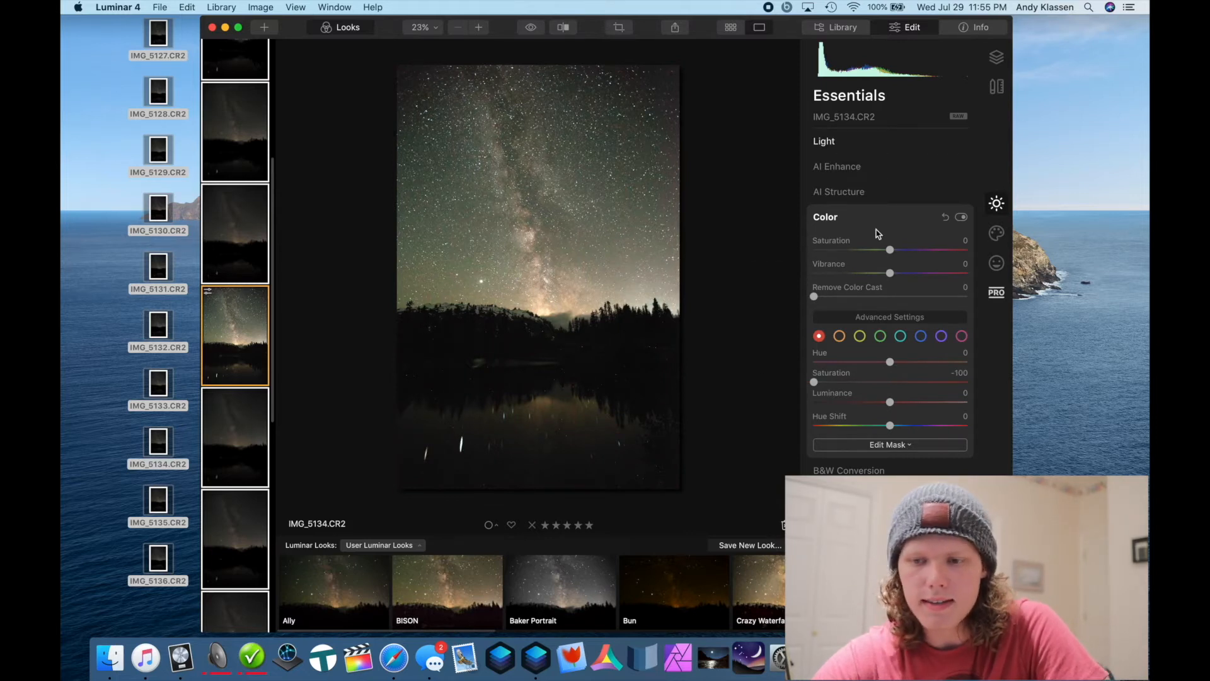
# - Try different Saturation levels for the orange and yellow color channels
pyautogui.click(839, 339)
pyautogui.moveTo(889, 382); pyautogui.dragTo(905, 403)
pyautogui.click(859, 335)
pyautogui.moveTo(890, 382); pyautogui.dragTo(896, 409)
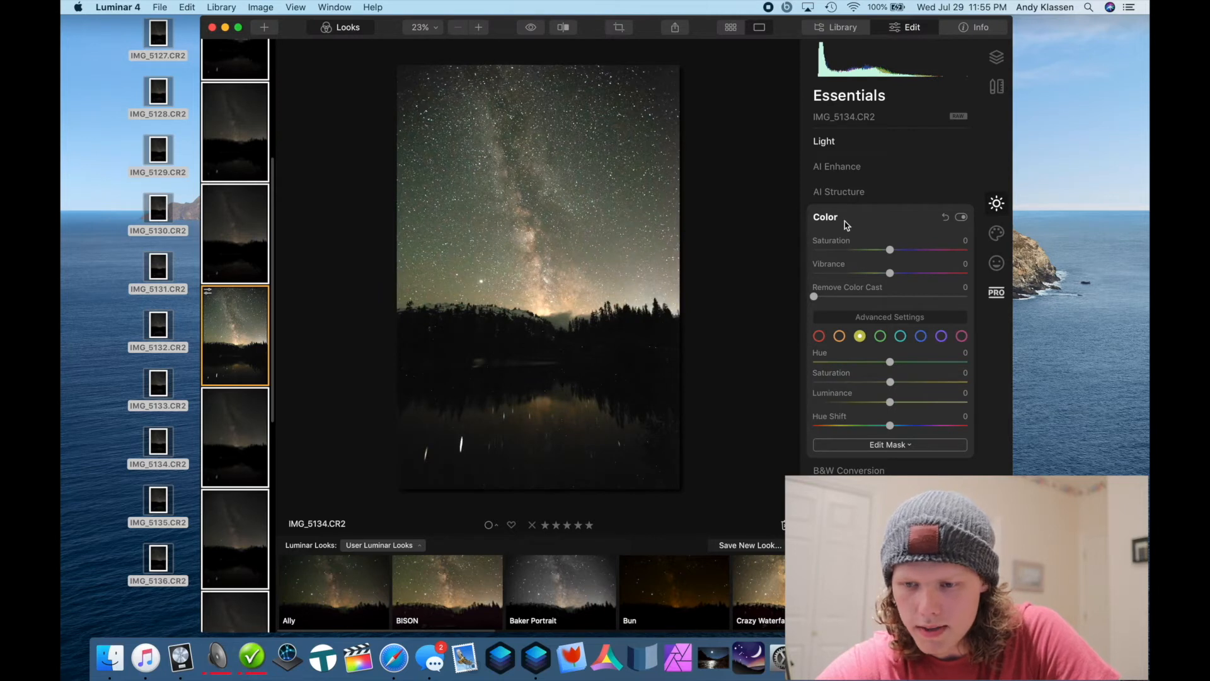
pyautogui.click(827, 217)
# - Soften the photo's detail by setting the AI Structure Amount to -21
pyautogui.click(841, 192)
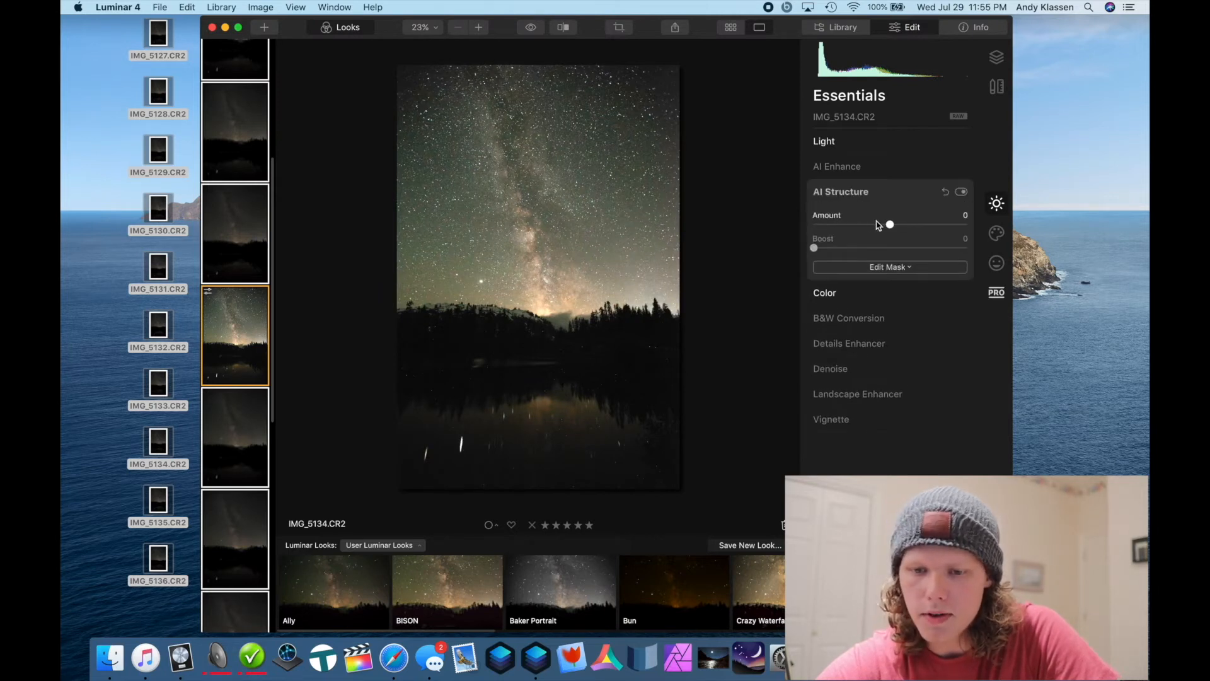
pyautogui.click(874, 225)
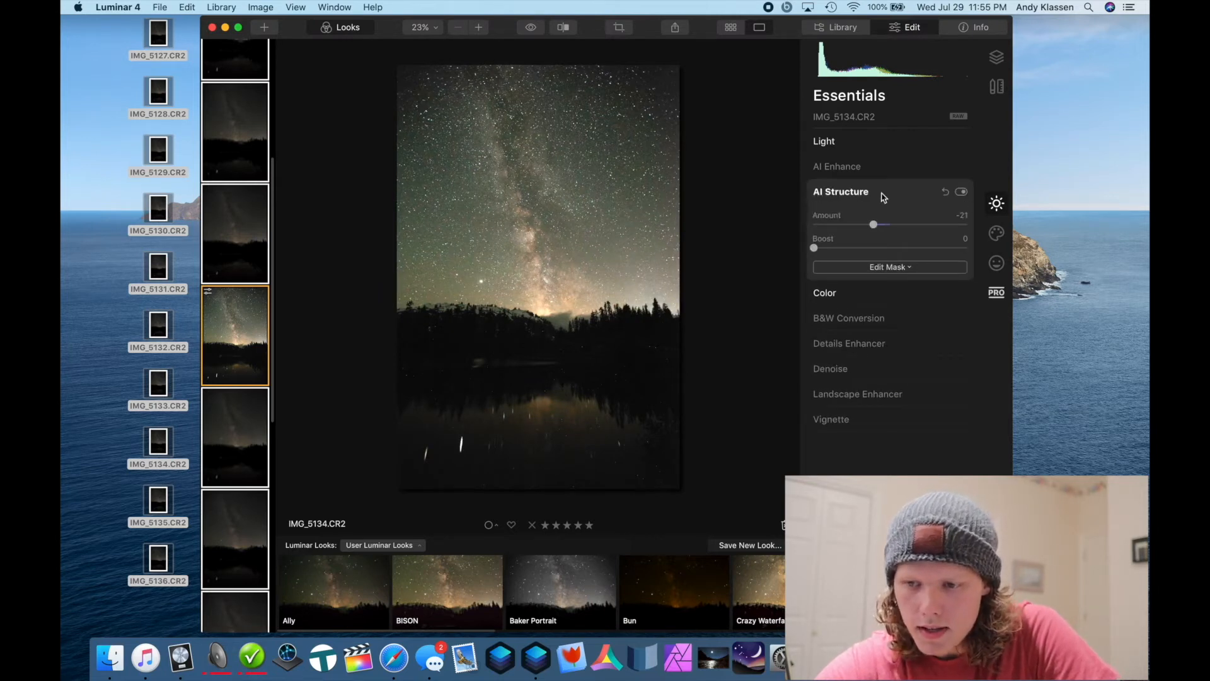
pyautogui.click(882, 197)
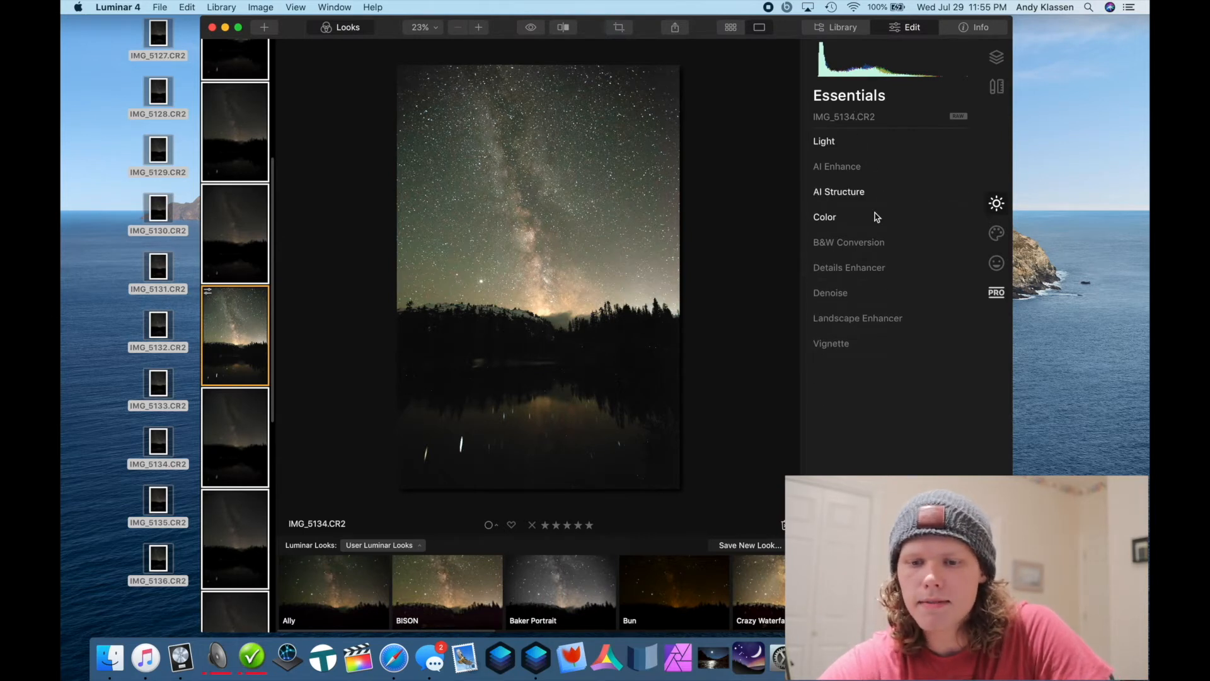
# - Darken the photo's edges with a Vignette Amount of -23
pyautogui.click(881, 347)
pyautogui.click(872, 402)
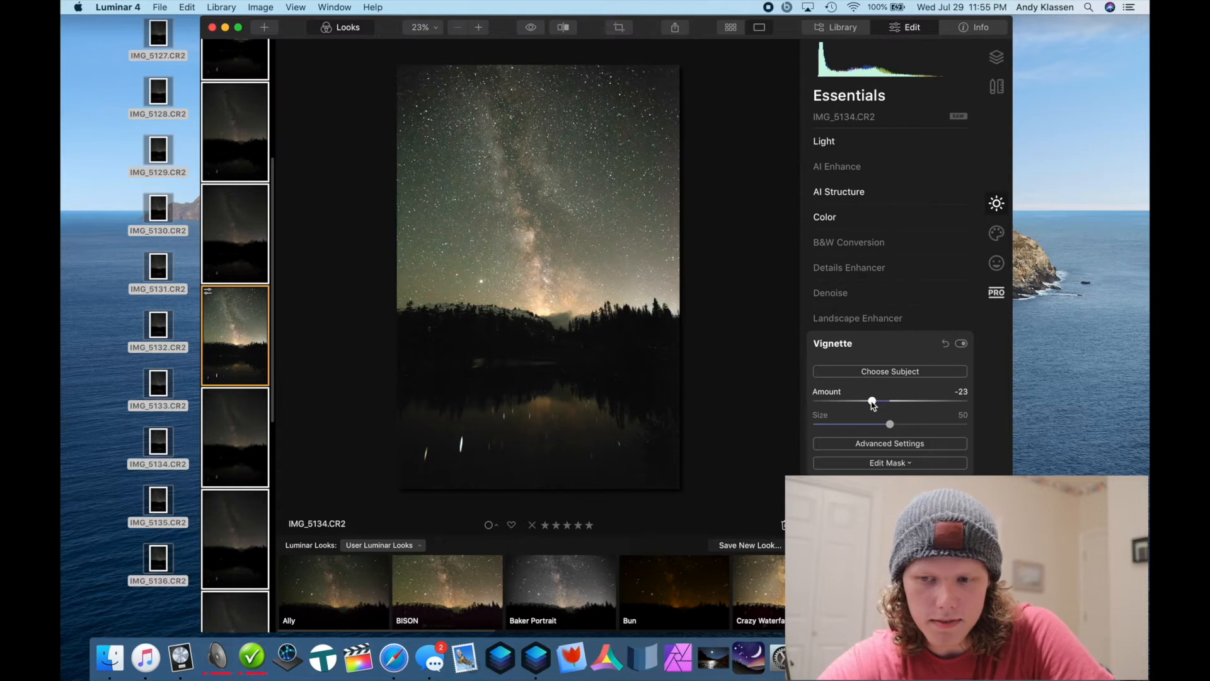
pyautogui.click(885, 352)
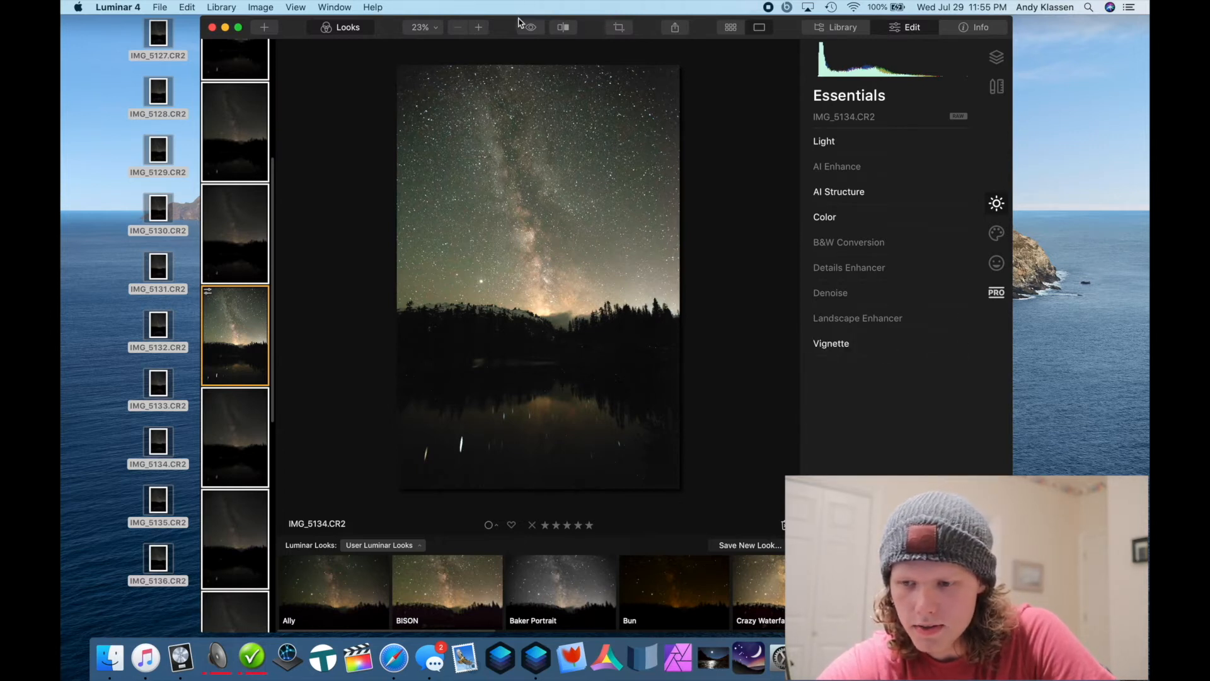
# - Sync the adjustments made on IMG_5134.CR2 to all the other selected photos
pyautogui.rightClick(245, 350)
pyautogui.moveTo(328, 416)
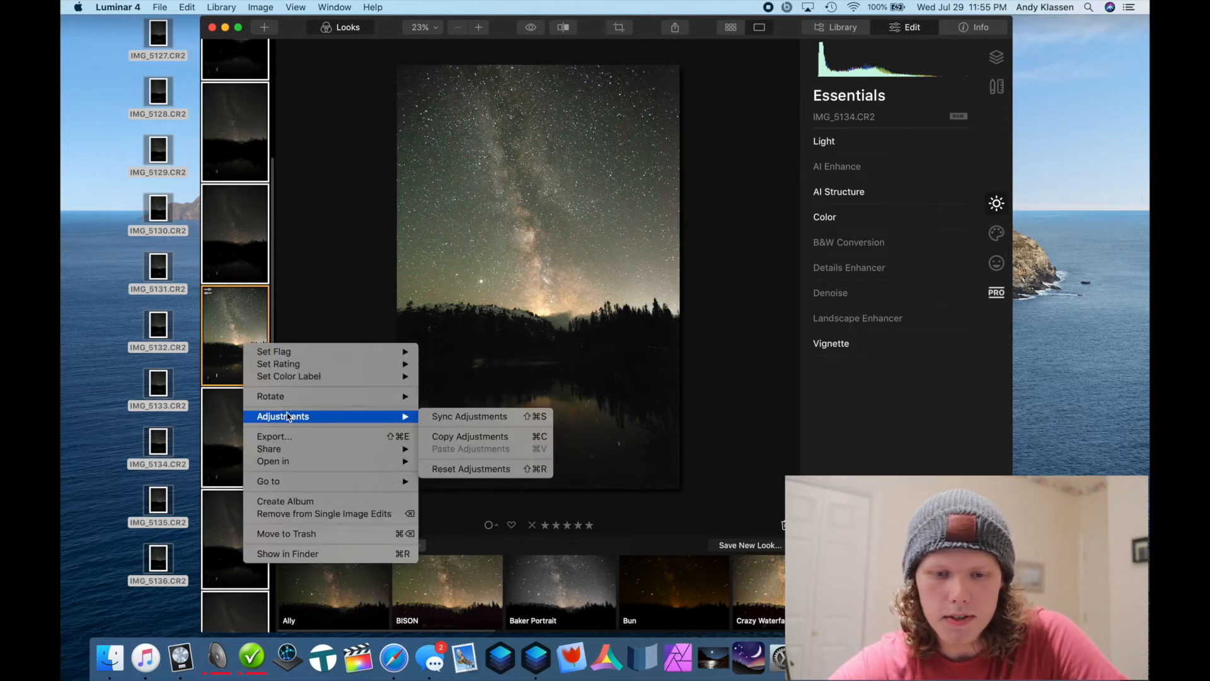
pyautogui.click(497, 421)
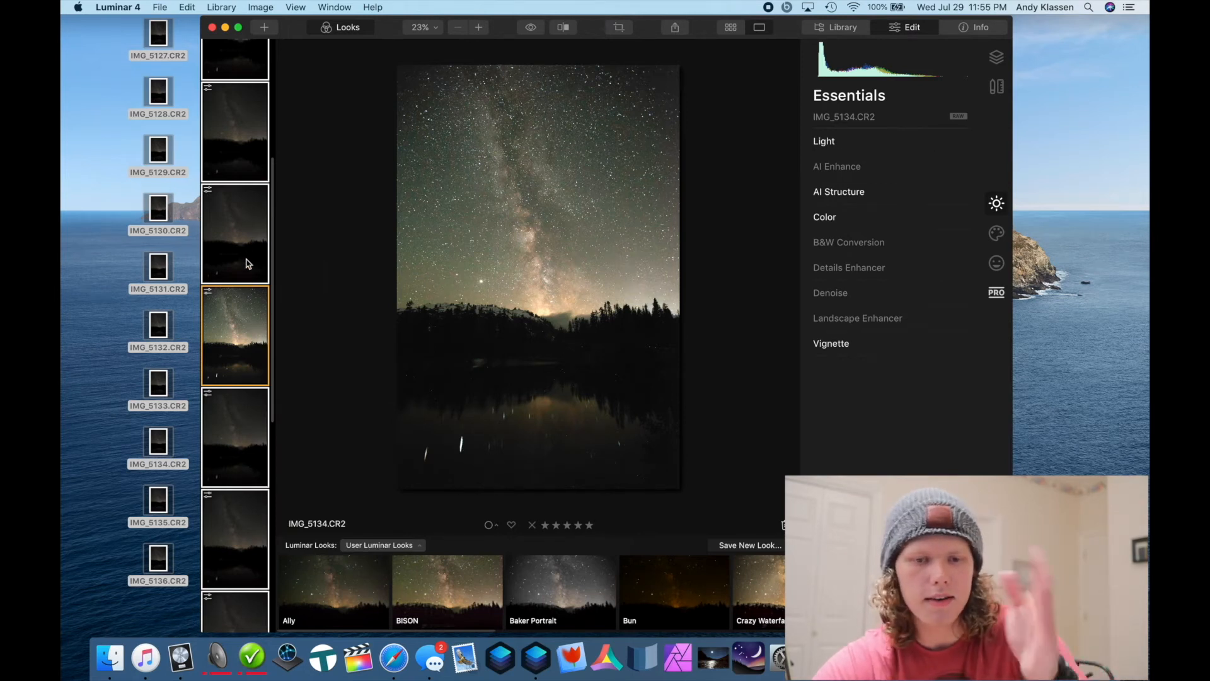
# - Export all the selected edited photos to the Desktop as JPEG files
pyautogui.scroll(3, 252, 344)
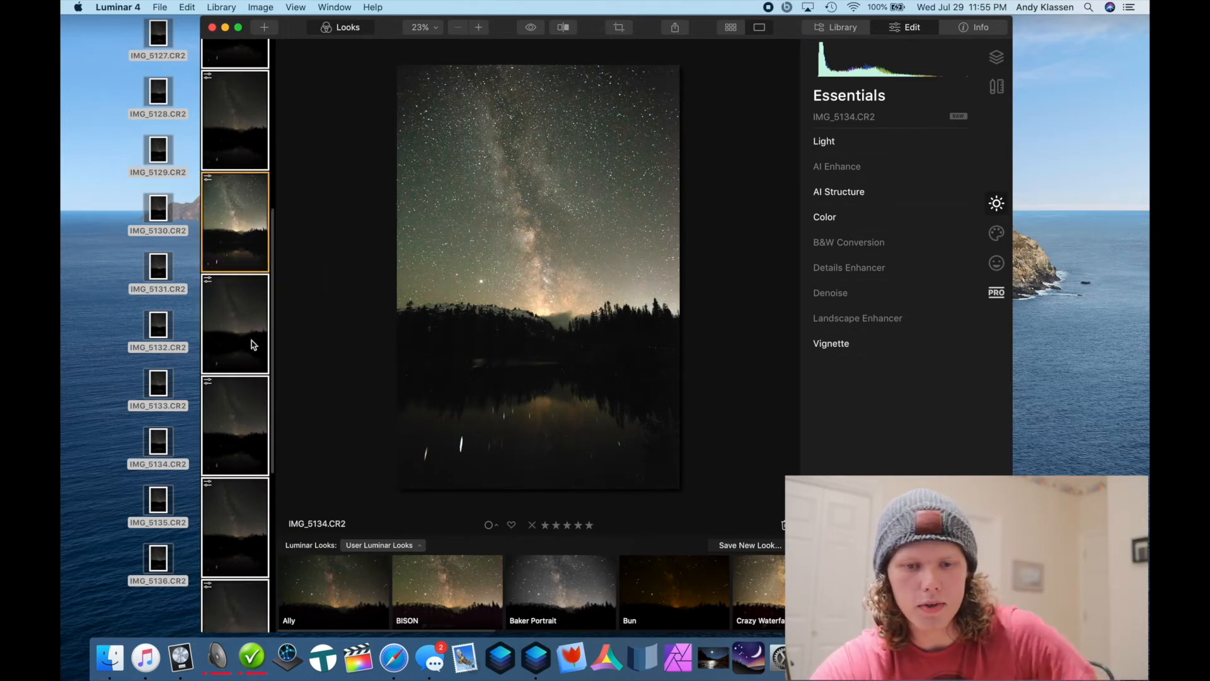
pyautogui.rightClick(245, 430)
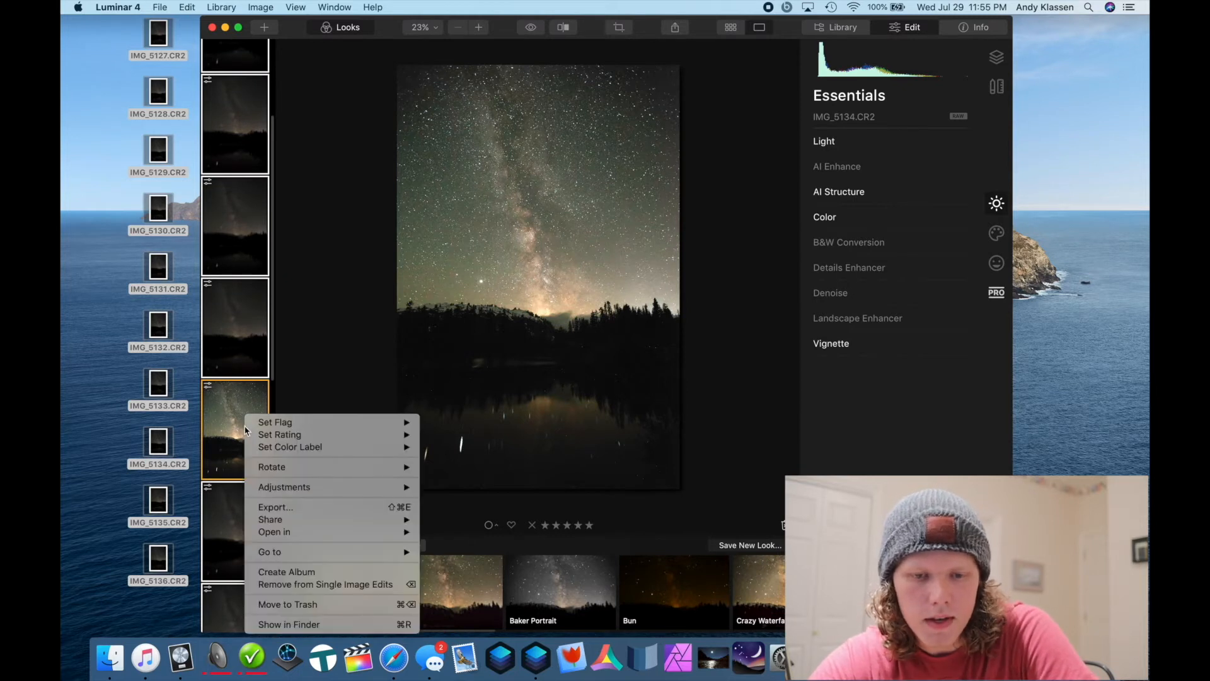
pyautogui.click(297, 507)
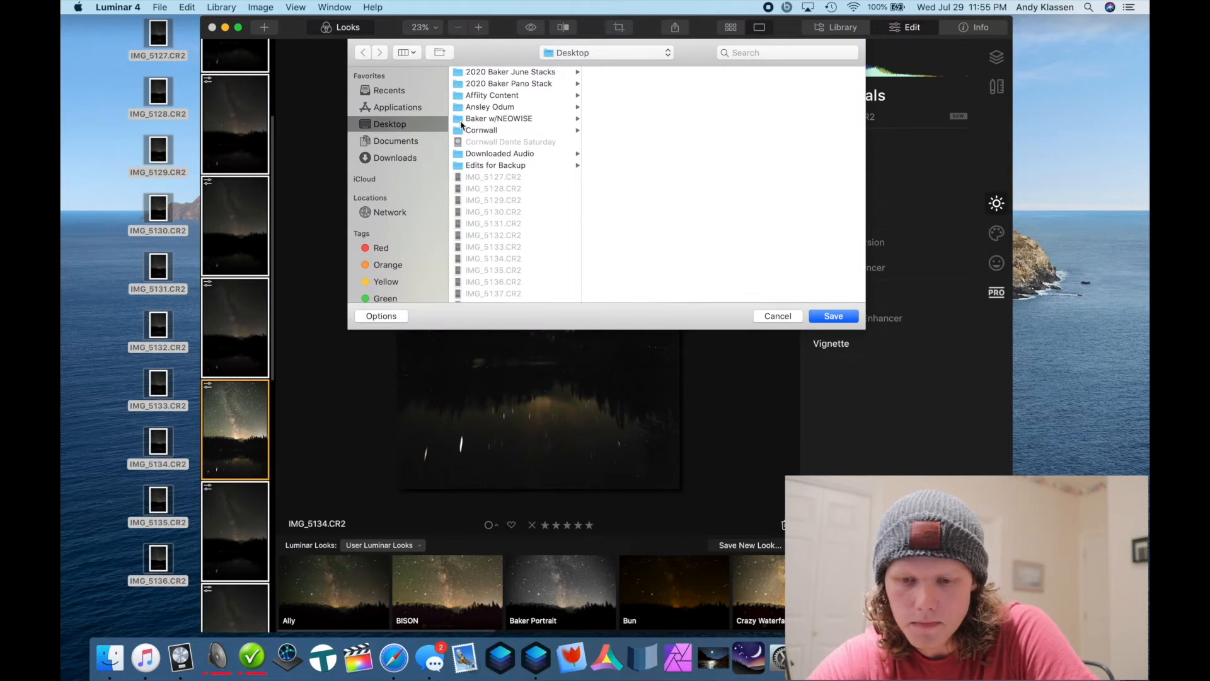
pyautogui.click(840, 318)
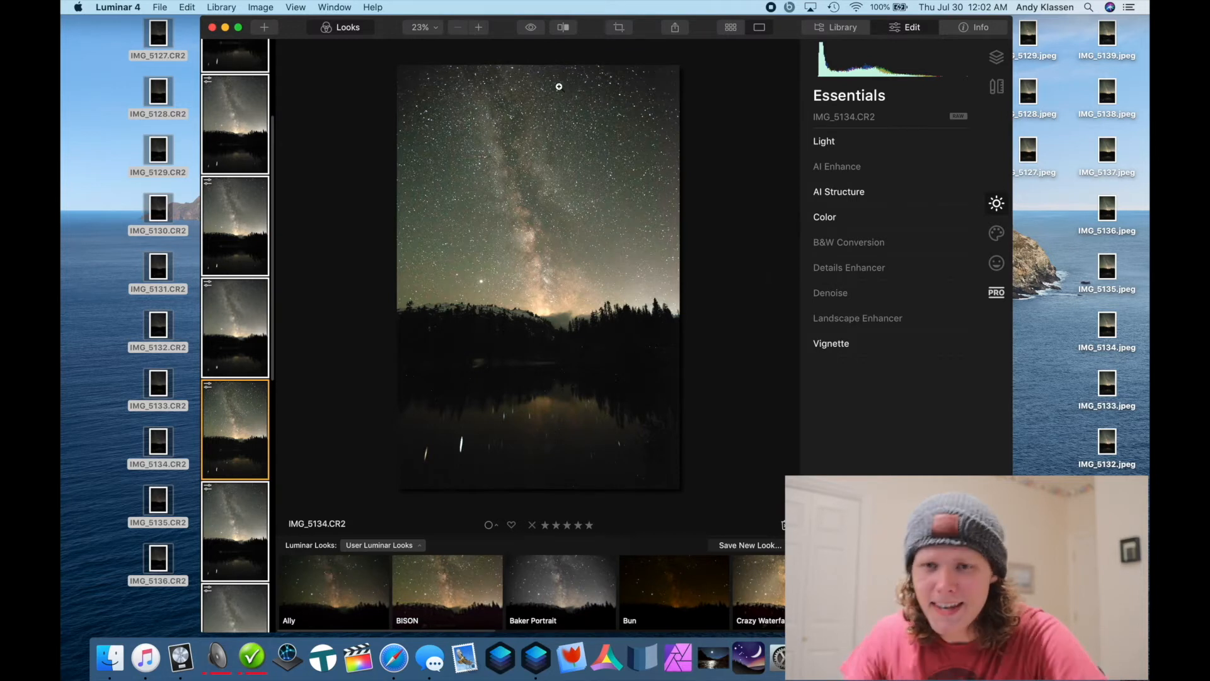
# - Minimize the photo editor and open all the exported JPEGs from the desktop in StarryLandscapeStacker
pyautogui.click(225, 27)
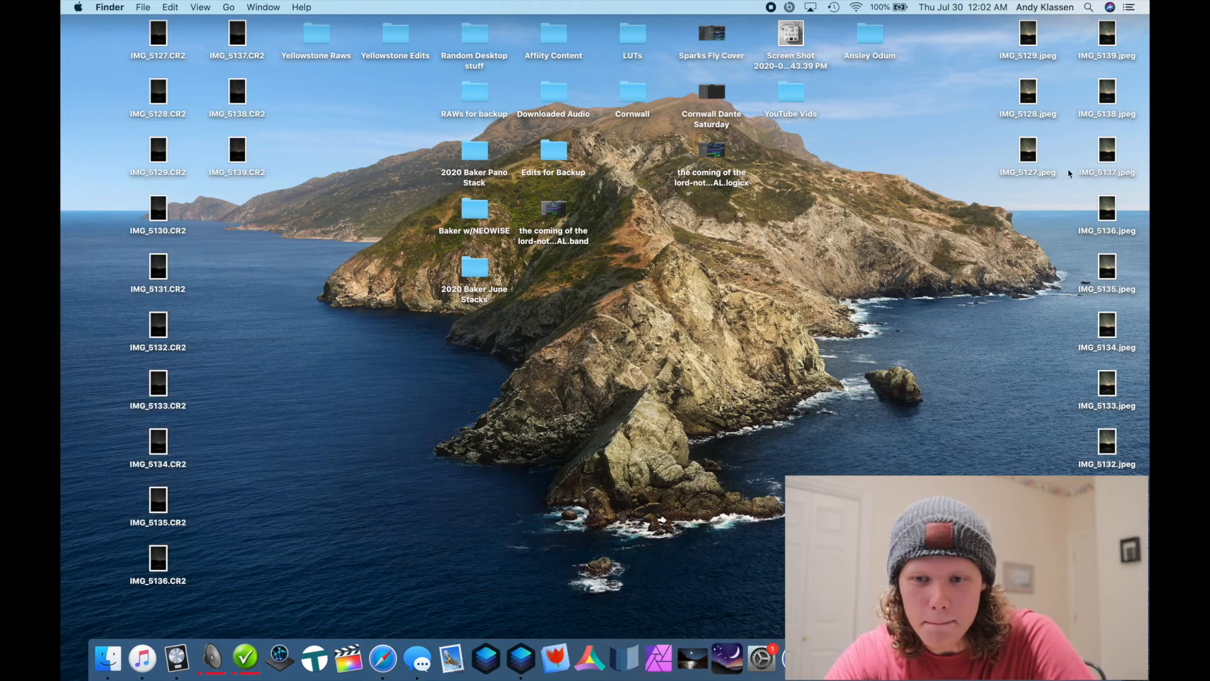
pyautogui.moveTo(1138, 477); pyautogui.dragTo(1032, 39)
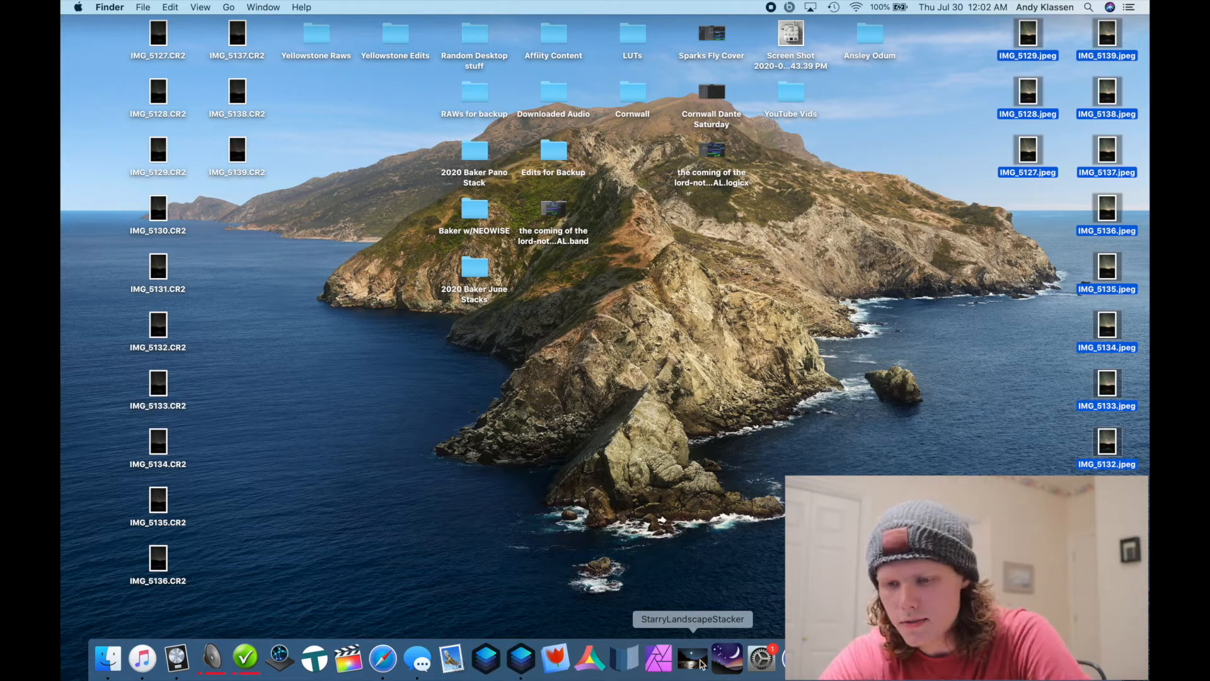
pyautogui.moveTo(1035, 160); pyautogui.dragTo(692, 658)
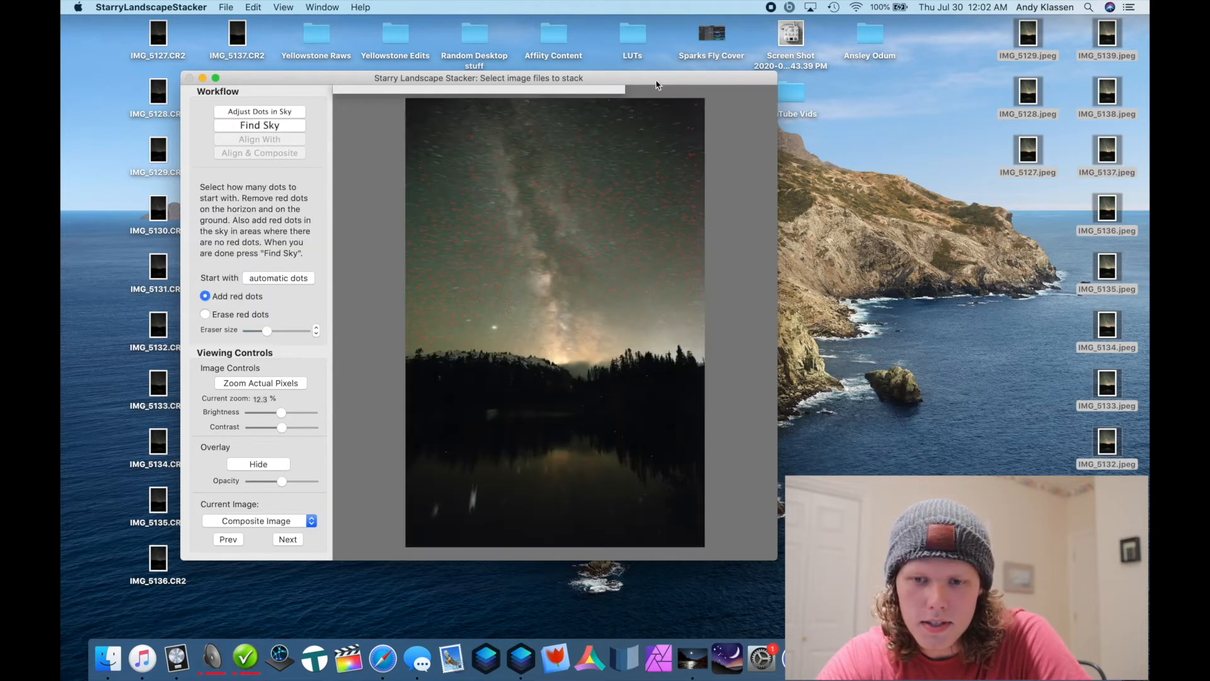
# - Switch to erasing red dots to clean up the area below the horizon, and run Find Sky
pyautogui.moveTo(661, 81); pyautogui.dragTo(721, 101)
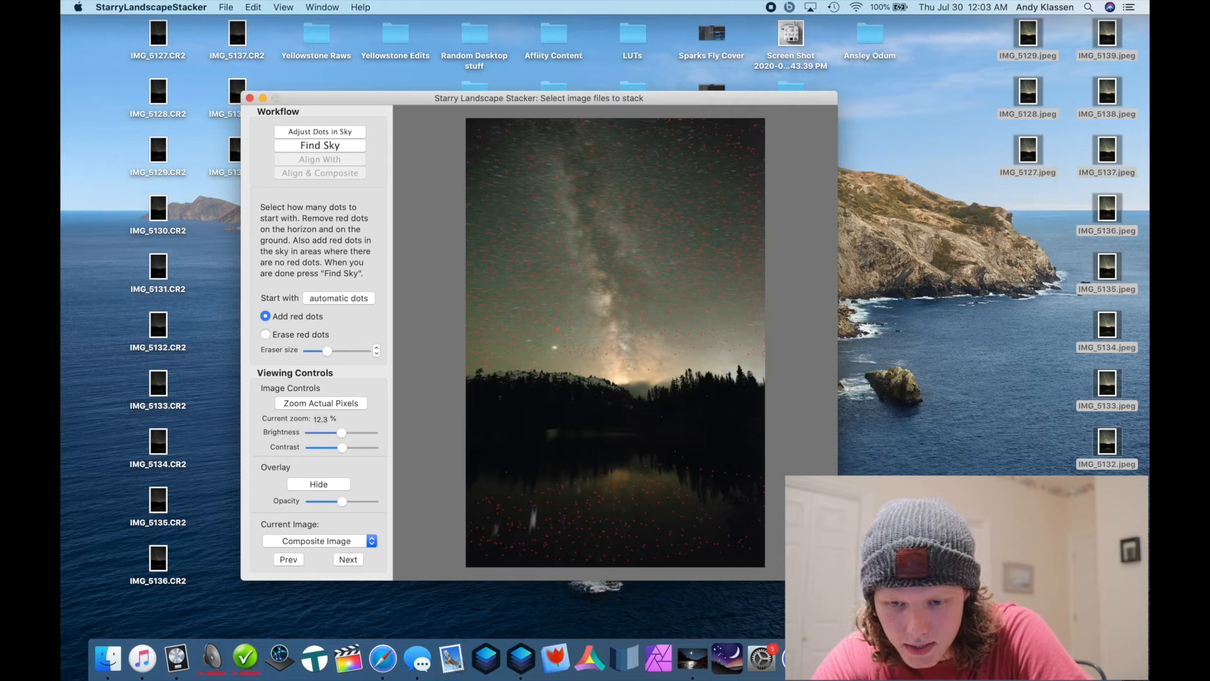
pyautogui.click(266, 334)
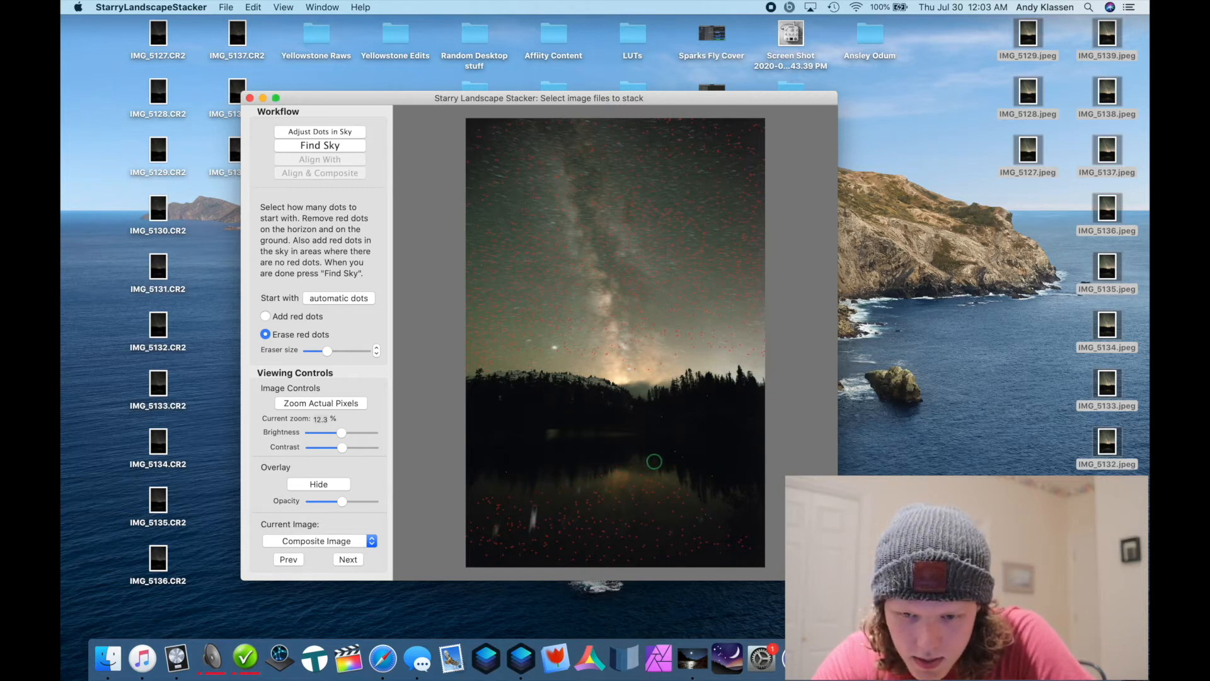
pyautogui.click(348, 150)
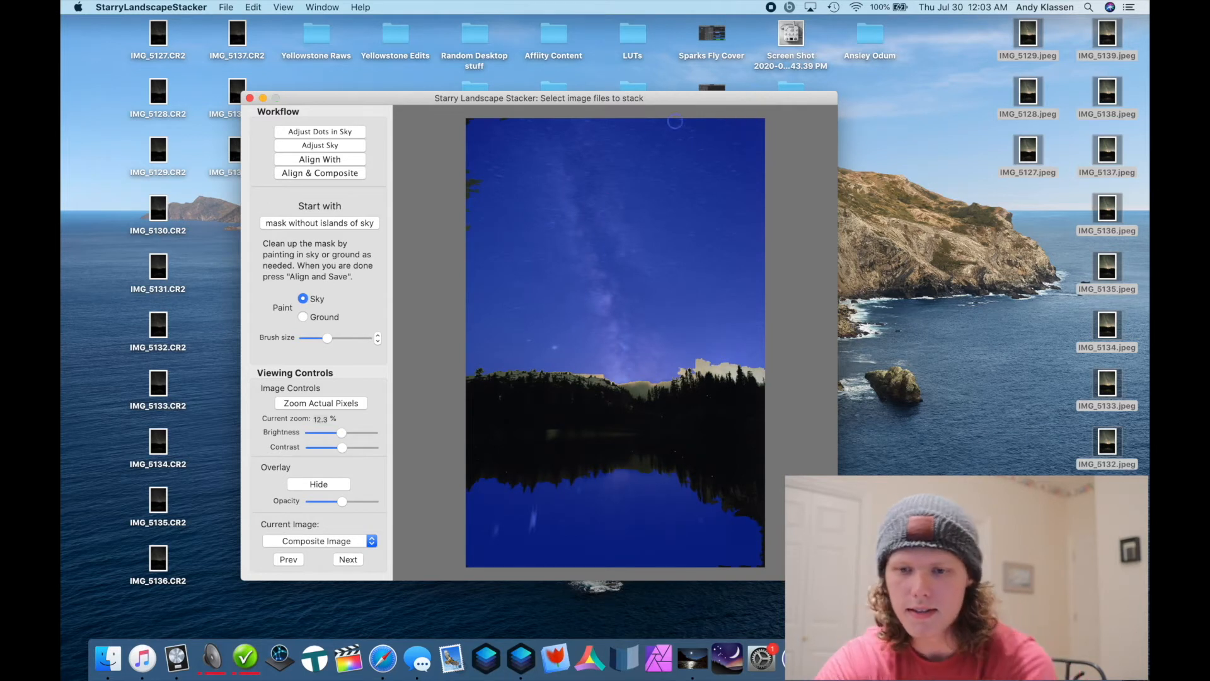
# - Paint the missed patches along the sky's upper left edge as sky in the mask, and align and composite the images
pyautogui.moveTo(459, 116)
pyautogui.mouseDown()
pyautogui.moveTo(512, 130)
pyautogui.moveTo(481, 122)
pyautogui.moveTo(471, 222)
pyautogui.moveTo(486, 169)
pyautogui.mouseUp()
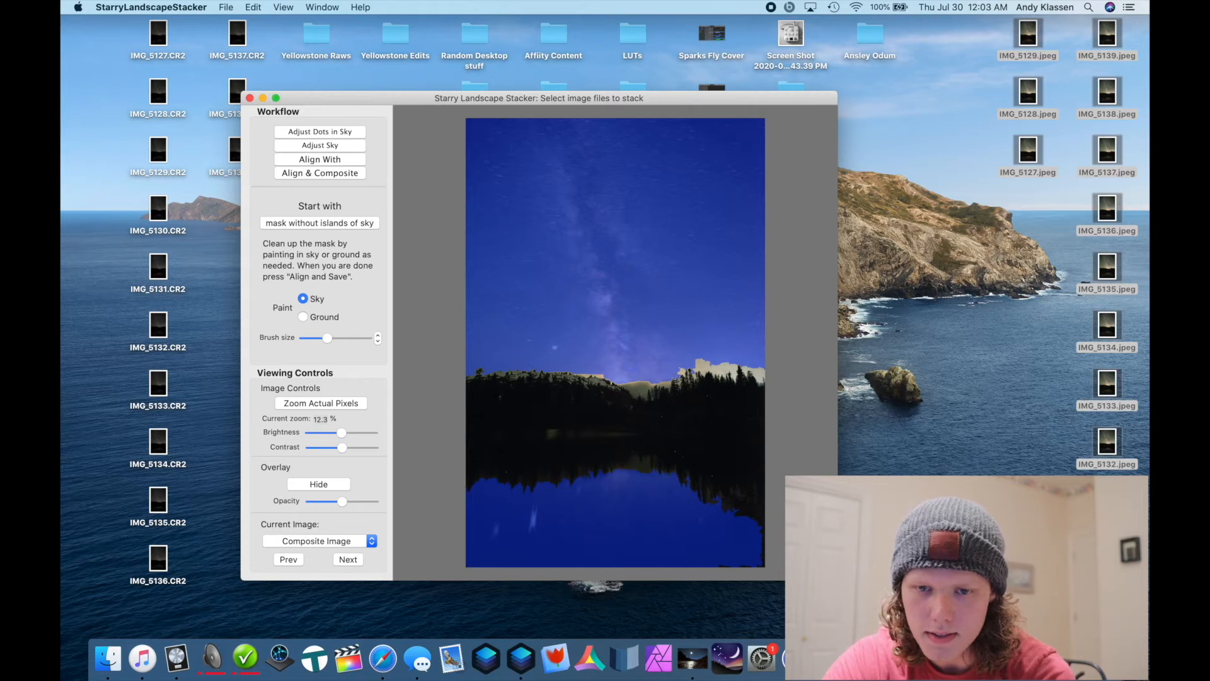
pyautogui.scroll(3, 647, 356)
pyautogui.scroll(-4, 647, 356)
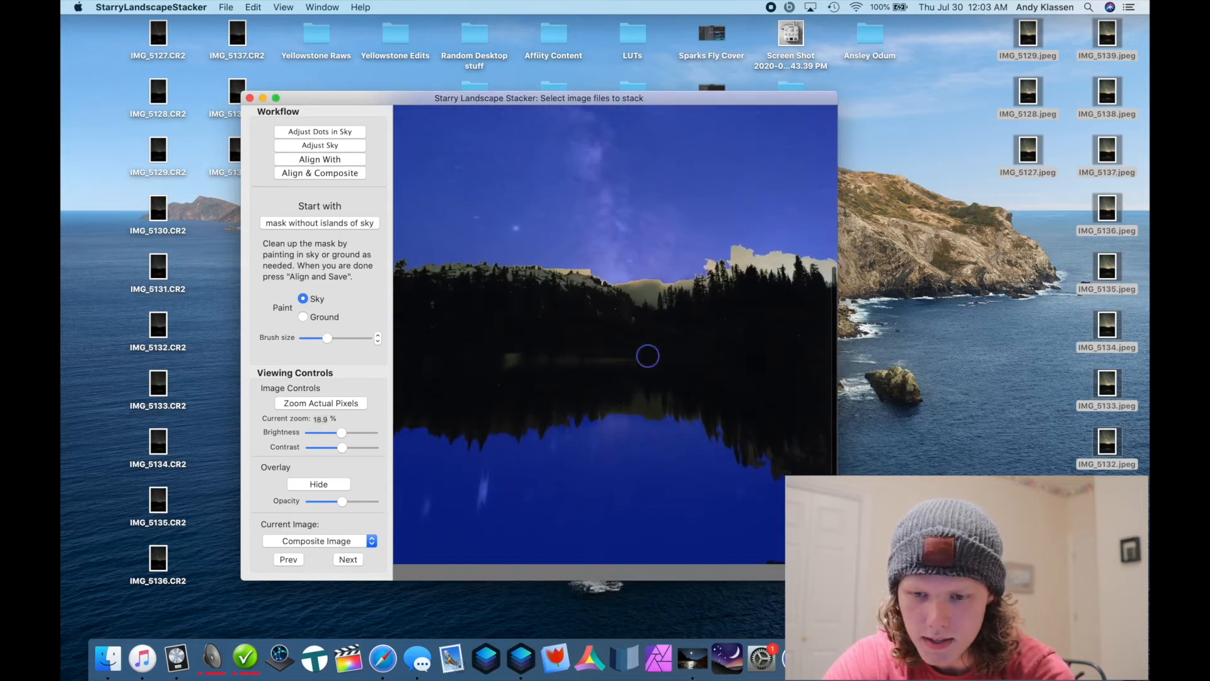
pyautogui.hscroll(1, 647, 356)
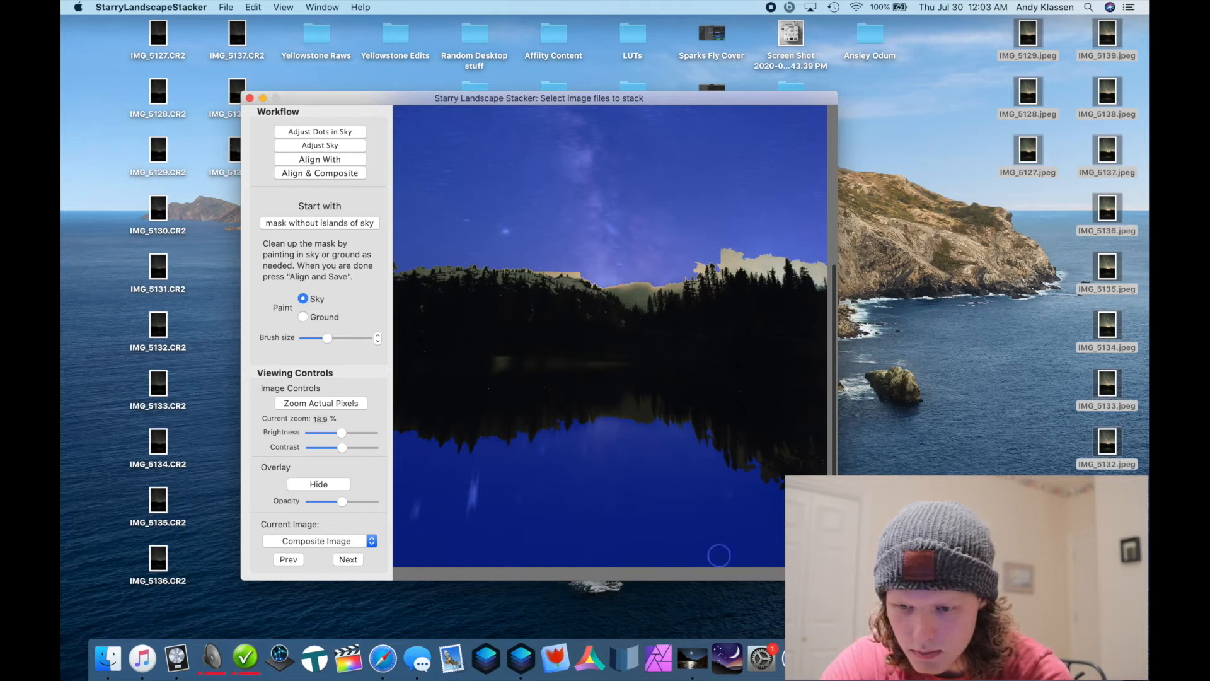
pyautogui.scroll(-3, 627, 408)
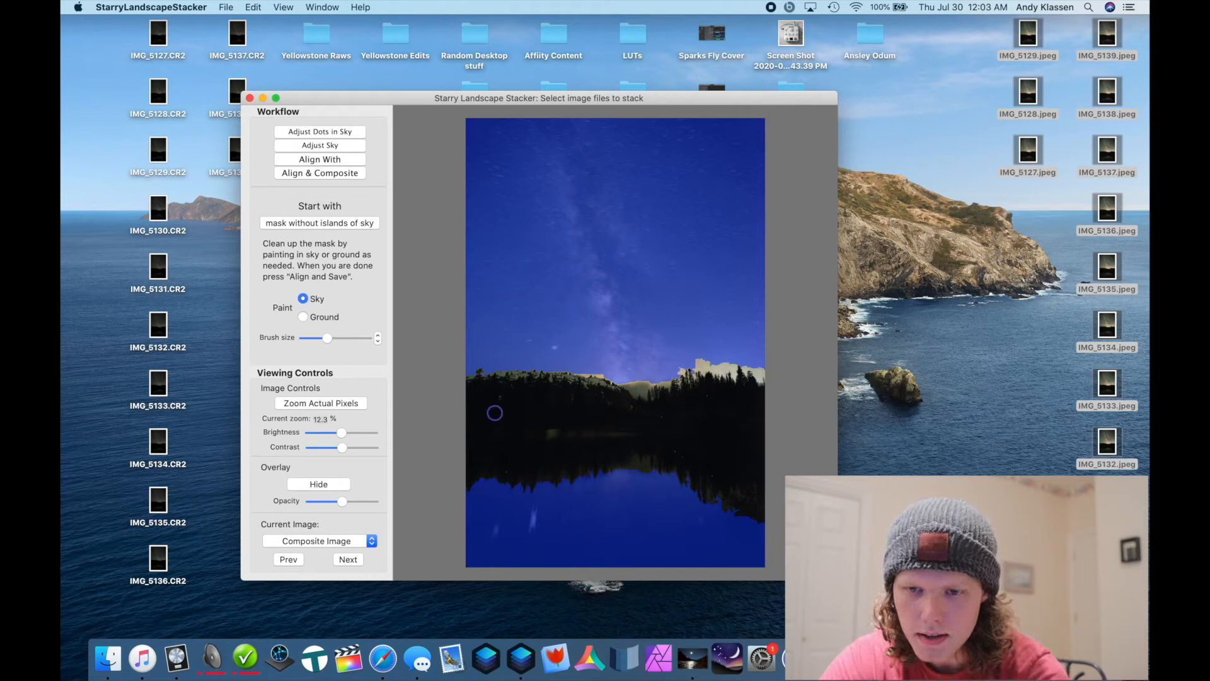
pyautogui.click(345, 174)
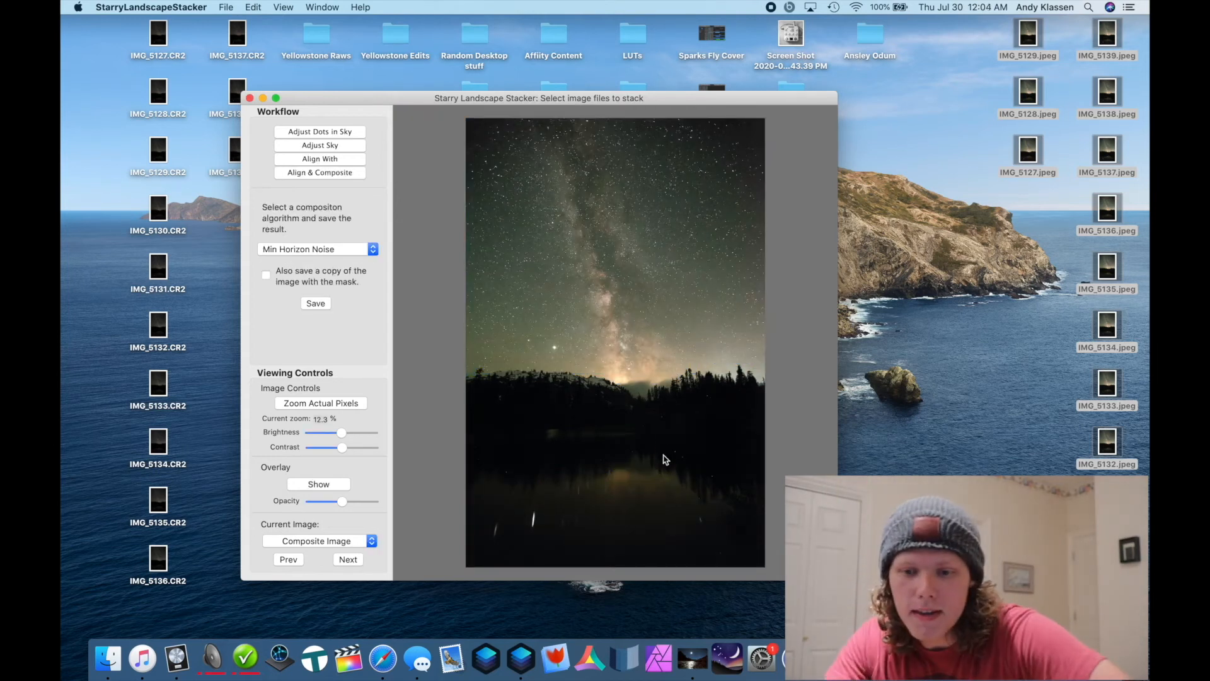
# - Inspect the stacked image, save it to the desktop with the Min Horizon Noise algorithm, and close the stacking window
pyautogui.scroll(5, 617, 300)
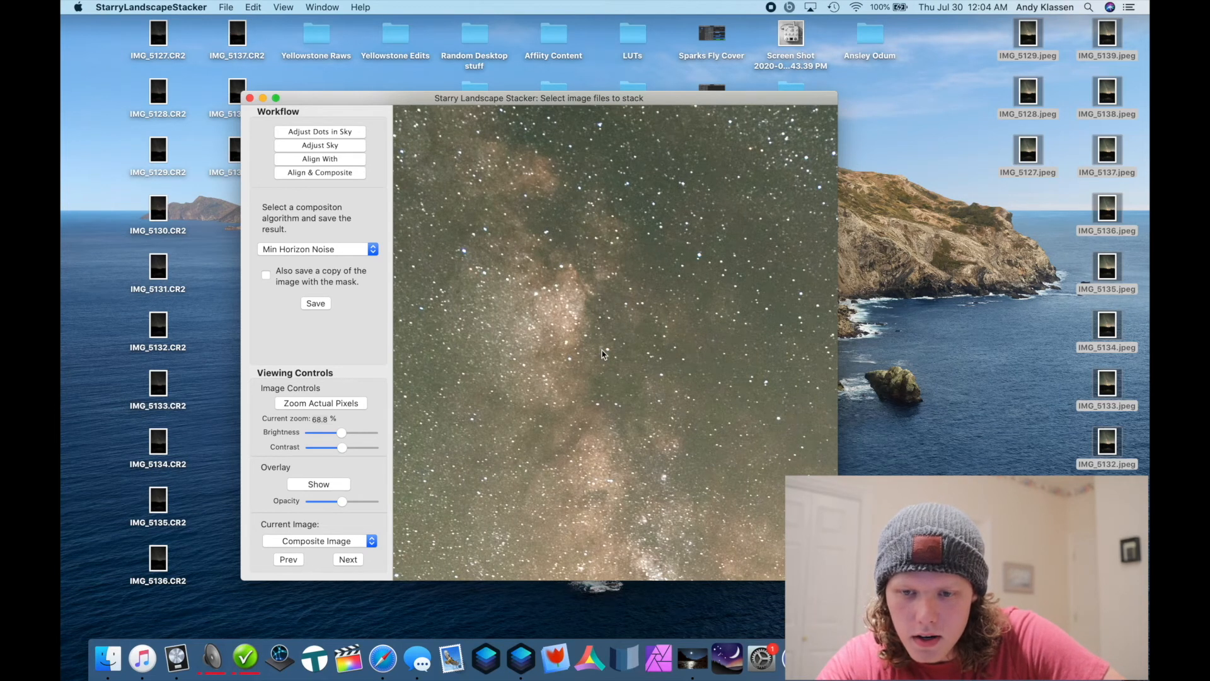
pyautogui.scroll(-8, 600, 349)
pyautogui.scroll(-4, 602, 354)
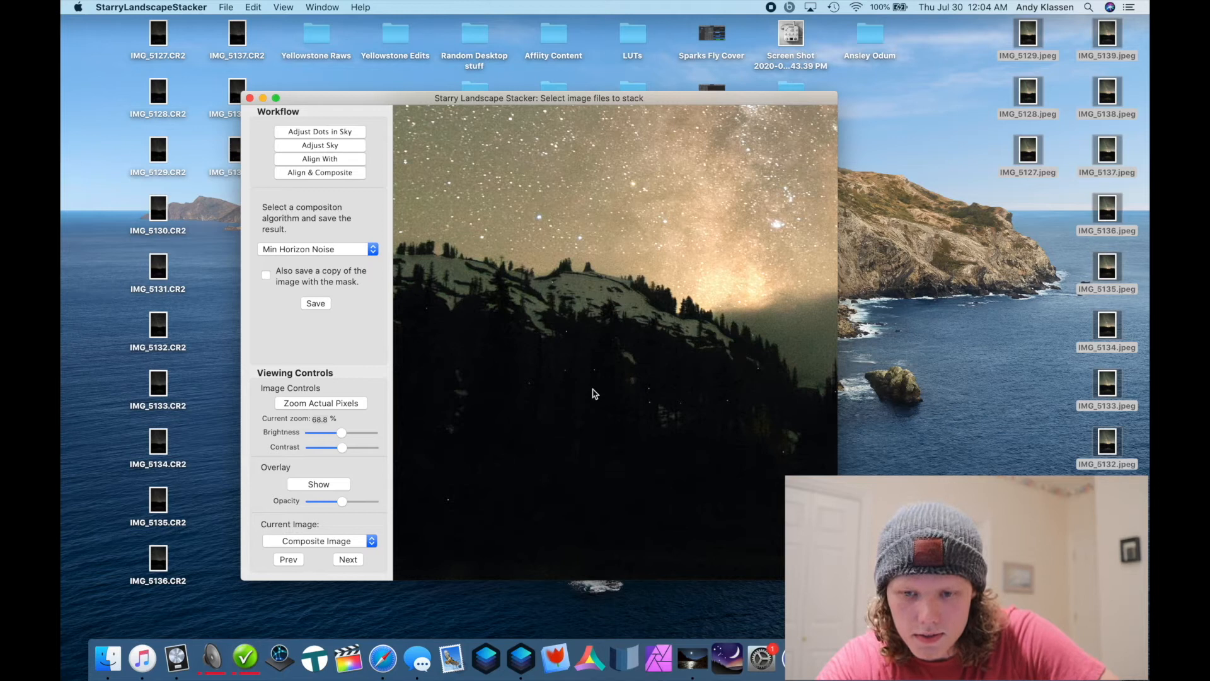
pyautogui.scroll(-5, 594, 394)
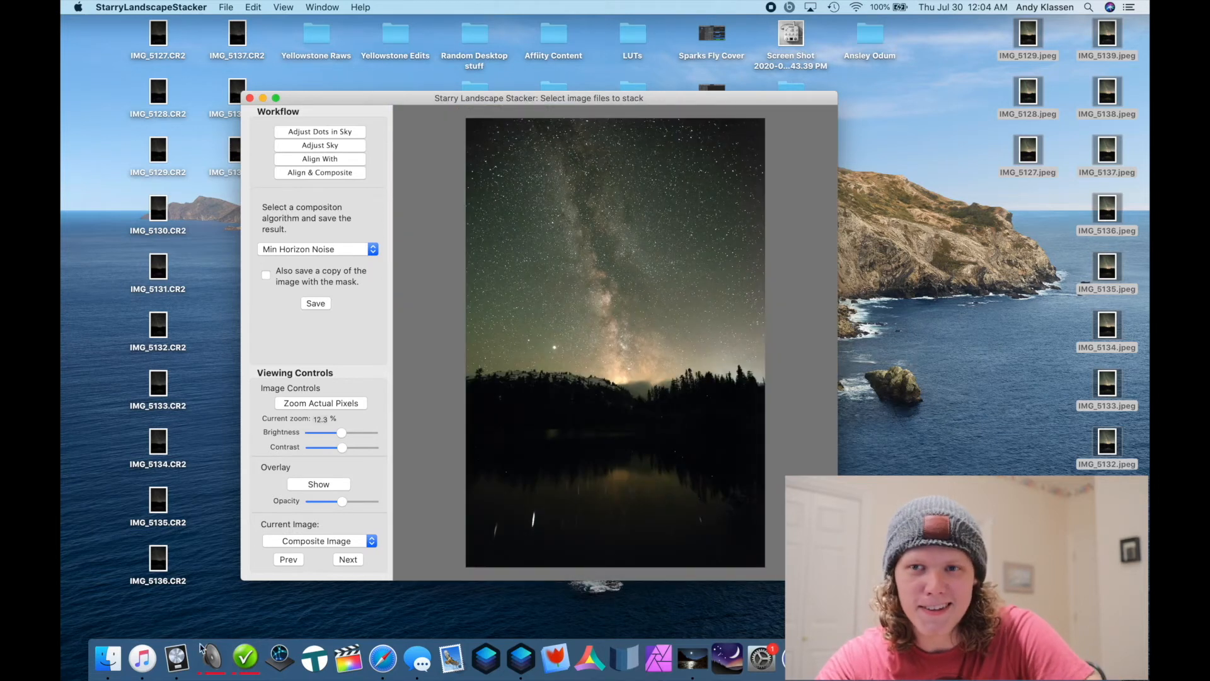
pyautogui.click(316, 303)
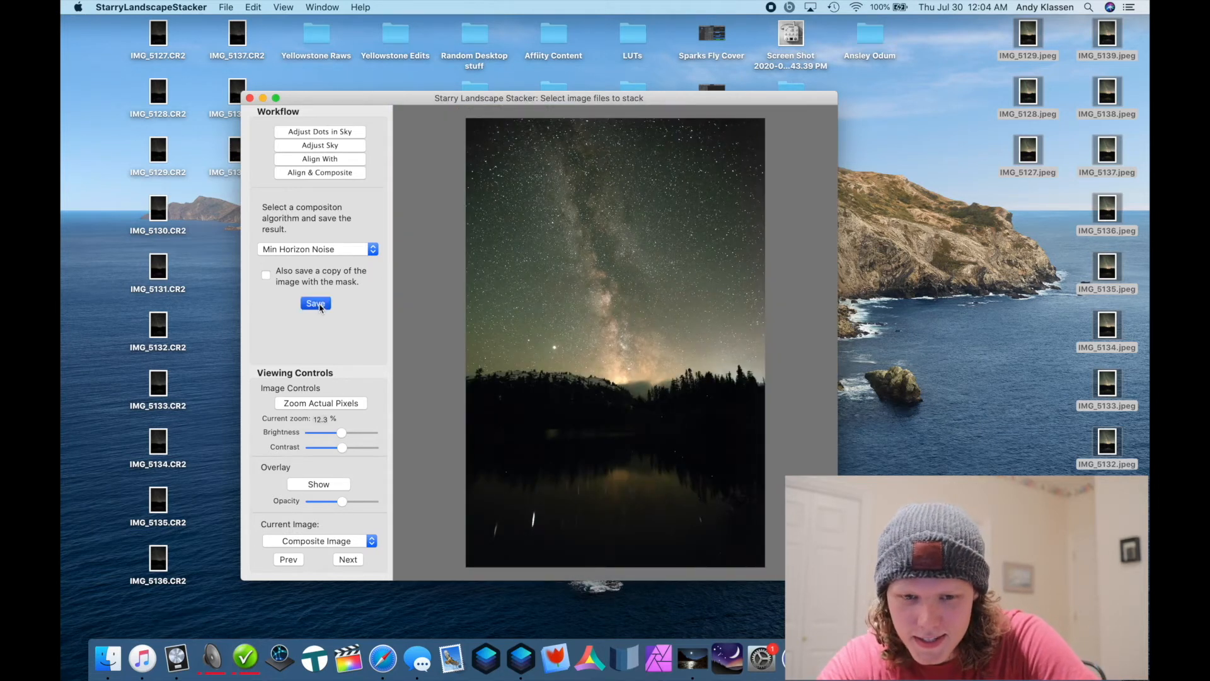
pyautogui.click(627, 191)
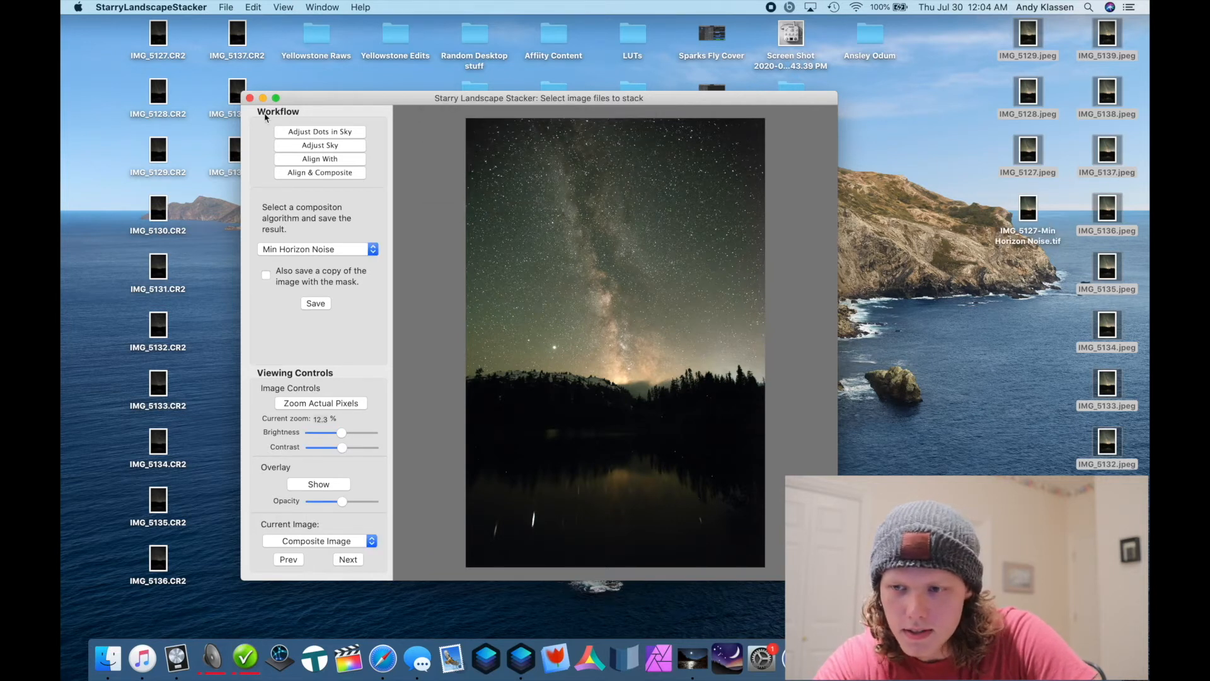
pyautogui.click(250, 99)
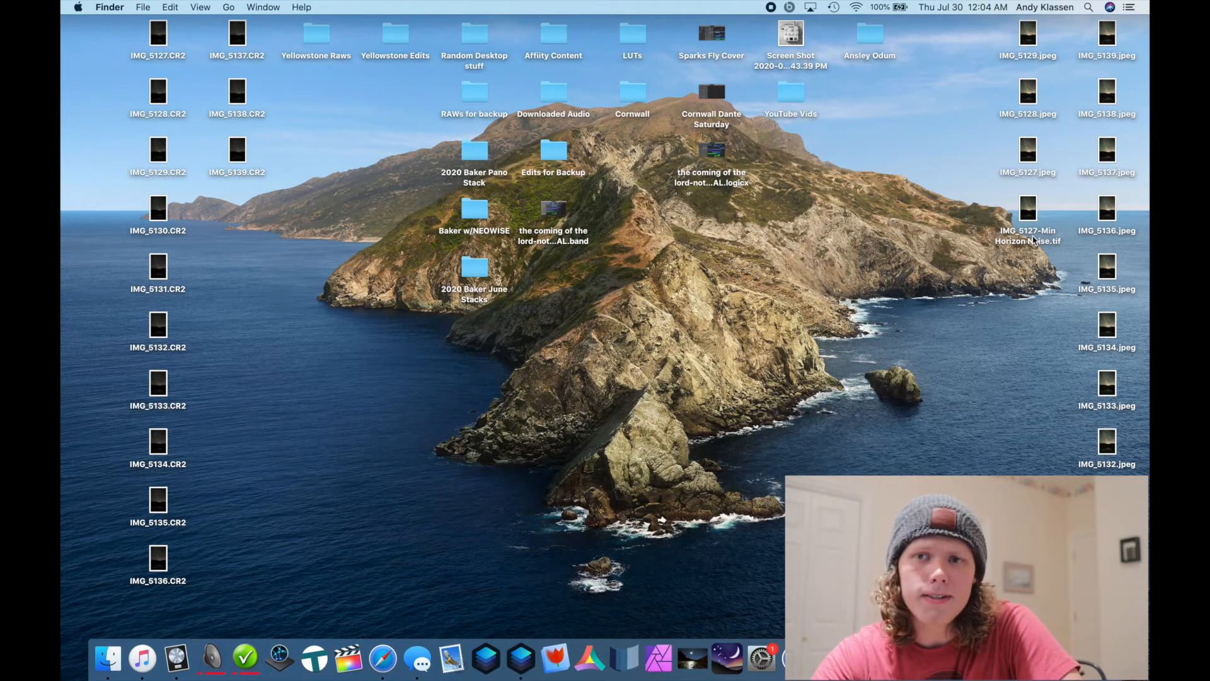
# - Open IMG_5127-Min Horizon Noise.tif in Luminar 4 and set the green color hue to -78 and saturation to -20
pyautogui.moveTo(1033, 240); pyautogui.dragTo(520, 656)
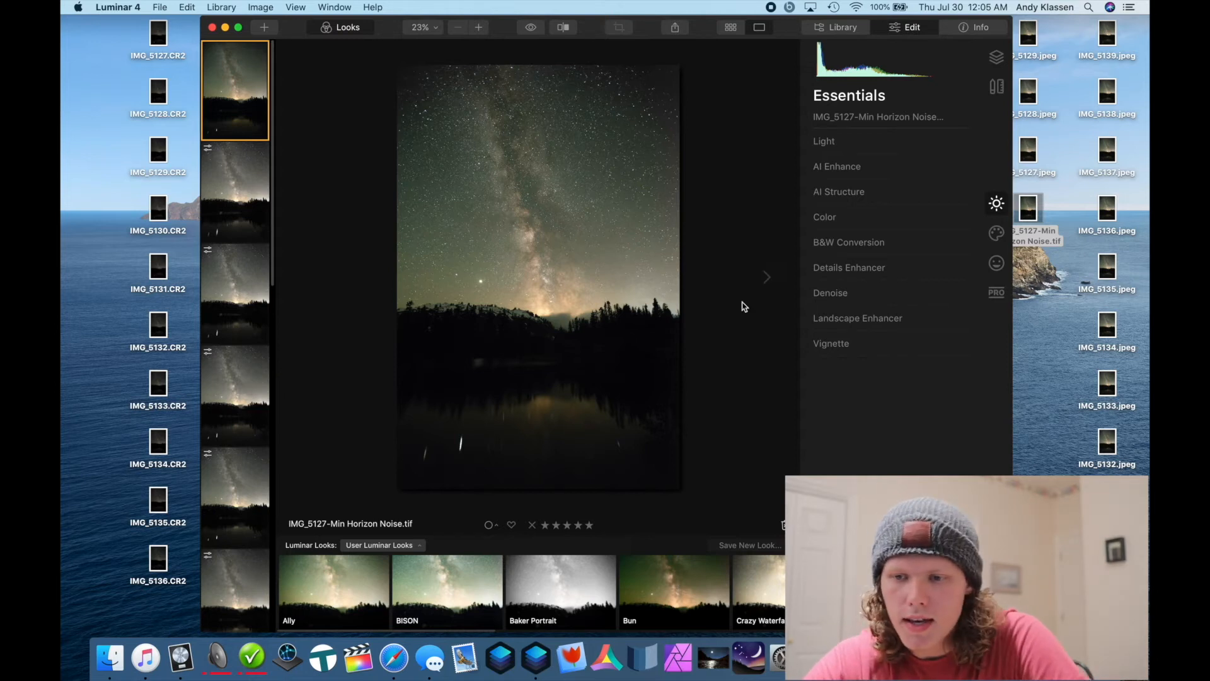
pyautogui.click(840, 226)
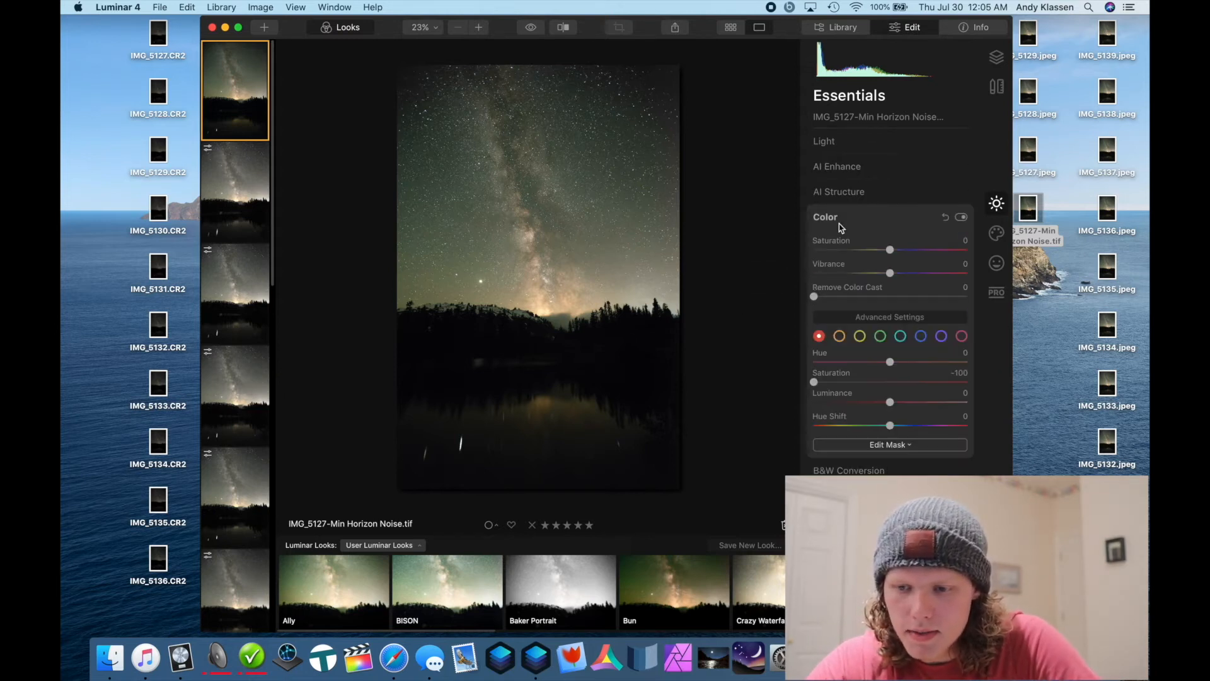
pyautogui.click(879, 336)
pyautogui.moveTo(891, 382); pyautogui.dragTo(920, 413)
pyautogui.moveTo(891, 363); pyautogui.dragTo(682, 426)
pyautogui.moveTo(811, 403); pyautogui.dragTo(831, 402)
pyautogui.click(875, 381)
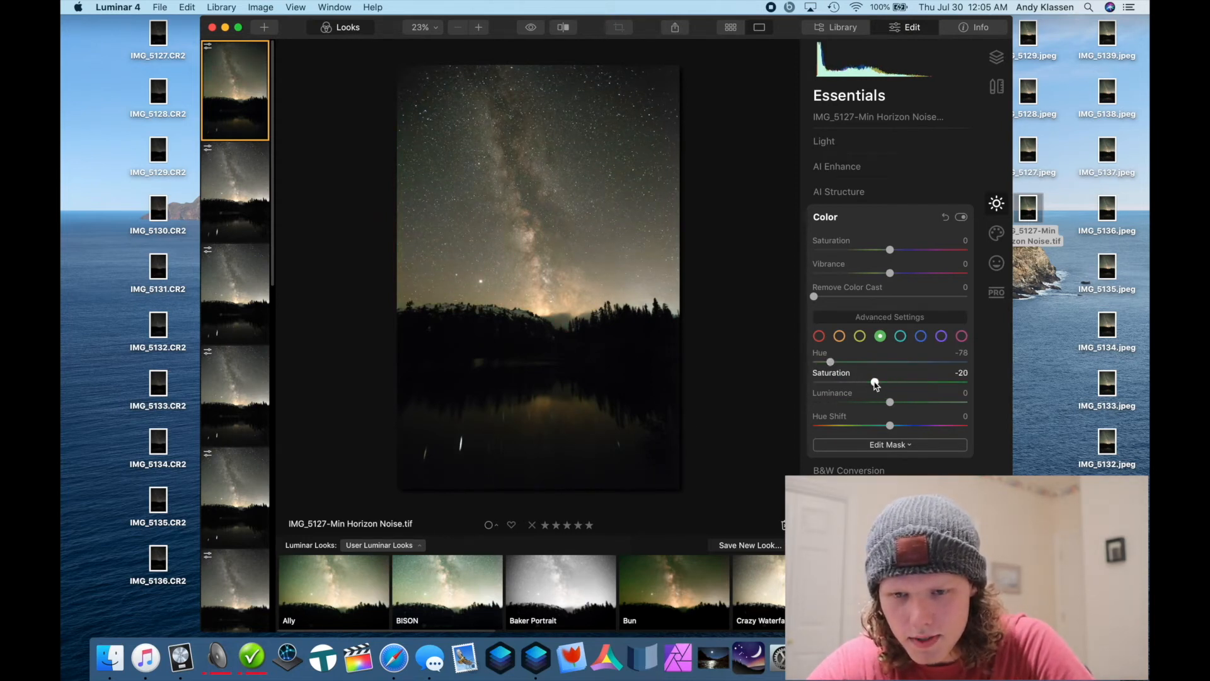
pyautogui.click(888, 226)
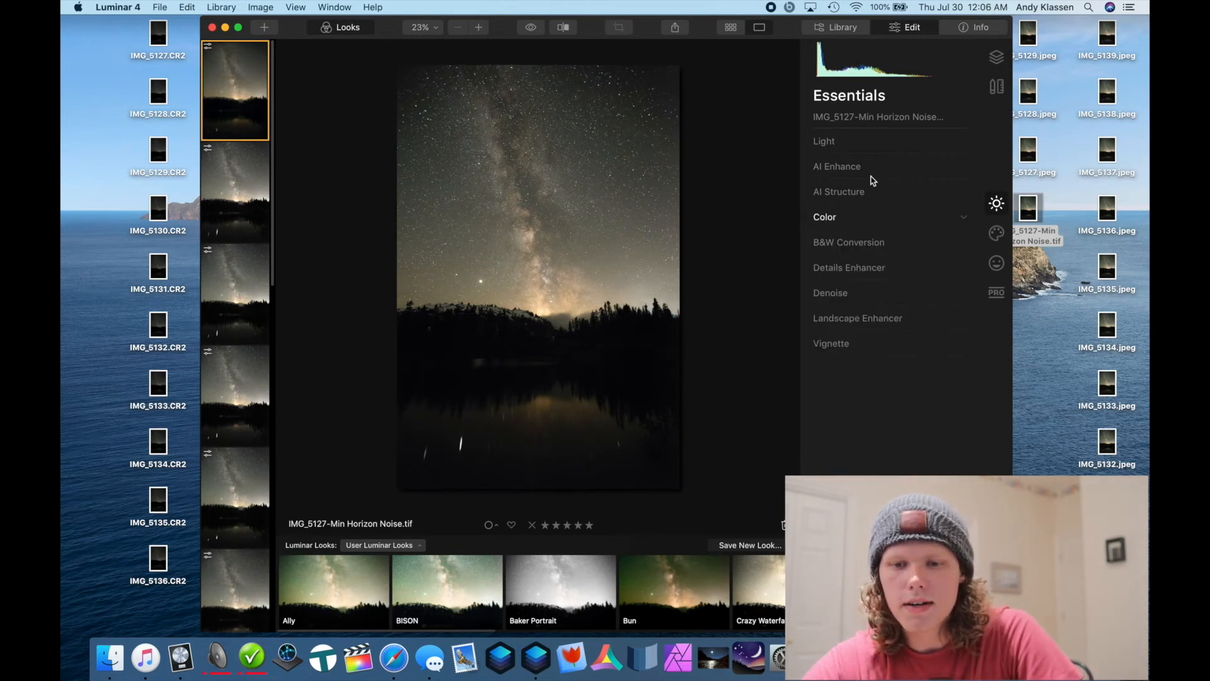
# - Set the photo's exposure to 0.57, smart contrast to 7 and highlights to -3, leaving whites at 0
pyautogui.click(850, 141)
pyautogui.moveTo(891, 260)
pyautogui.mouseDown()
pyautogui.moveTo(917, 265)
pyautogui.moveTo(899, 269)
pyautogui.moveTo(924, 281)
pyautogui.moveTo(966, 284)
pyautogui.moveTo(895, 283)
pyautogui.moveTo(895, 271)
pyautogui.mouseUp()
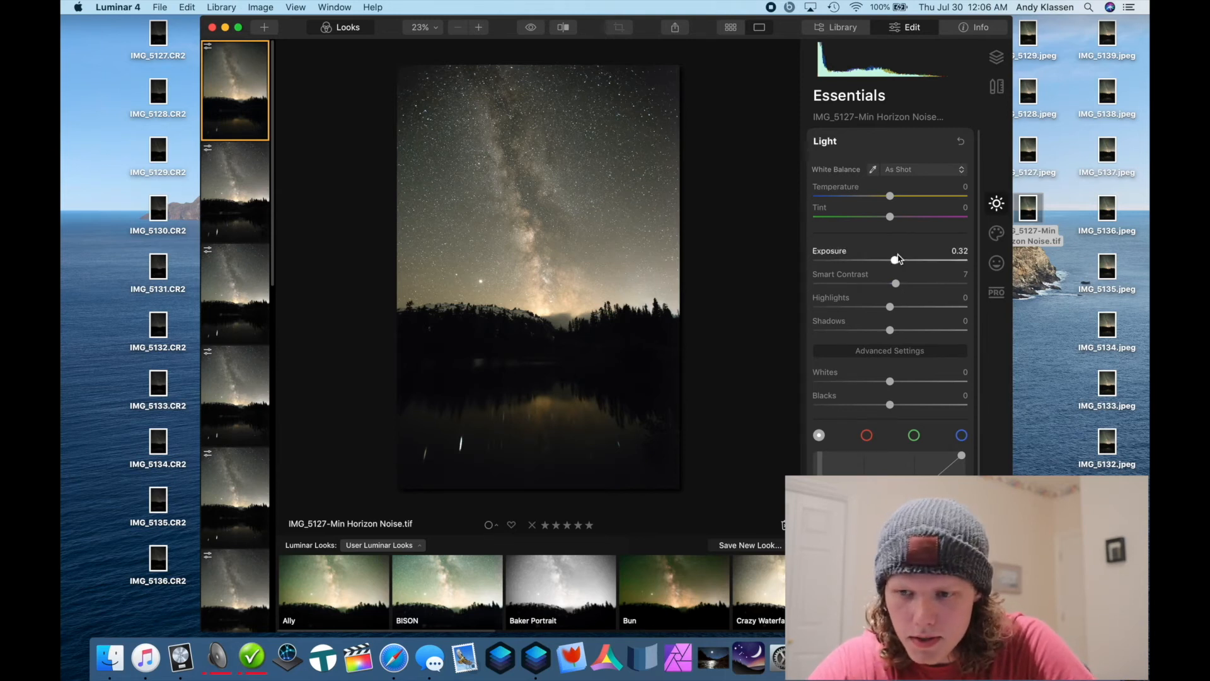
pyautogui.moveTo(895, 261); pyautogui.dragTo(899, 265)
pyautogui.moveTo(890, 307); pyautogui.dragTo(802, 319)
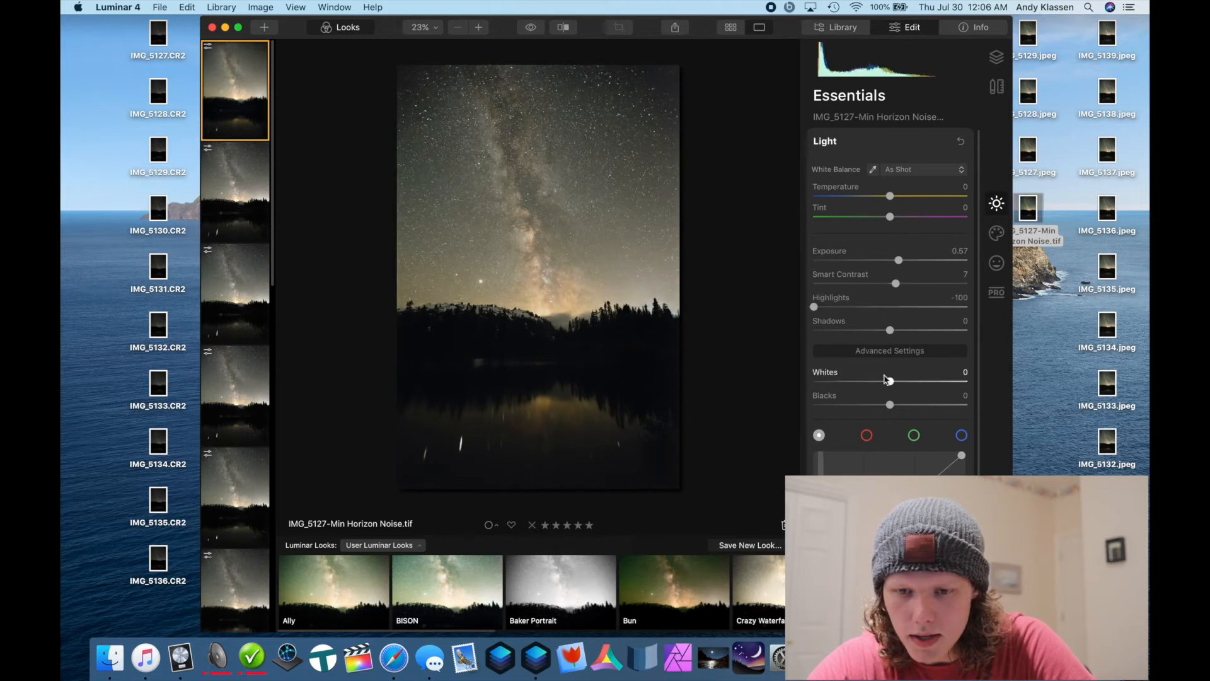
pyautogui.moveTo(895, 381)
pyautogui.mouseDown()
pyautogui.moveTo(927, 386)
pyautogui.moveTo(898, 381)
pyautogui.mouseUp()
pyautogui.click(887, 307)
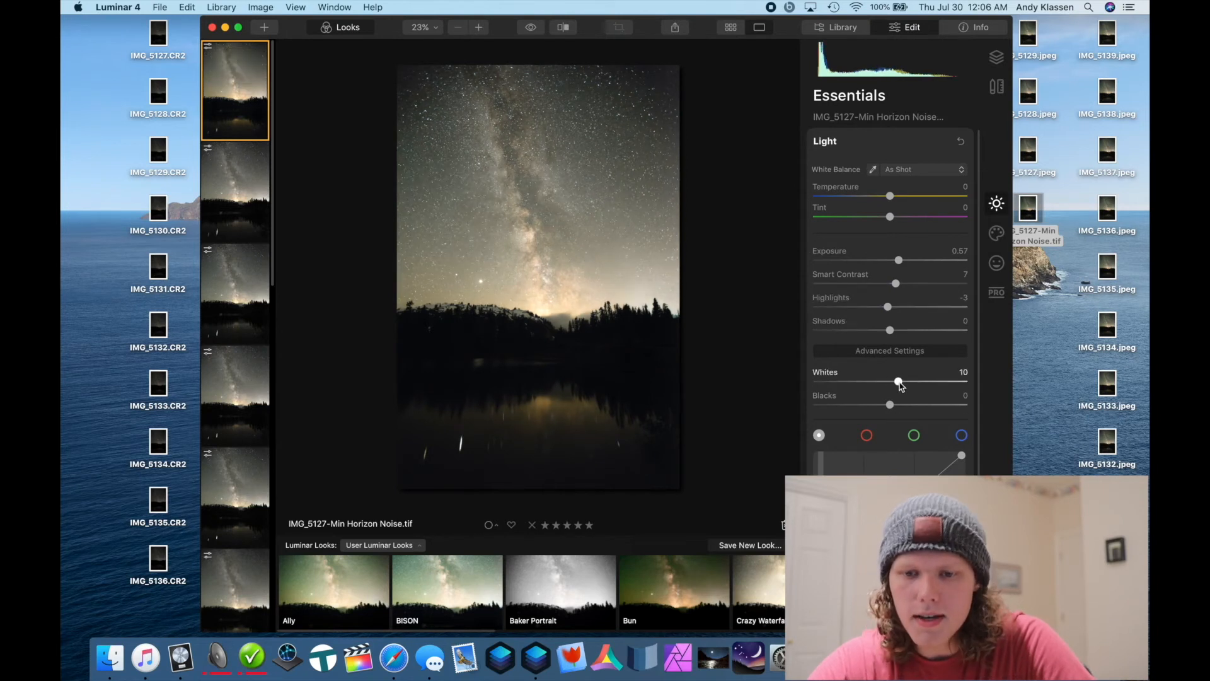
pyautogui.doubleClick(898, 382)
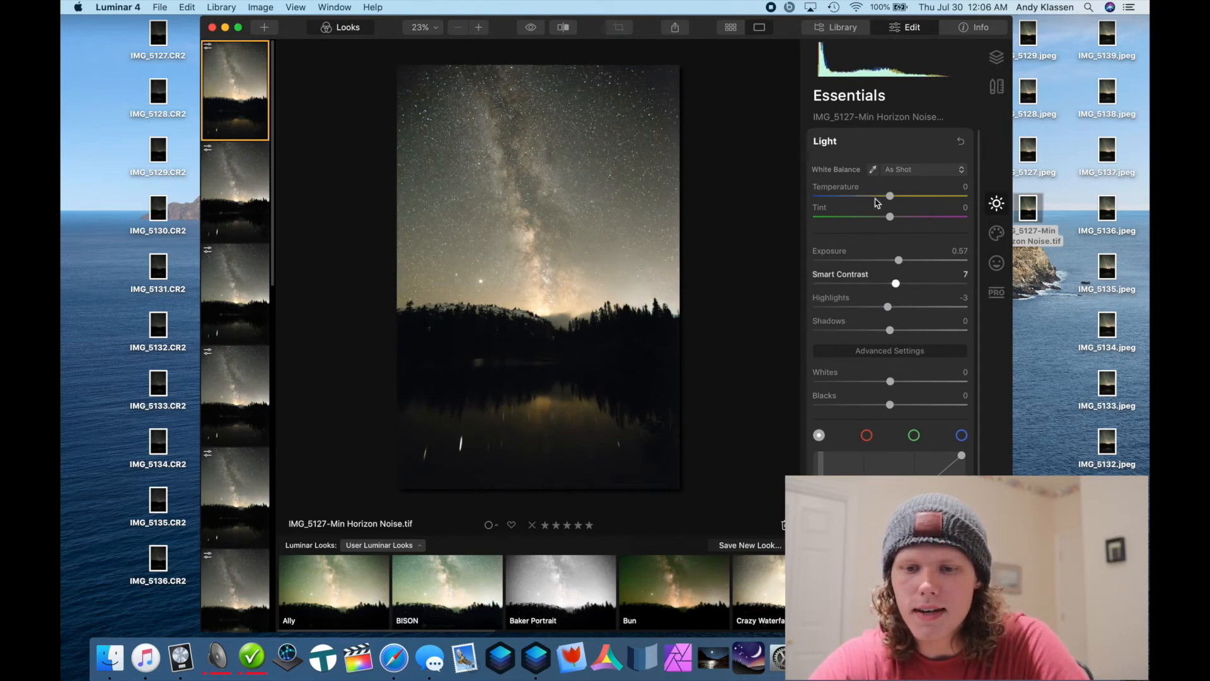
pyautogui.click(873, 145)
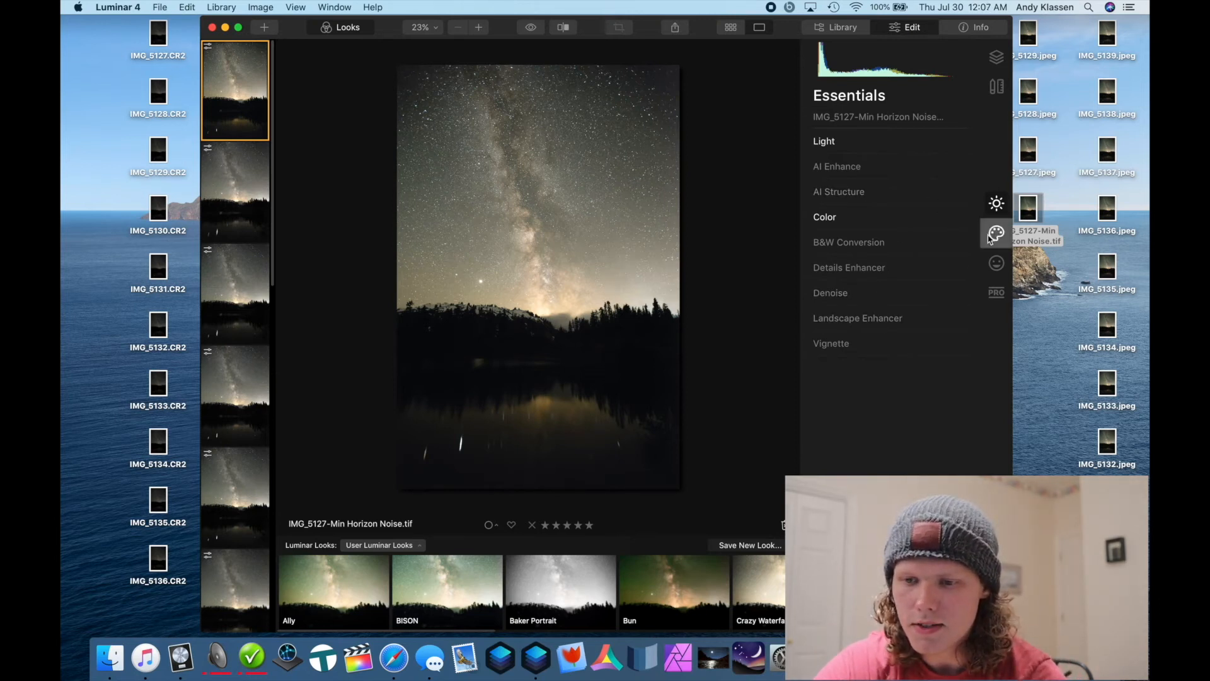
# - Try the Mystical effect at amounts up to 49, and return its amount to 0
pyautogui.click(996, 233)
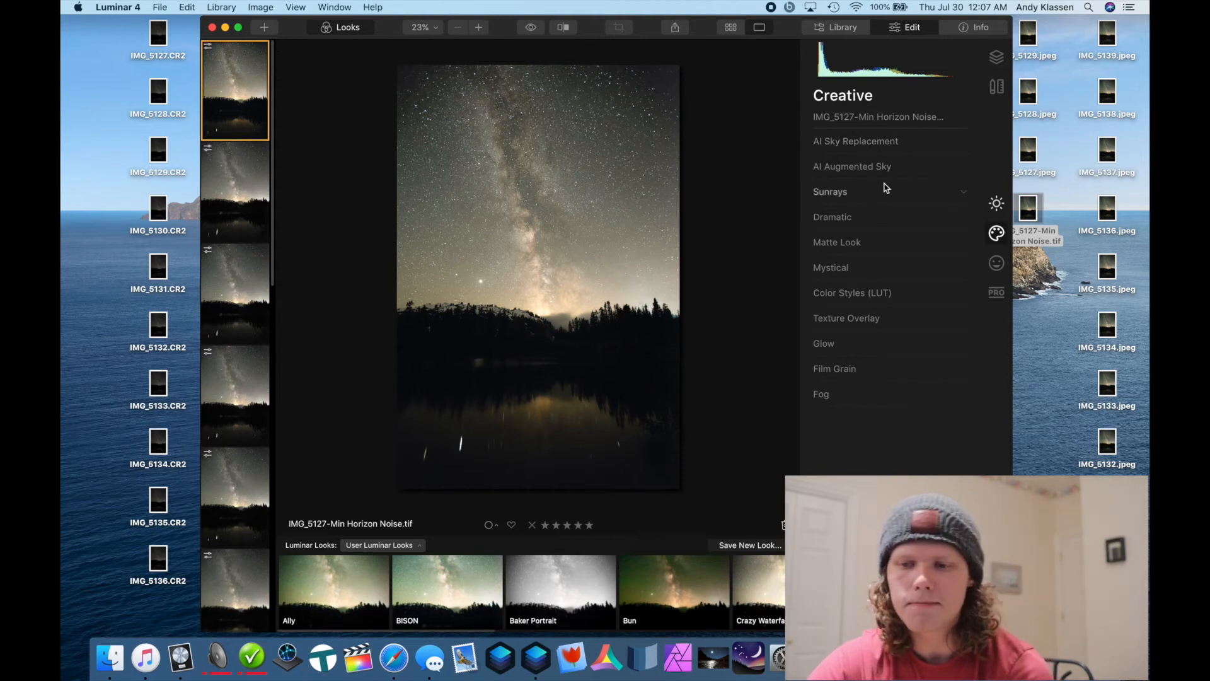
pyautogui.click(885, 272)
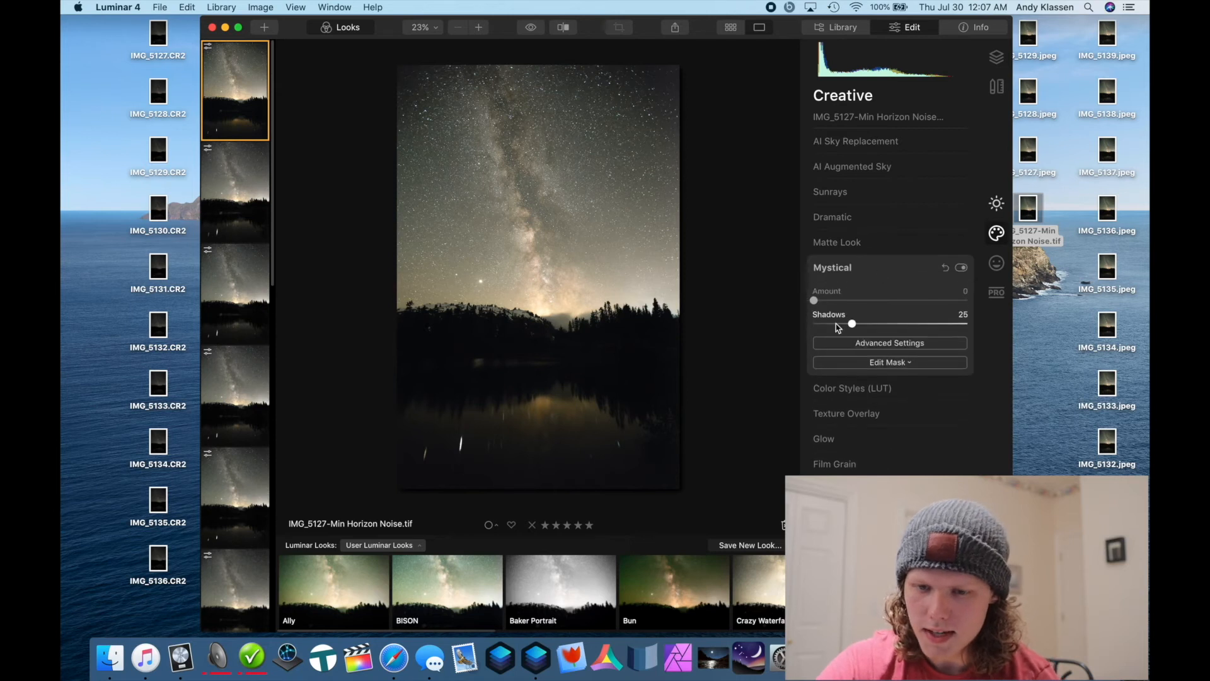
pyautogui.moveTo(814, 302); pyautogui.dragTo(832, 305)
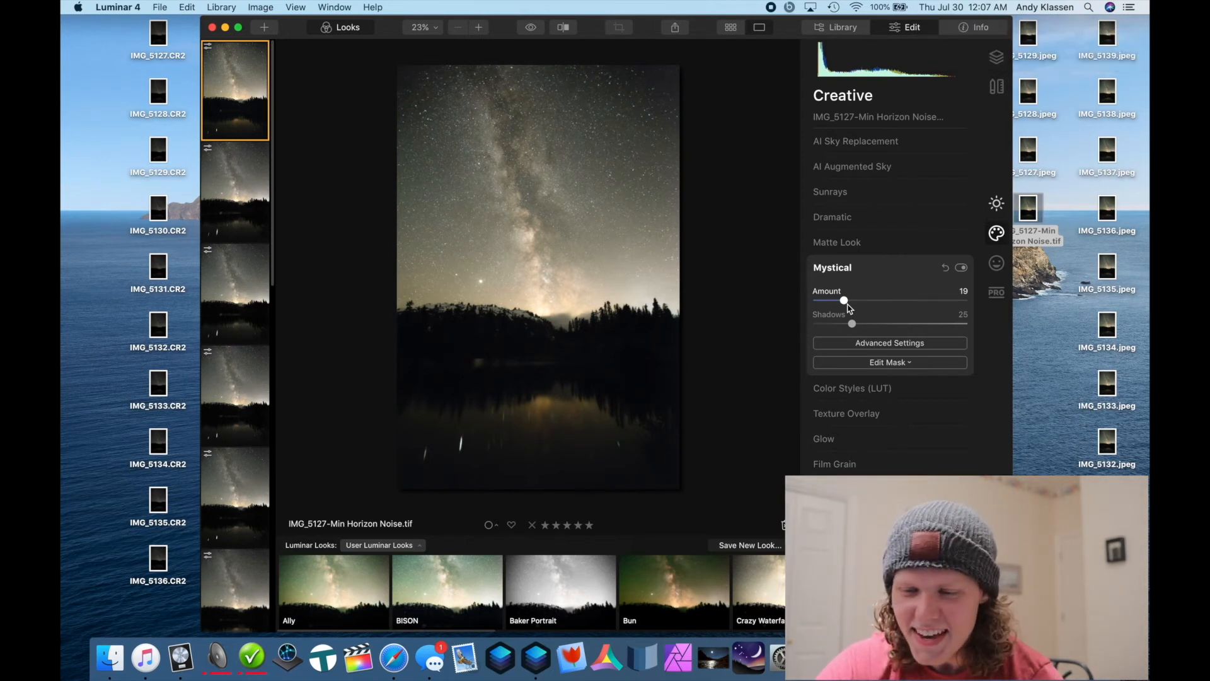
pyautogui.moveTo(845, 303); pyautogui.dragTo(889, 301)
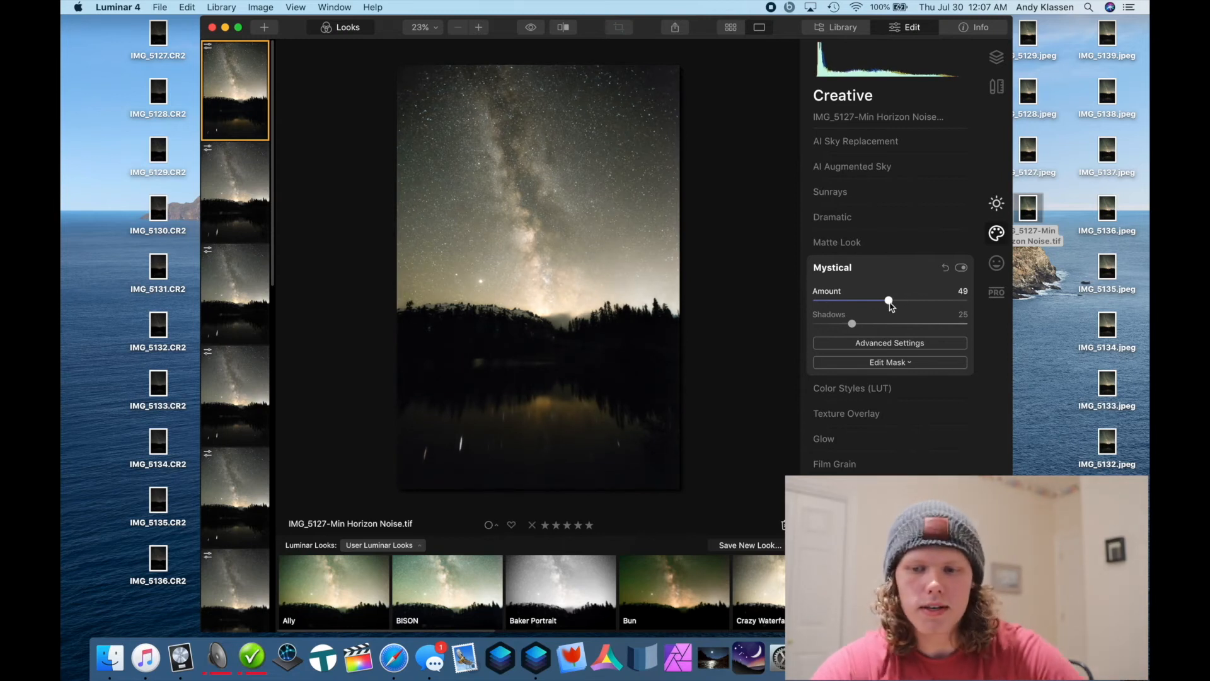
pyautogui.moveTo(891, 300); pyautogui.dragTo(850, 302)
pyautogui.click(864, 271)
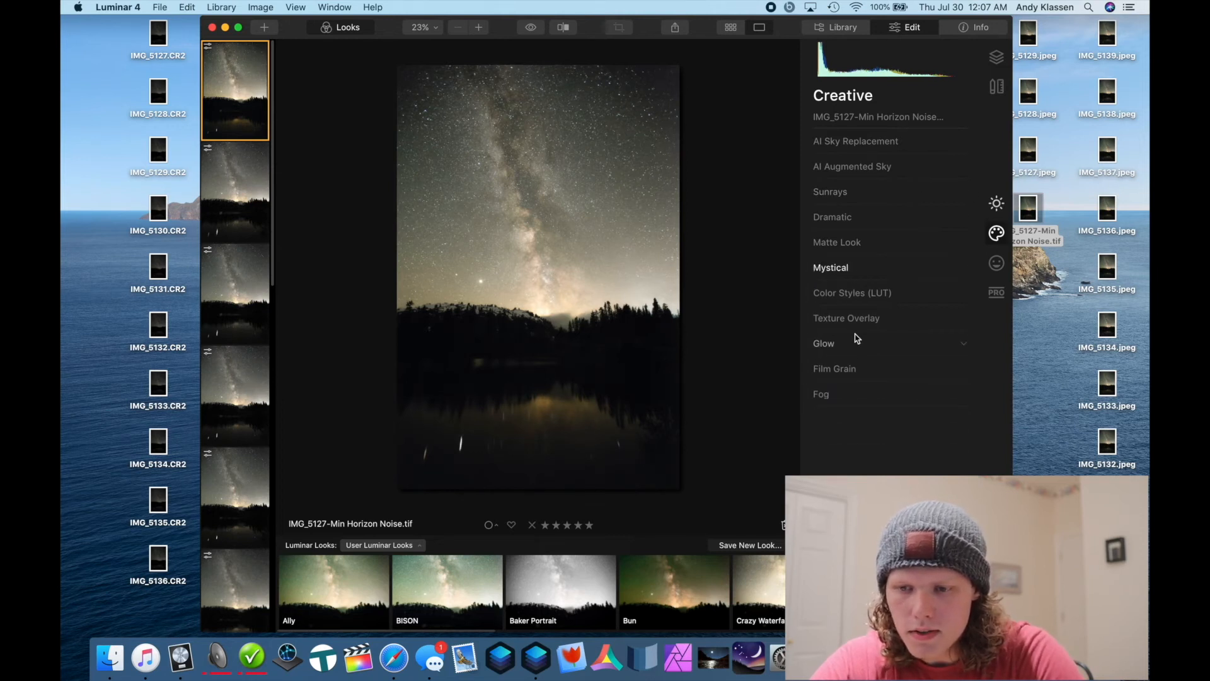
pyautogui.click(843, 269)
pyautogui.moveTo(844, 300); pyautogui.dragTo(813, 301)
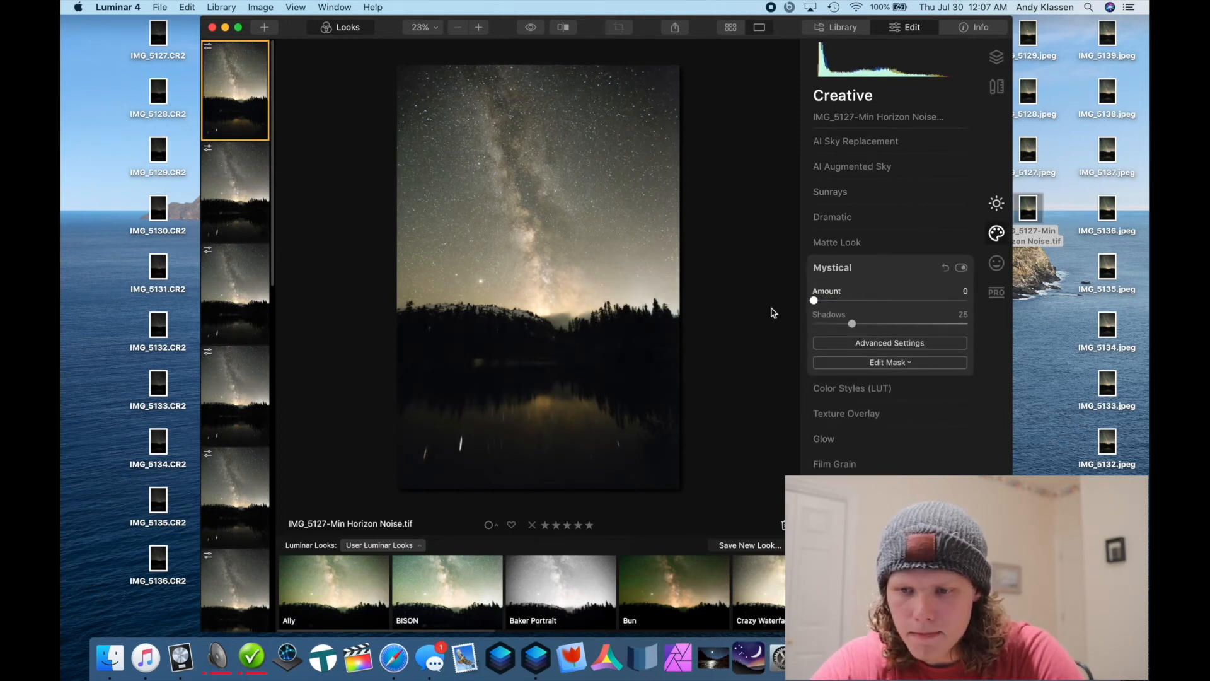
pyautogui.click(843, 280)
# - Try the Soft Focus Bright glow on the photo and return its amount to 0
pyautogui.click(837, 346)
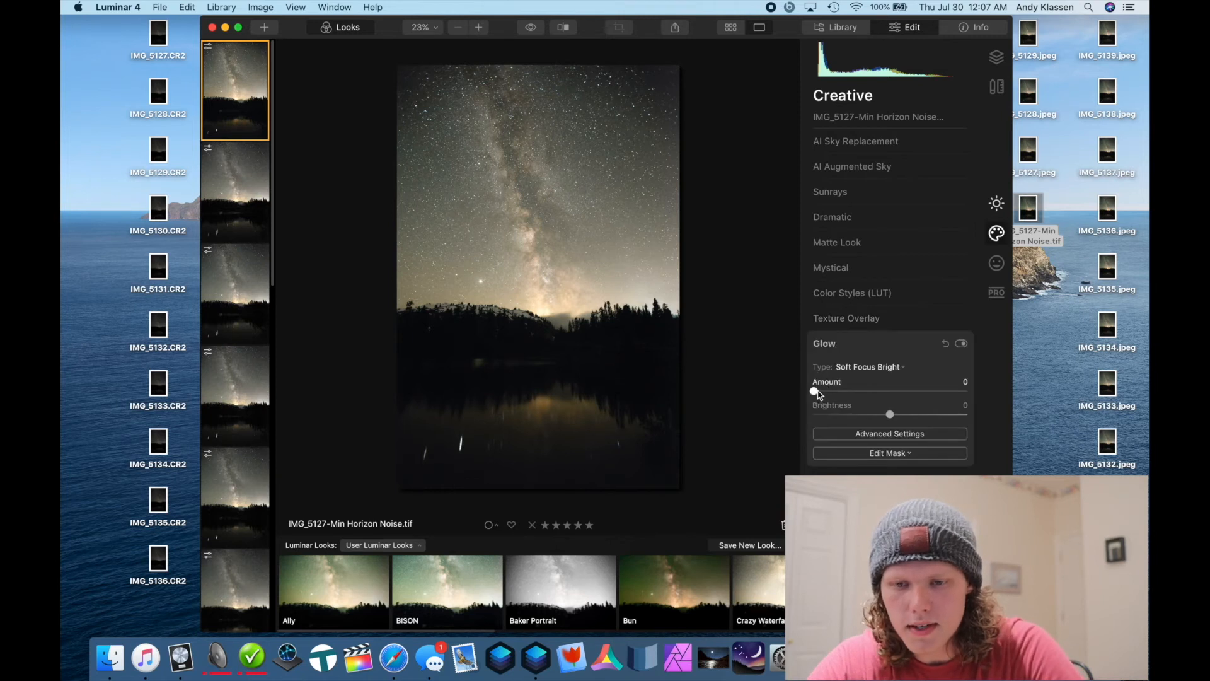
pyautogui.moveTo(816, 392)
pyautogui.mouseDown()
pyautogui.moveTo(834, 394)
pyautogui.moveTo(814, 392)
pyautogui.mouseUp()
pyautogui.click(857, 345)
# - Lower the photo's exposure to -0.33 in the Light adjustments
pyautogui.click(996, 203)
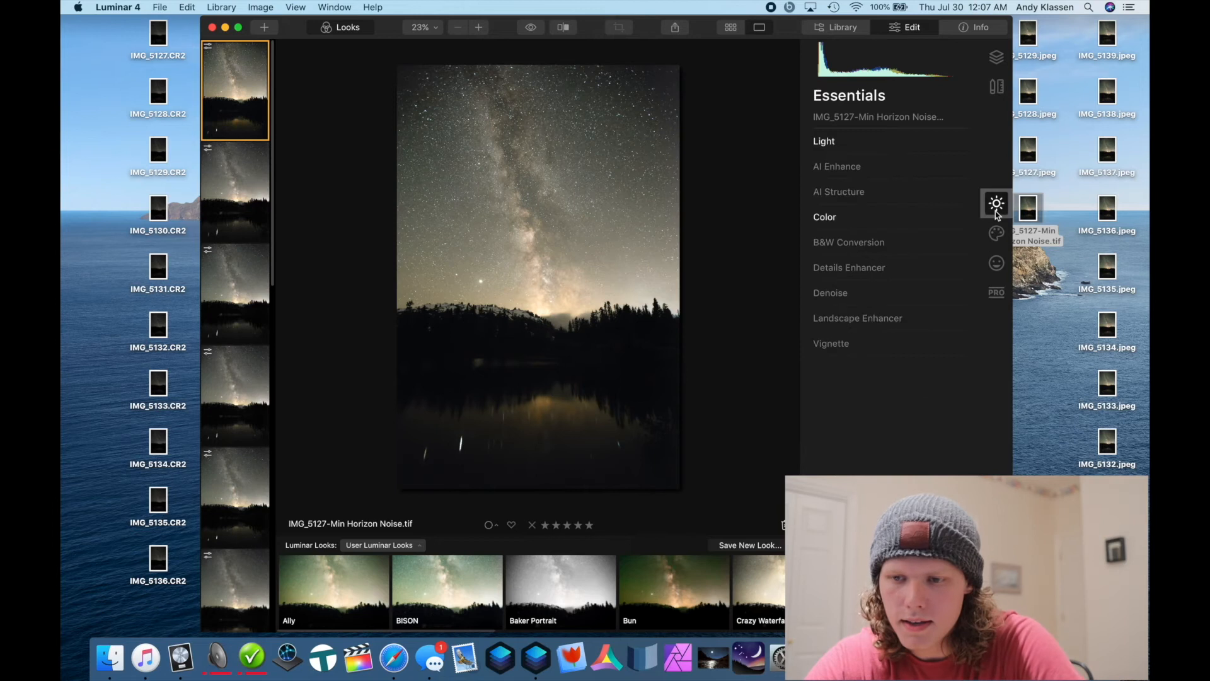
pyautogui.click(866, 141)
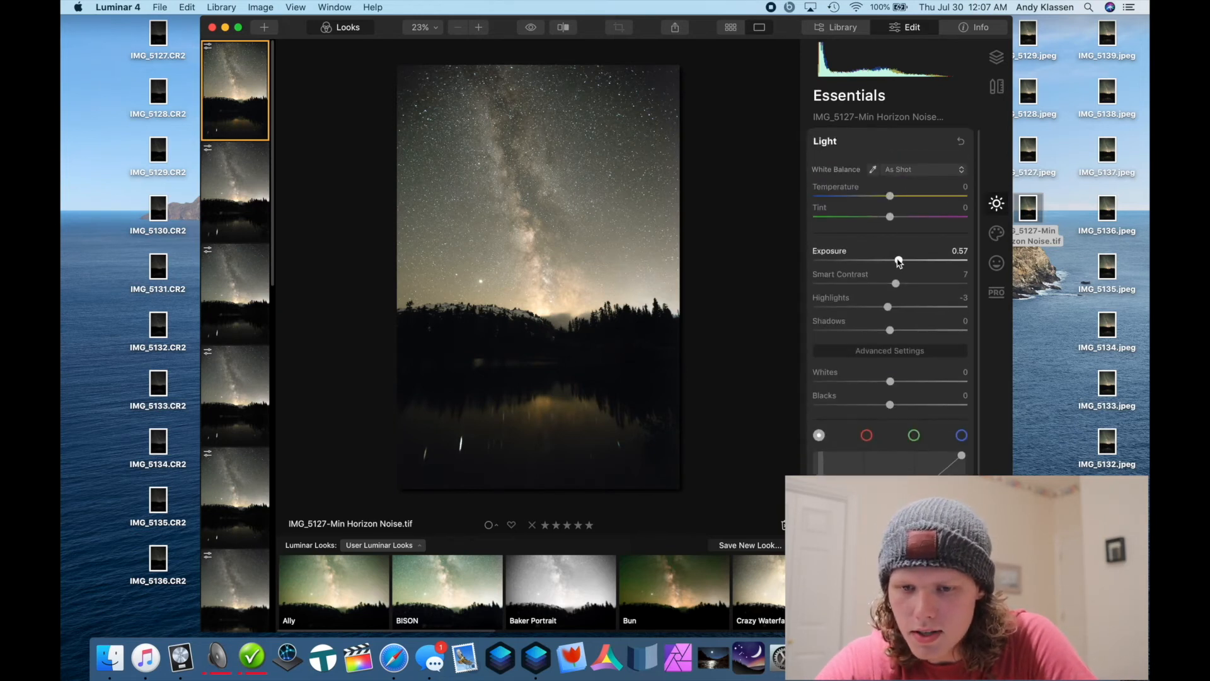
pyautogui.moveTo(896, 261); pyautogui.dragTo(885, 265)
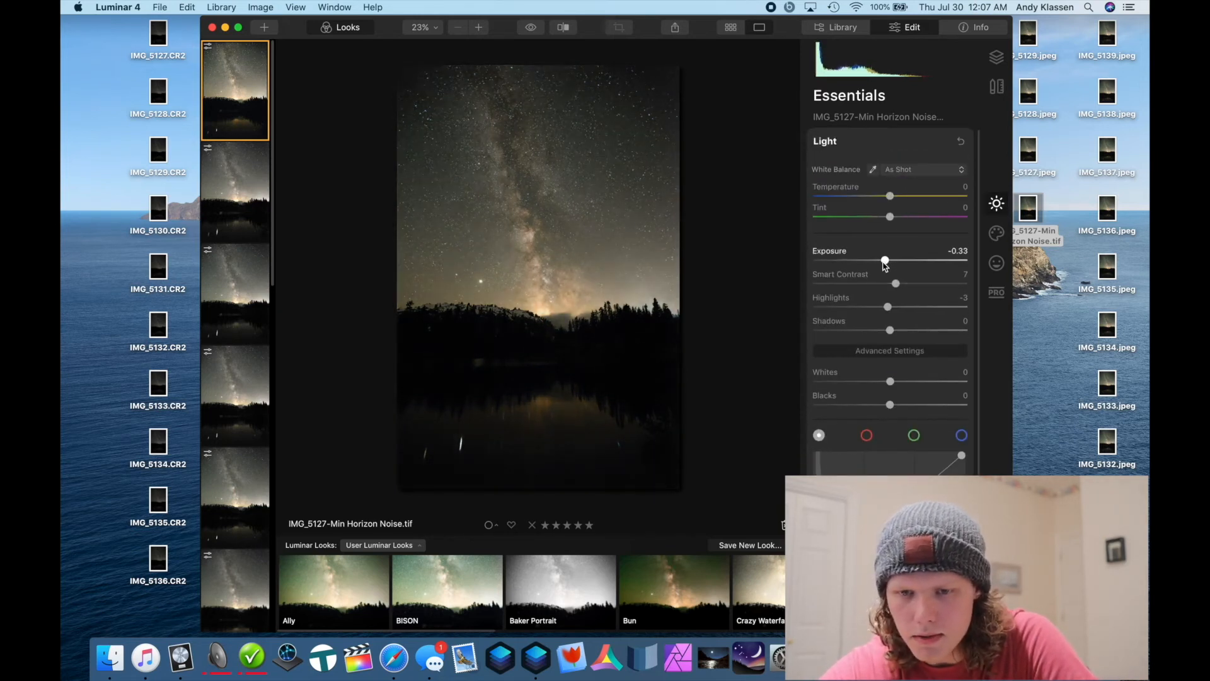
pyautogui.click(895, 145)
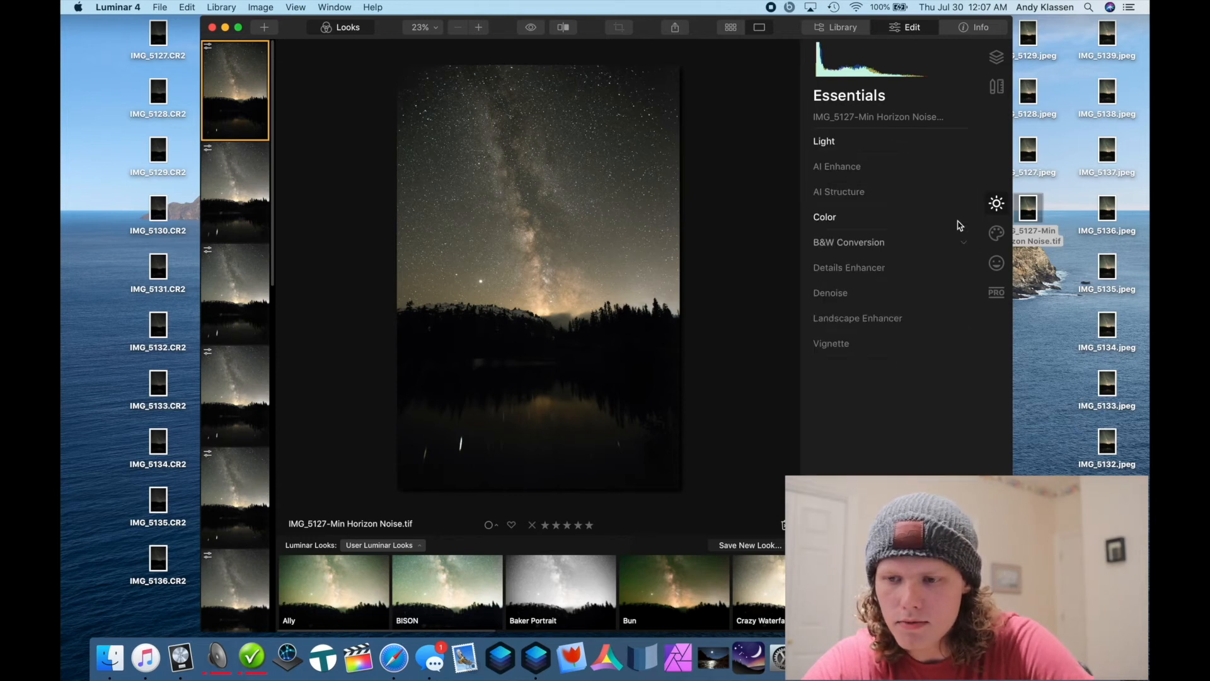
# - Add a Soft Focus Bright glow to the photo with an amount of 18
pyautogui.click(995, 234)
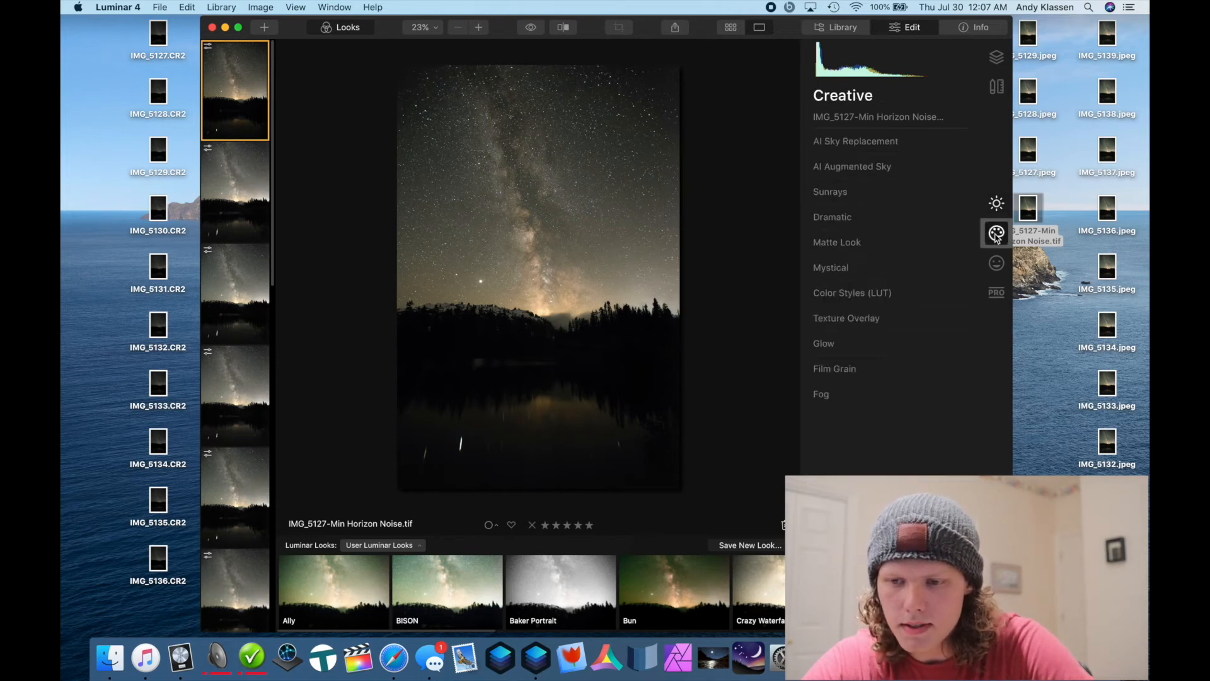
pyautogui.click(840, 343)
pyautogui.moveTo(820, 394); pyautogui.dragTo(840, 394)
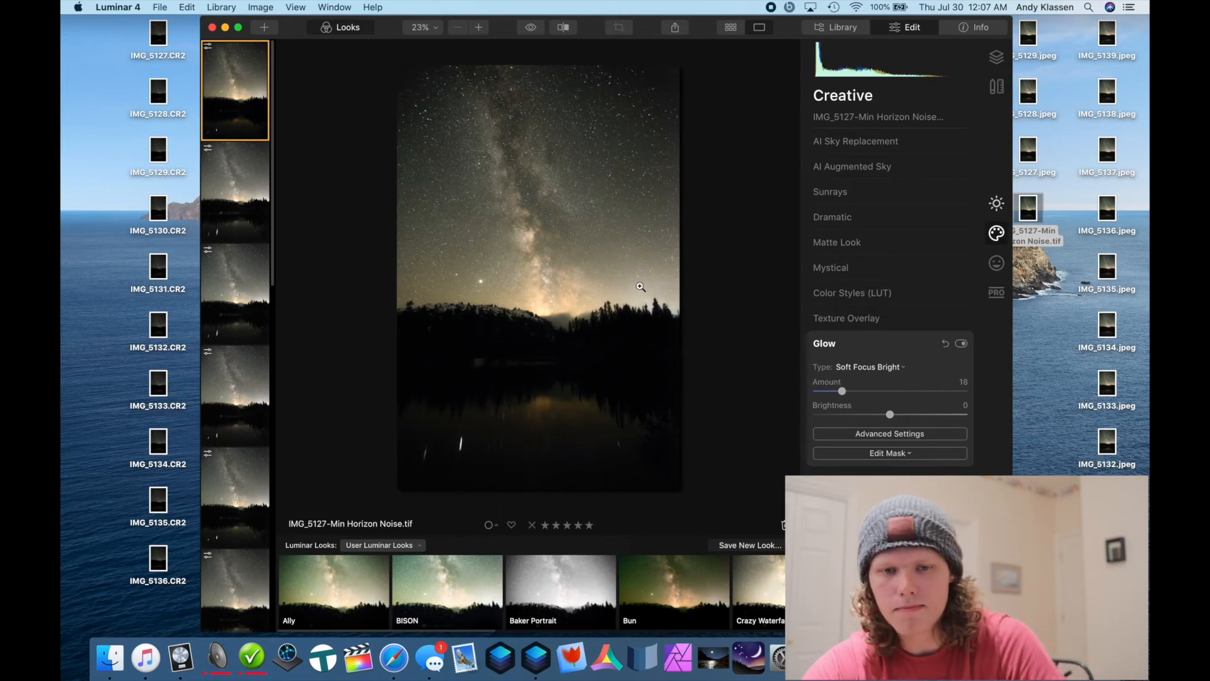
pyautogui.click(838, 344)
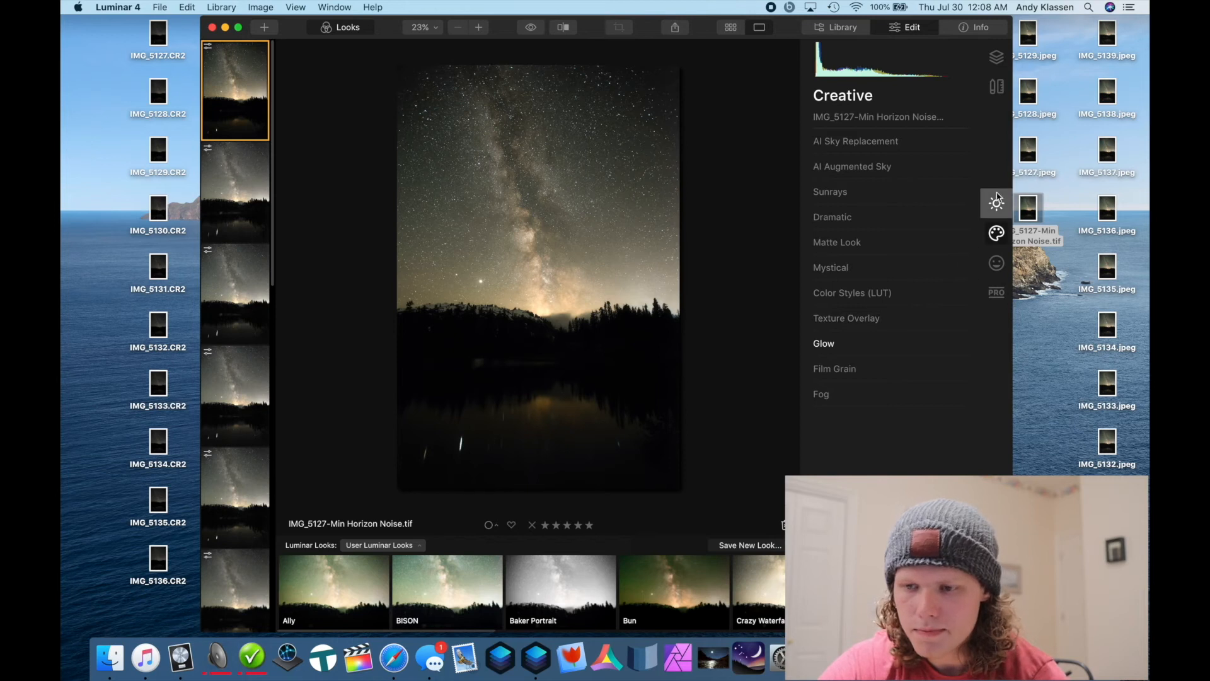
# - Lighten the two bright bands of the Milky Way with the Dodge & Burn brush at size 57 and 50% strength
pyautogui.click(996, 293)
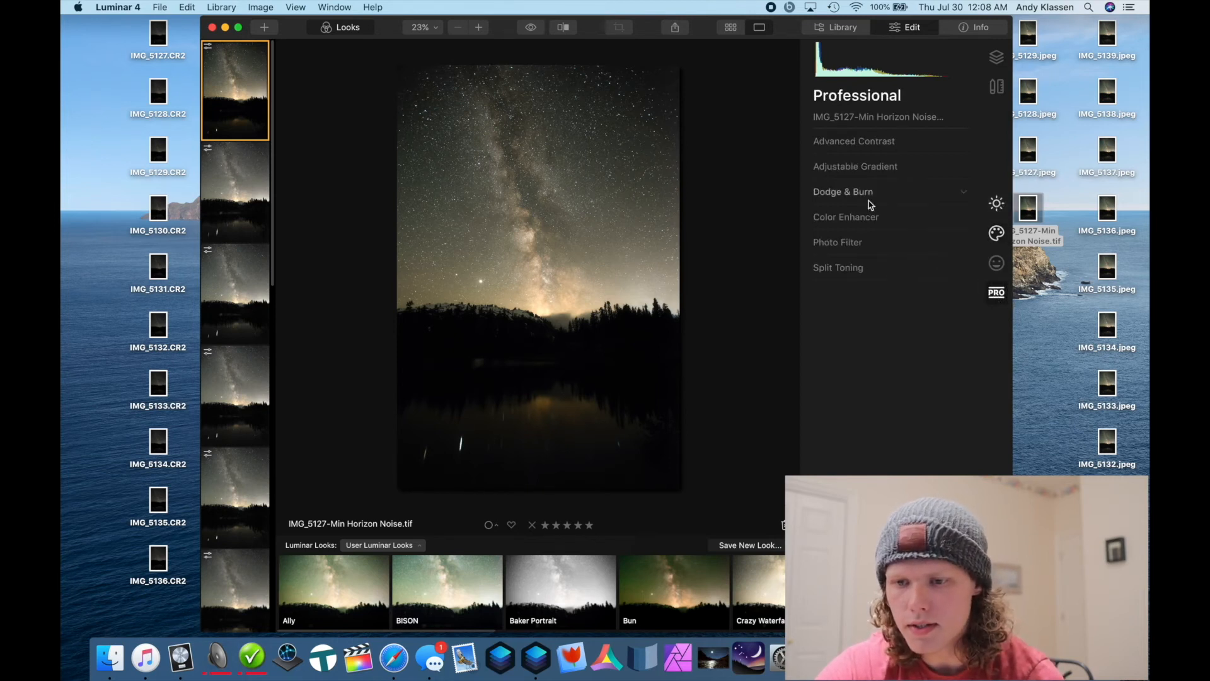
pyautogui.click(870, 202)
pyautogui.click(873, 213)
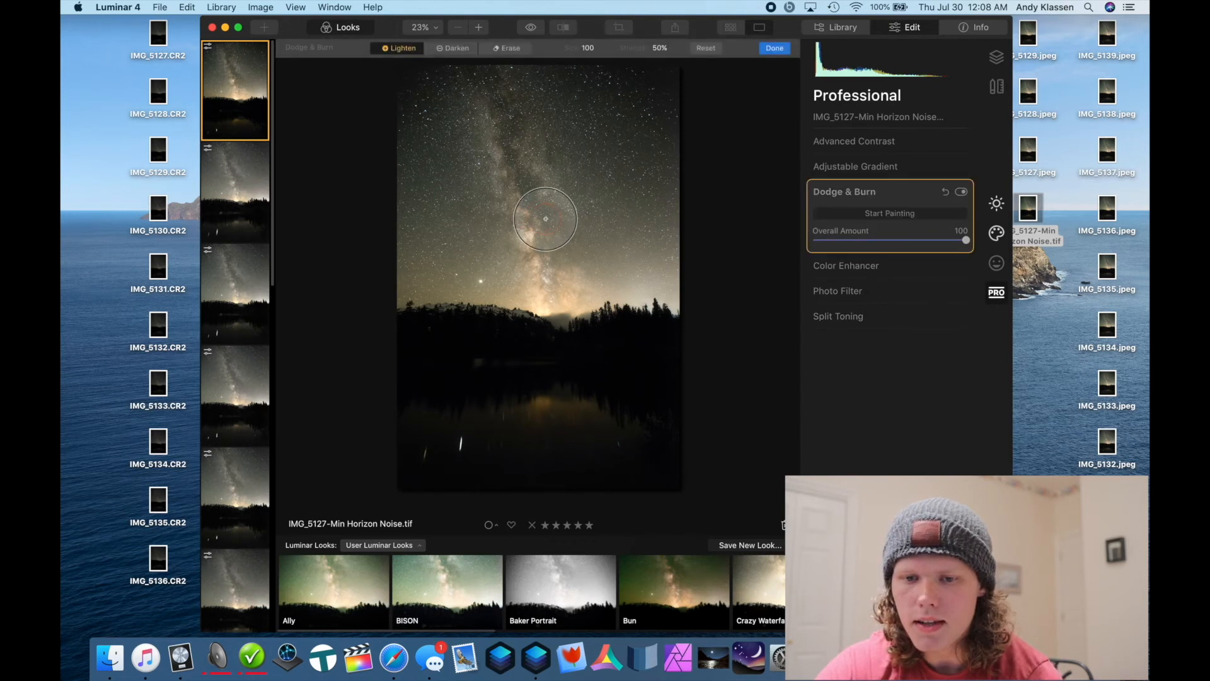
pyautogui.scroll(5, 545, 219)
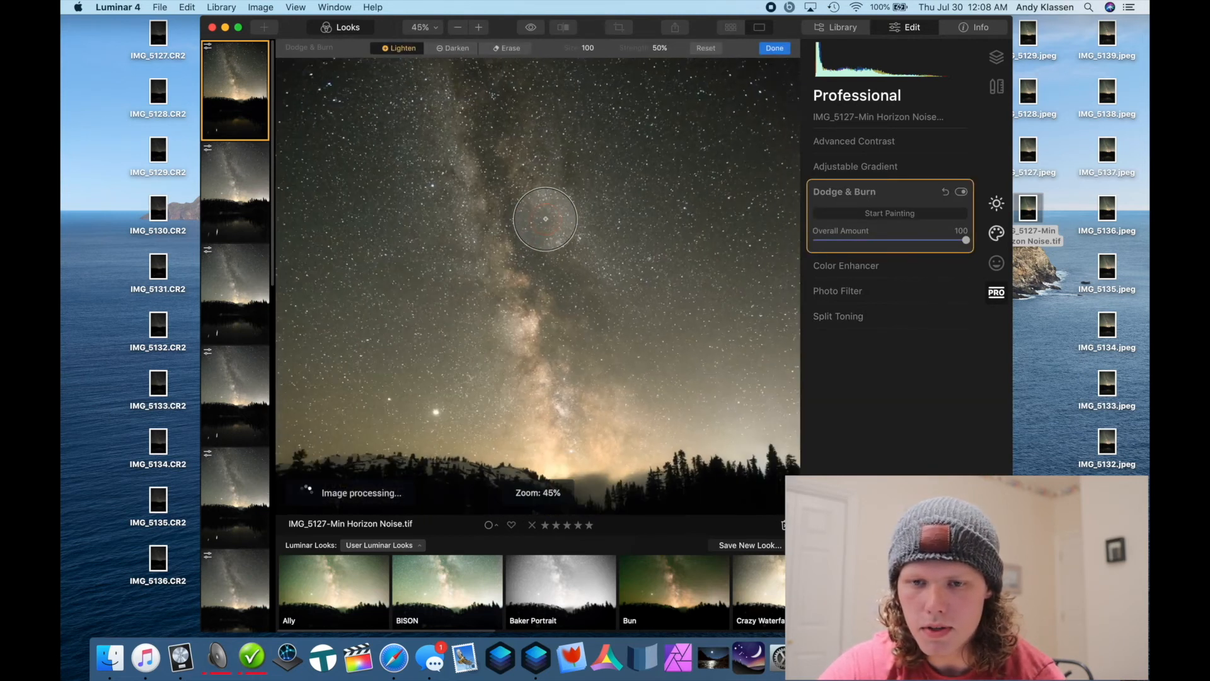
pyautogui.click(592, 48)
pyautogui.moveTo(594, 66); pyautogui.dragTo(590, 65)
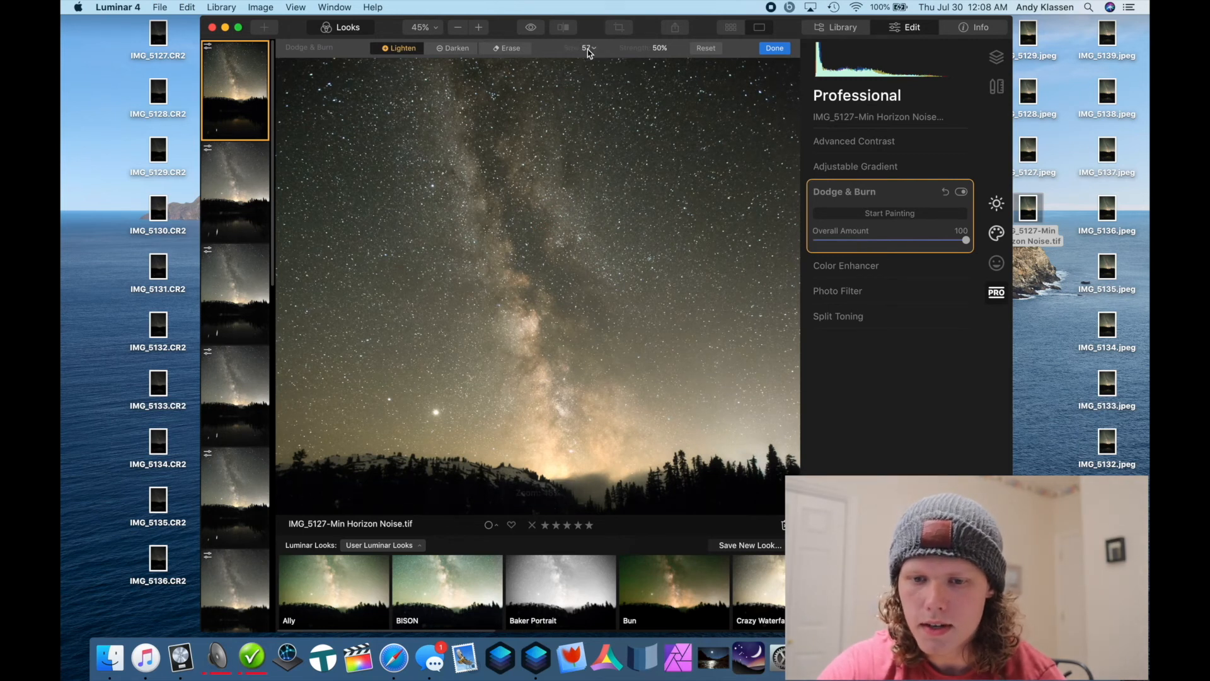
pyautogui.scroll(-2, 522, 253)
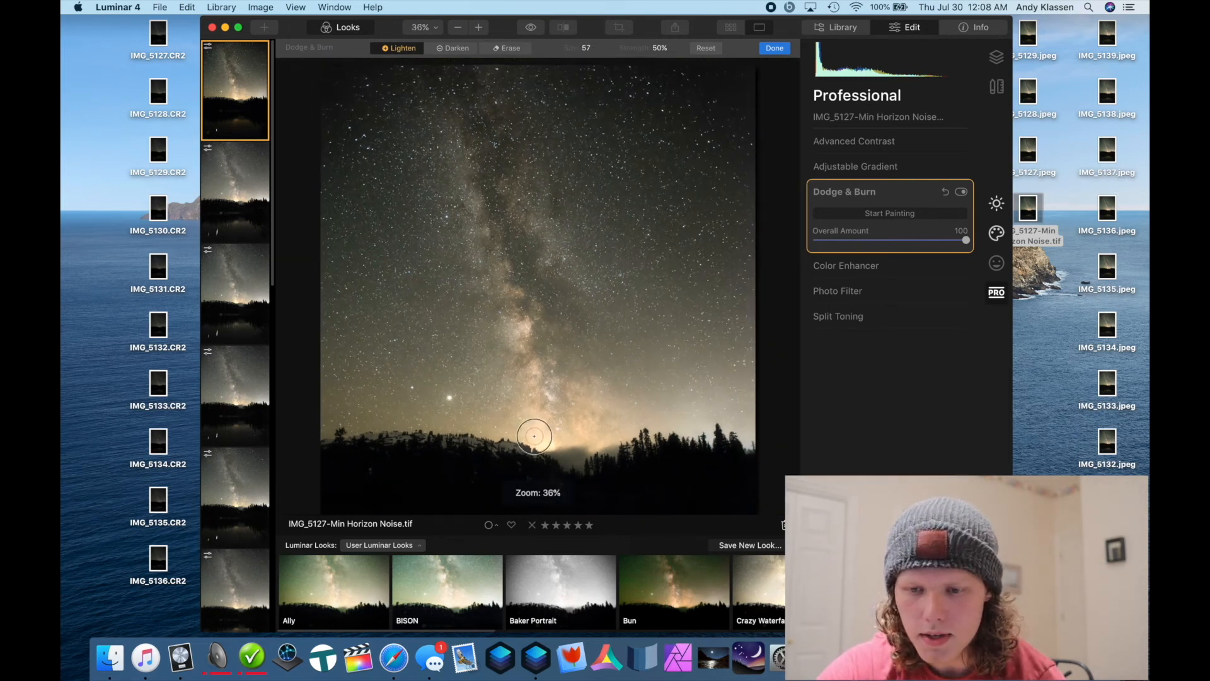
pyautogui.moveTo(524, 373); pyautogui.dragTo(452, 124)
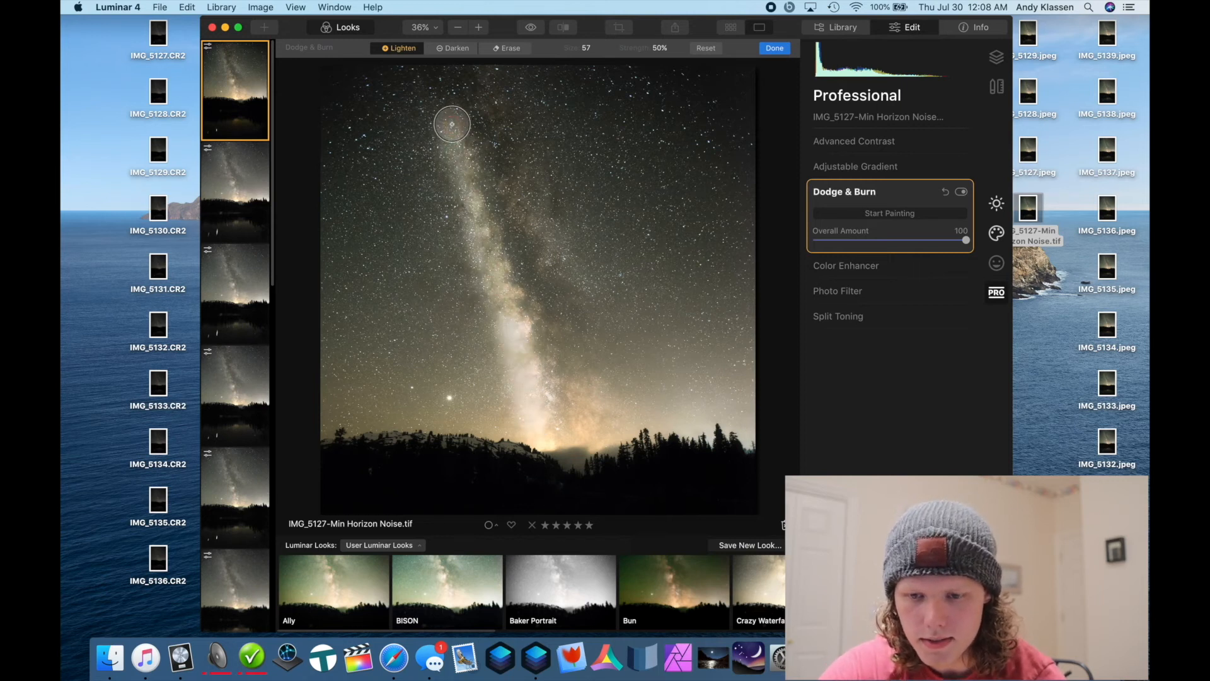
pyautogui.moveTo(597, 426); pyautogui.dragTo(602, 395)
pyautogui.moveTo(583, 285); pyautogui.dragTo(483, 92)
# - Darken the dark lane between the Milky Way's bright bands using a Dodge & Burn brush of size 62
pyautogui.click(456, 49)
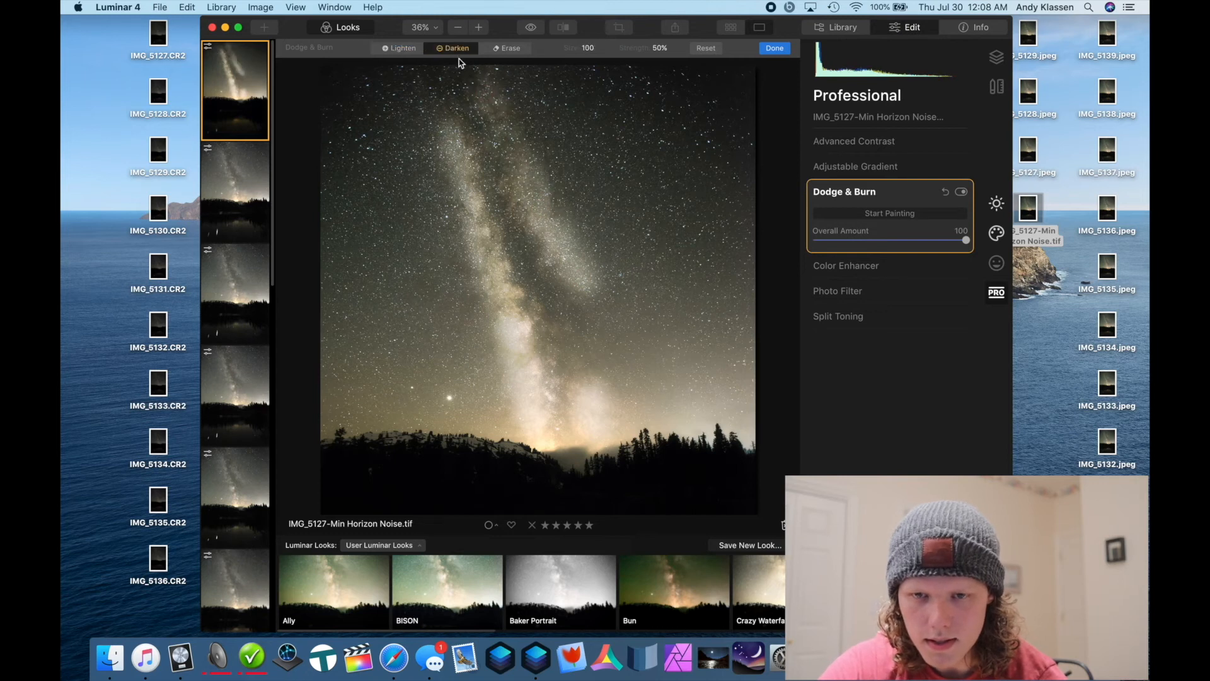
pyautogui.click(600, 50)
pyautogui.moveTo(592, 63); pyautogui.dragTo(587, 63)
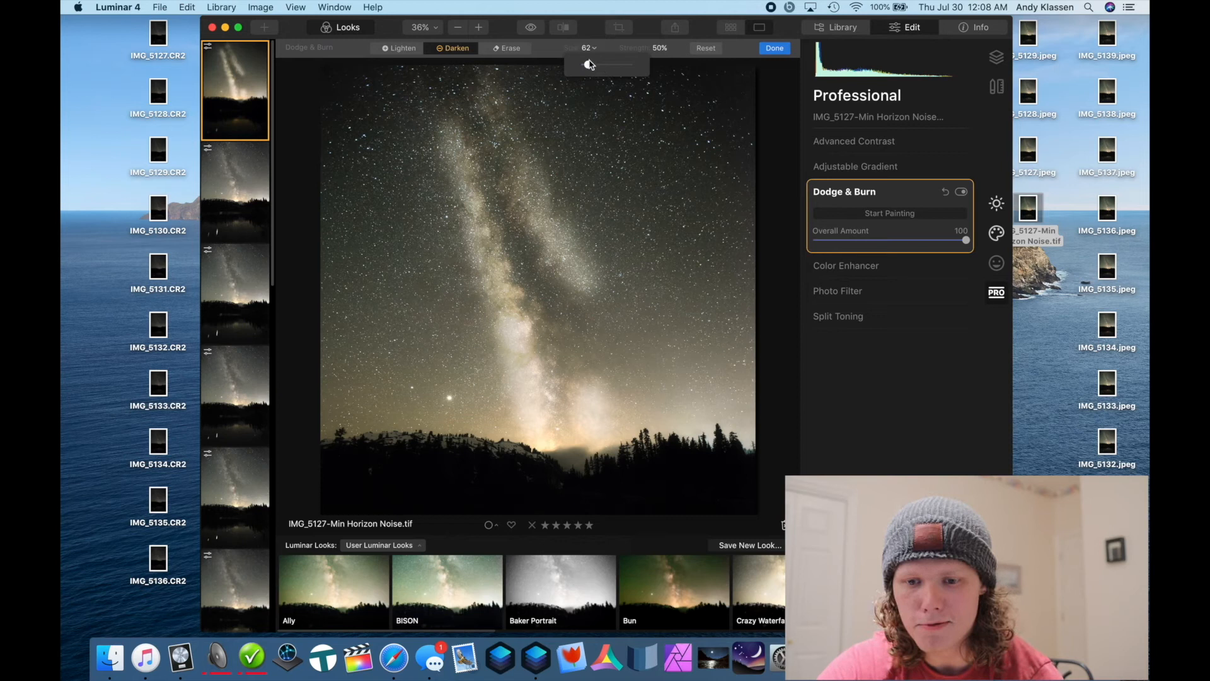
pyautogui.click(592, 48)
pyautogui.moveTo(584, 356)
pyautogui.mouseDown()
pyautogui.moveTo(558, 427)
pyautogui.moveTo(569, 333)
pyautogui.moveTo(454, 77)
pyautogui.mouseUp()
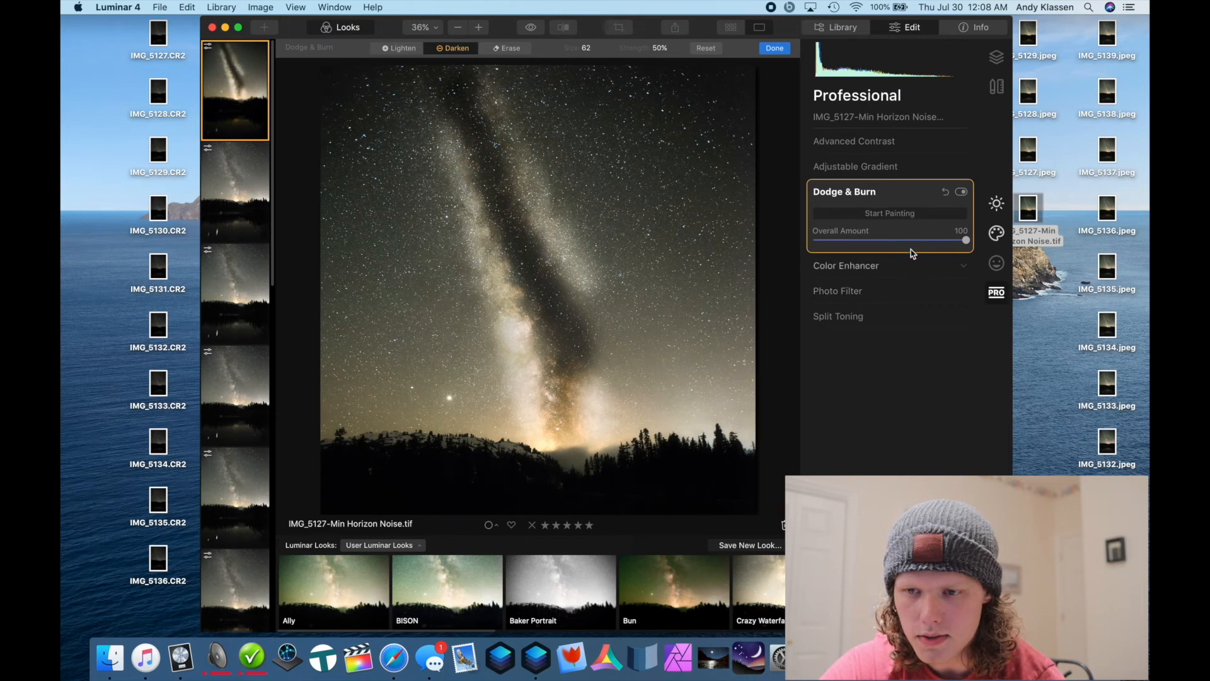
# - Reduce the Dodge & Burn overall amount to 19 and finish painting
pyautogui.moveTo(964, 241); pyautogui.dragTo(768, 271)
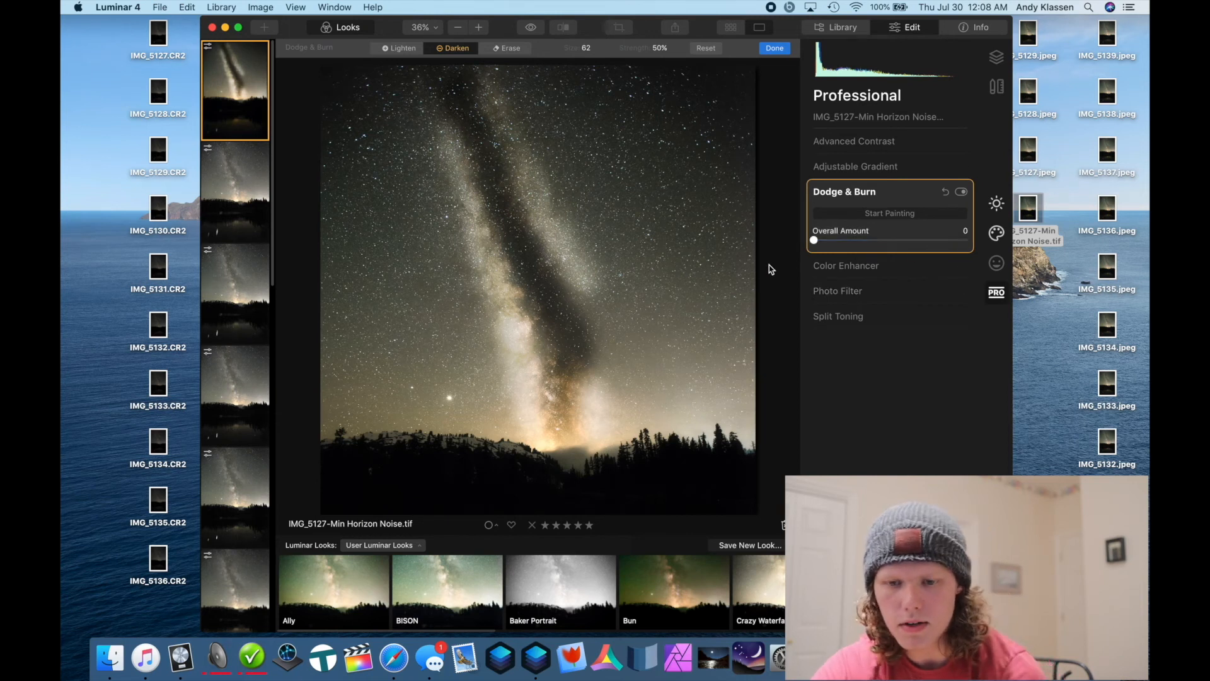
pyautogui.moveTo(814, 244); pyautogui.dragTo(829, 244)
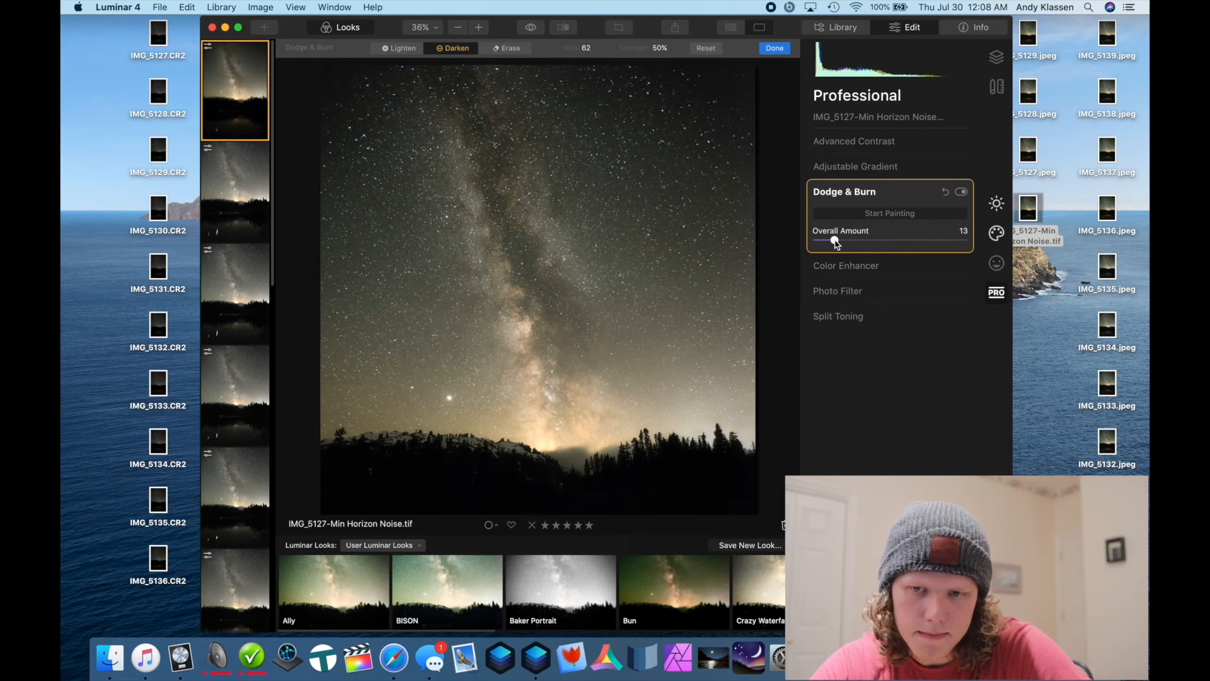
pyautogui.click(508, 49)
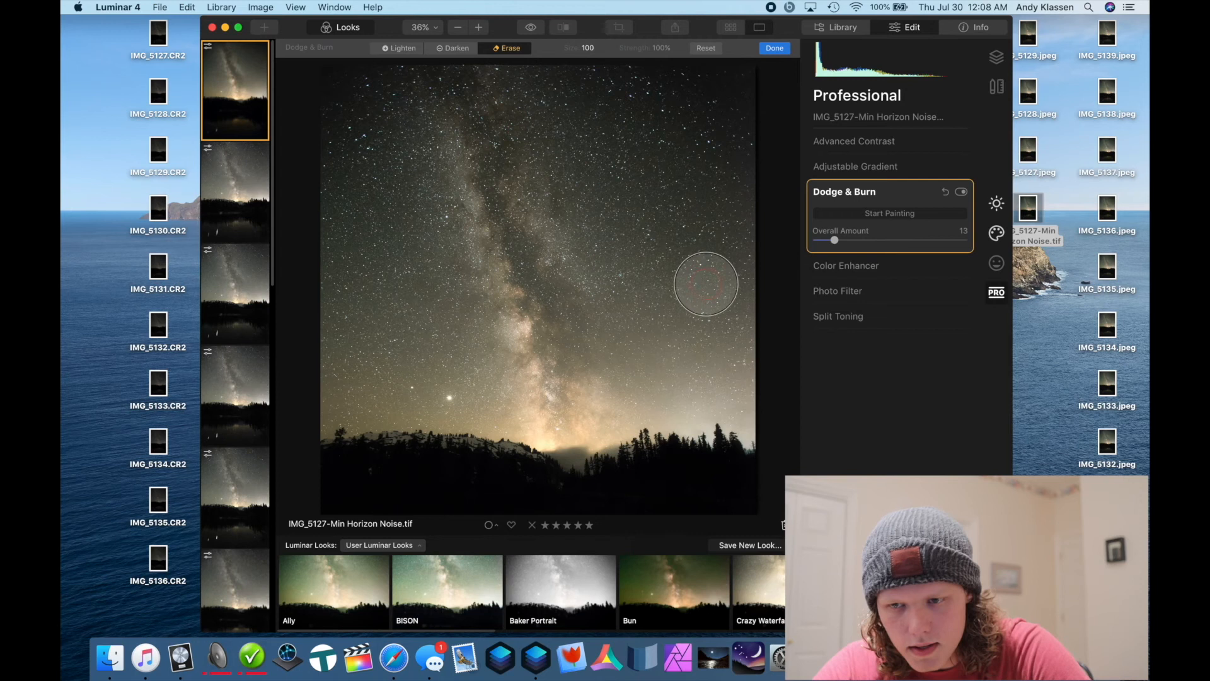
pyautogui.moveTo(834, 243)
pyautogui.mouseDown()
pyautogui.moveTo(803, 245)
pyautogui.moveTo(853, 245)
pyautogui.mouseUp()
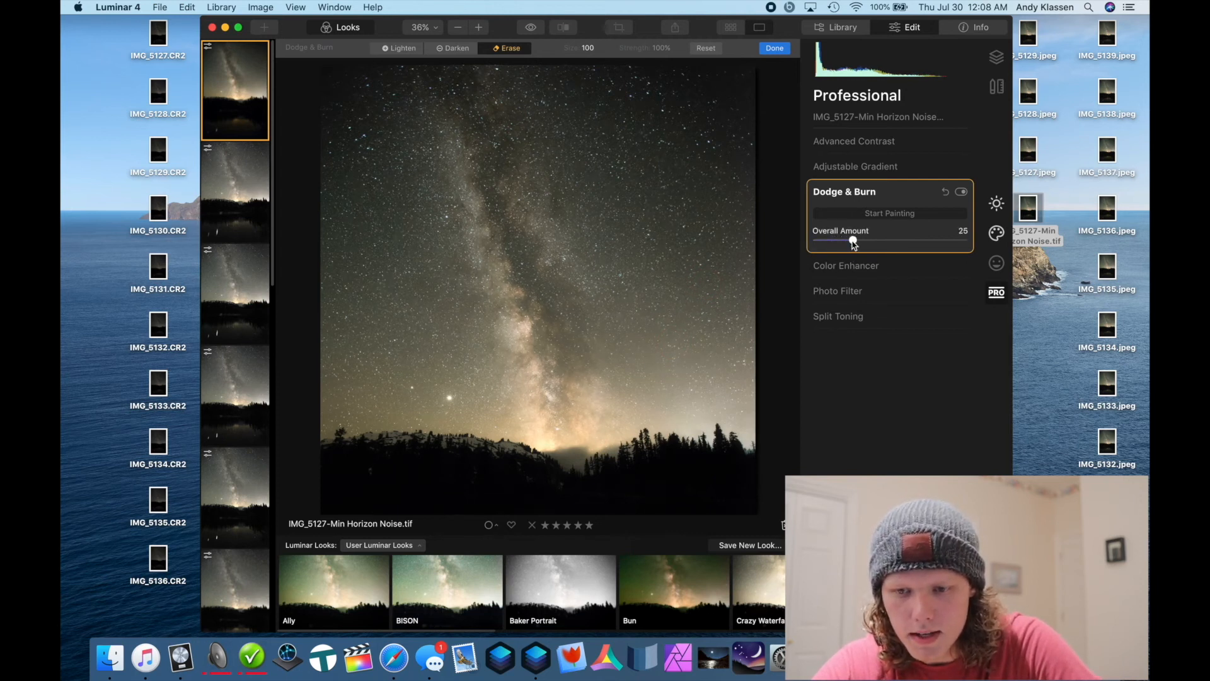
pyautogui.press('super+minus')
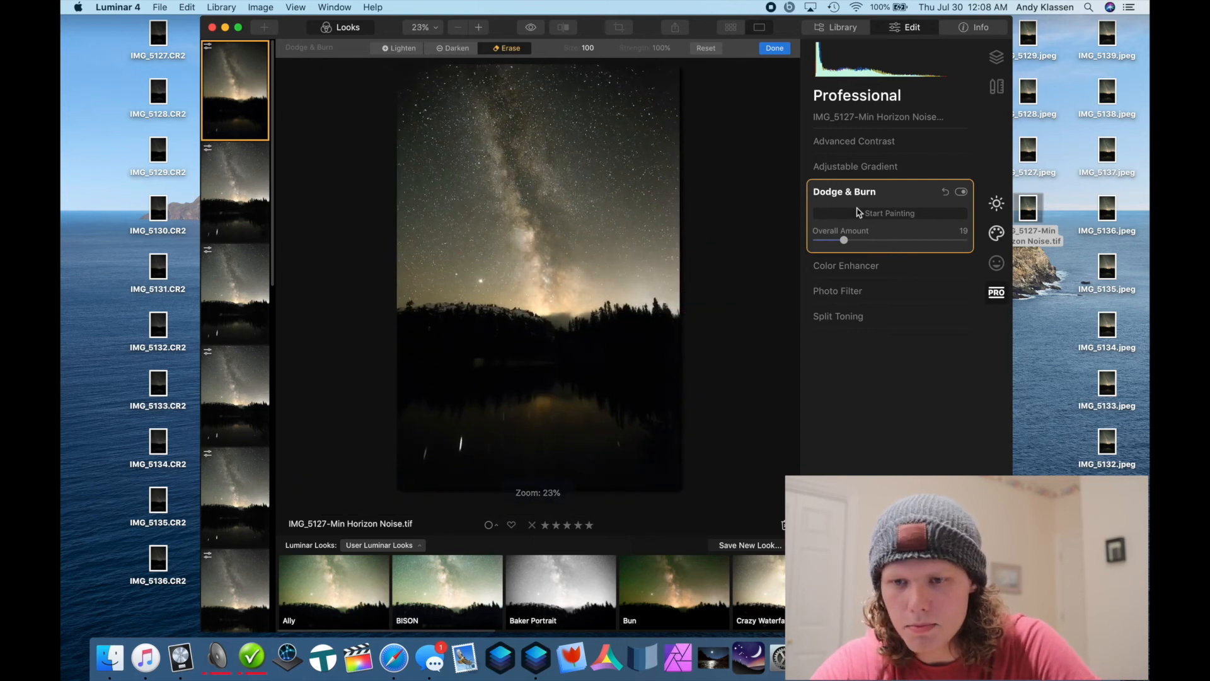
pyautogui.click(786, 48)
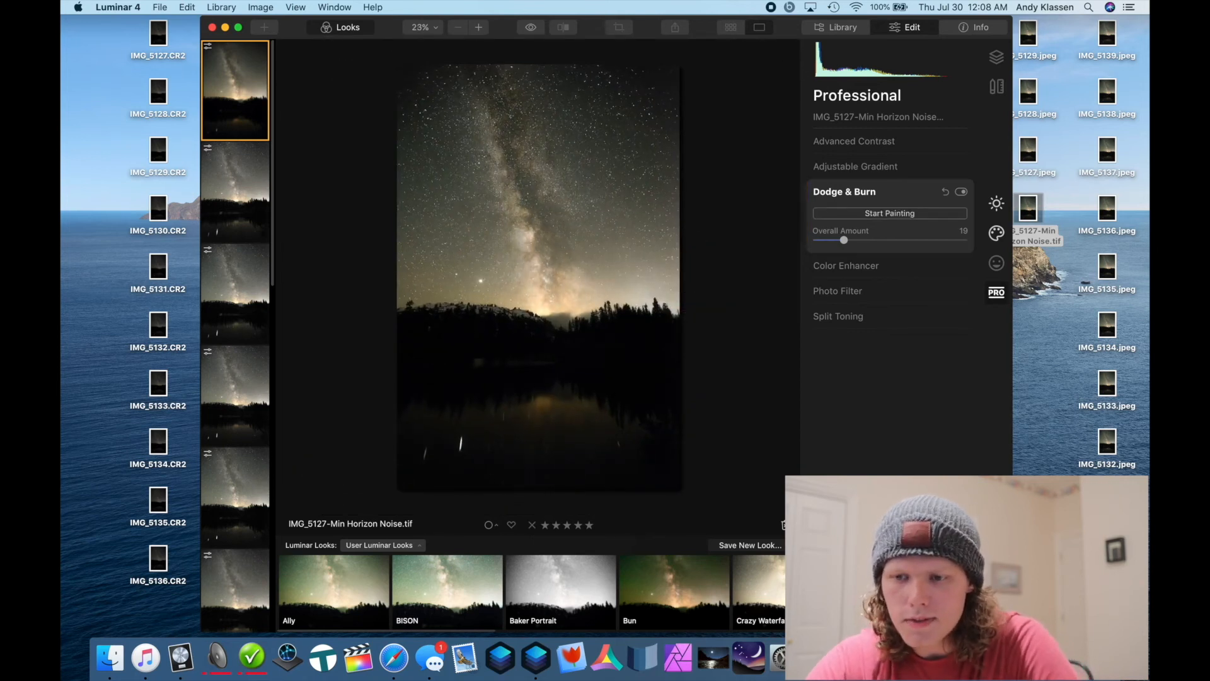
pyautogui.click(893, 192)
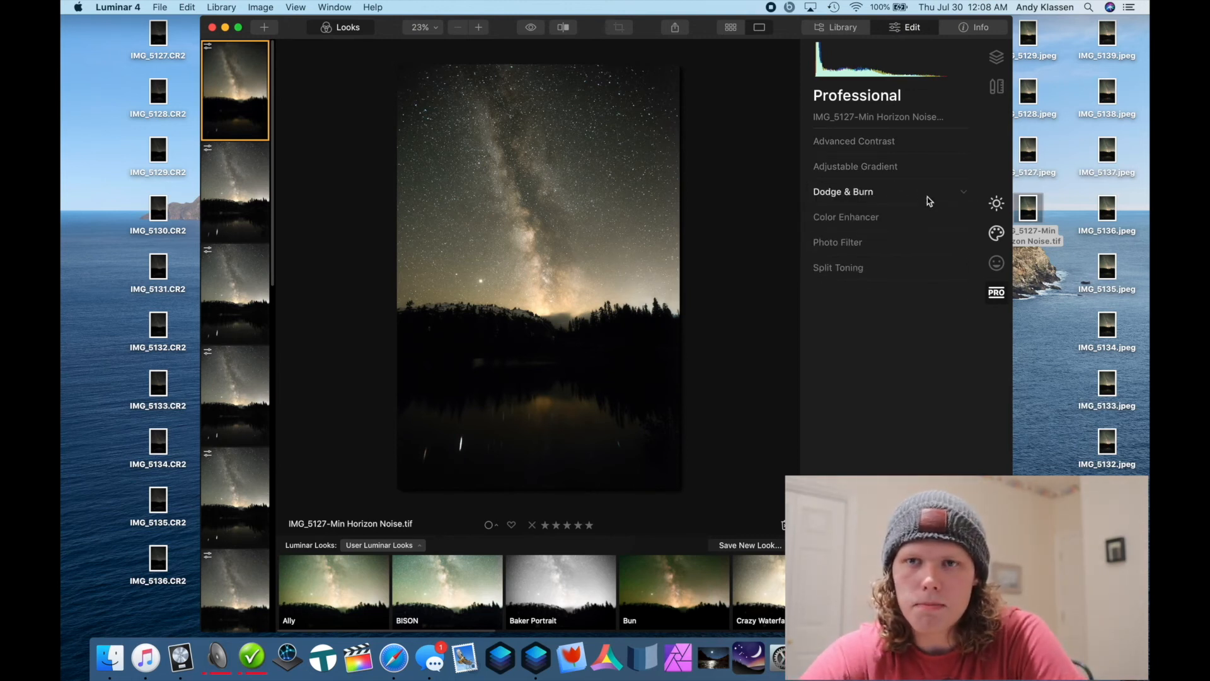
# - Place an Adjustable Gradient just below the treeline, with its blend narrowed to 11
pyautogui.click(912, 166)
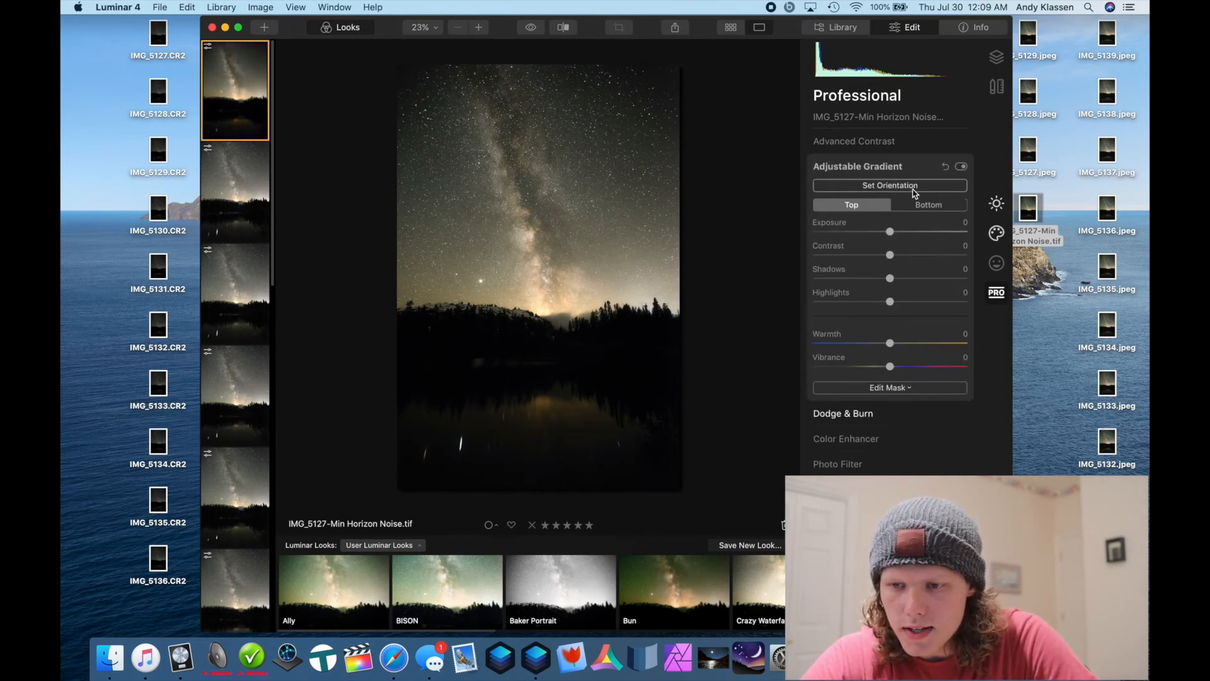
pyautogui.click(889, 185)
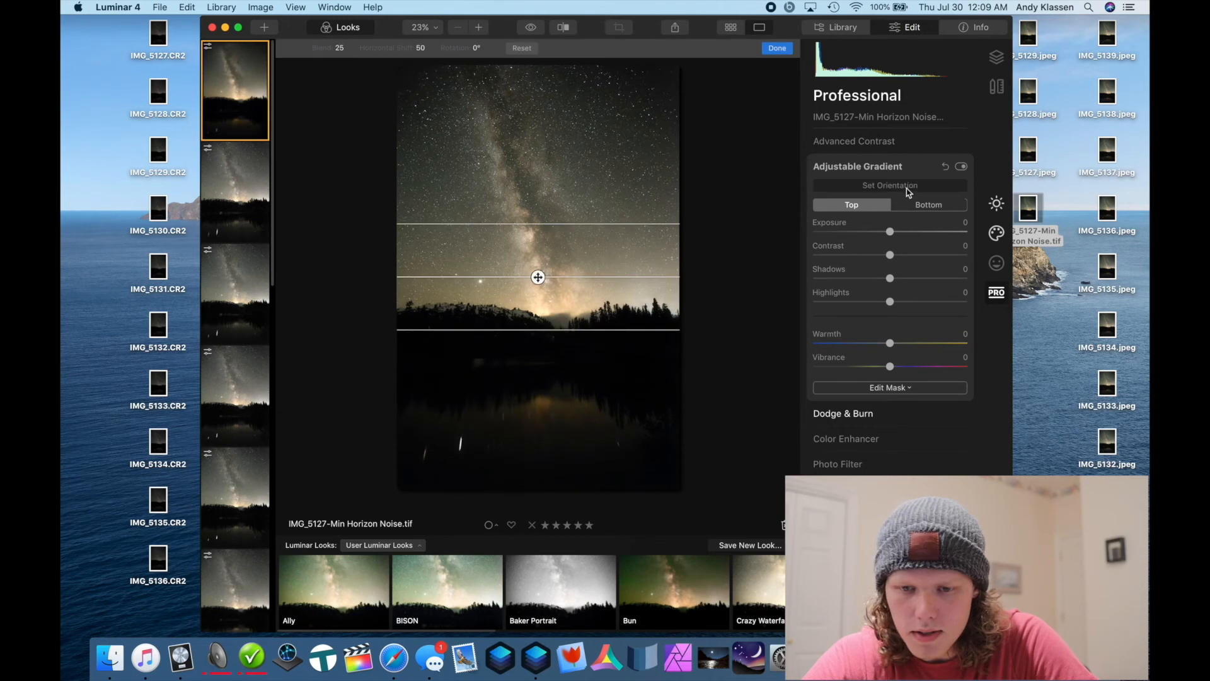
pyautogui.moveTo(537, 359); pyautogui.dragTo(537, 338)
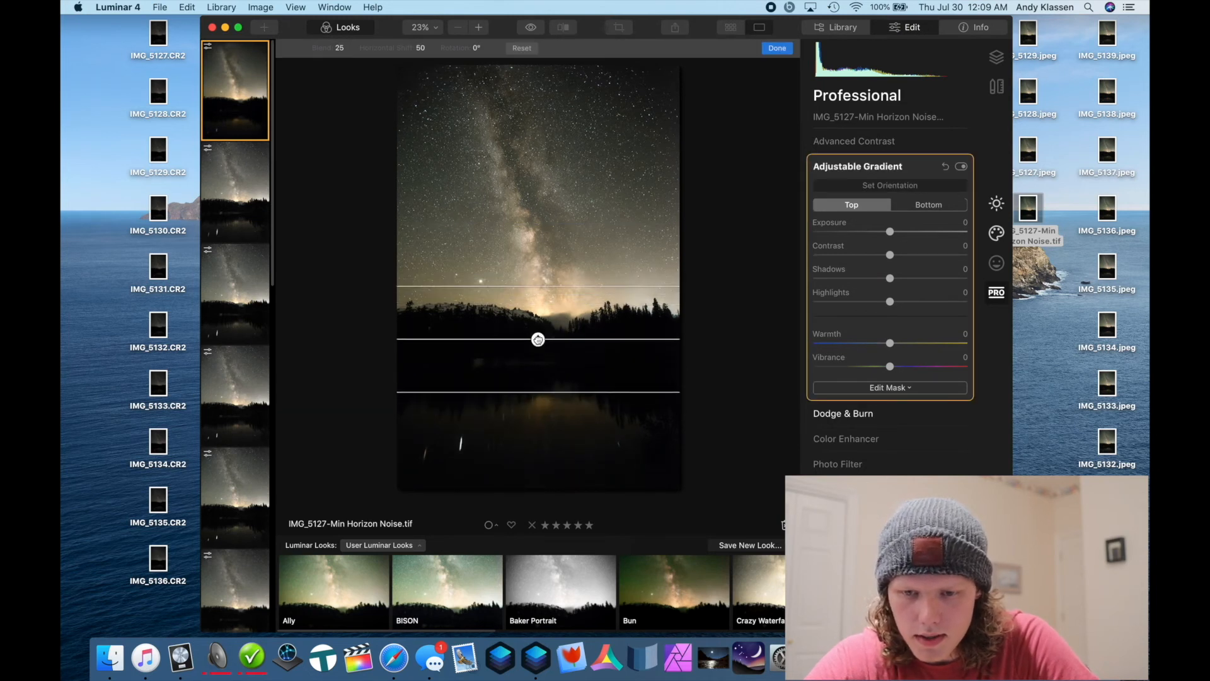
pyautogui.moveTo(548, 285); pyautogui.dragTo(538, 346)
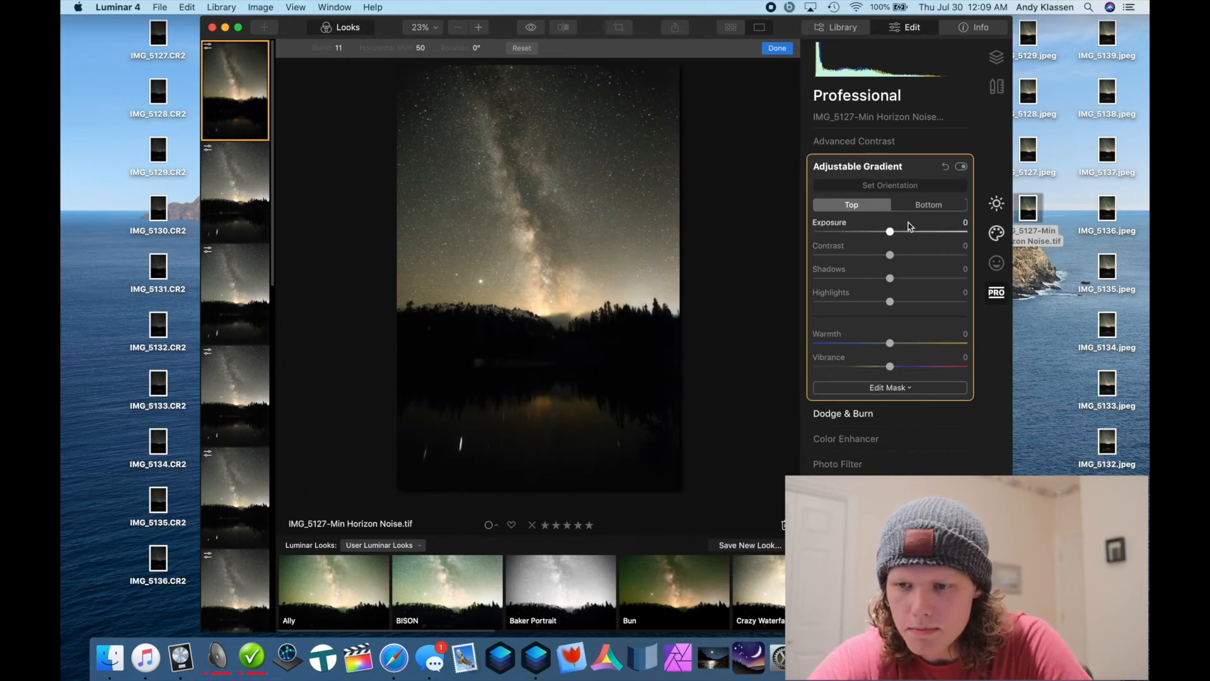
# - Raise the exposure and highlights of the gradient's bottom part to 100 to brighten the lake
pyautogui.click(929, 204)
pyautogui.moveTo(891, 232); pyautogui.dragTo(996, 235)
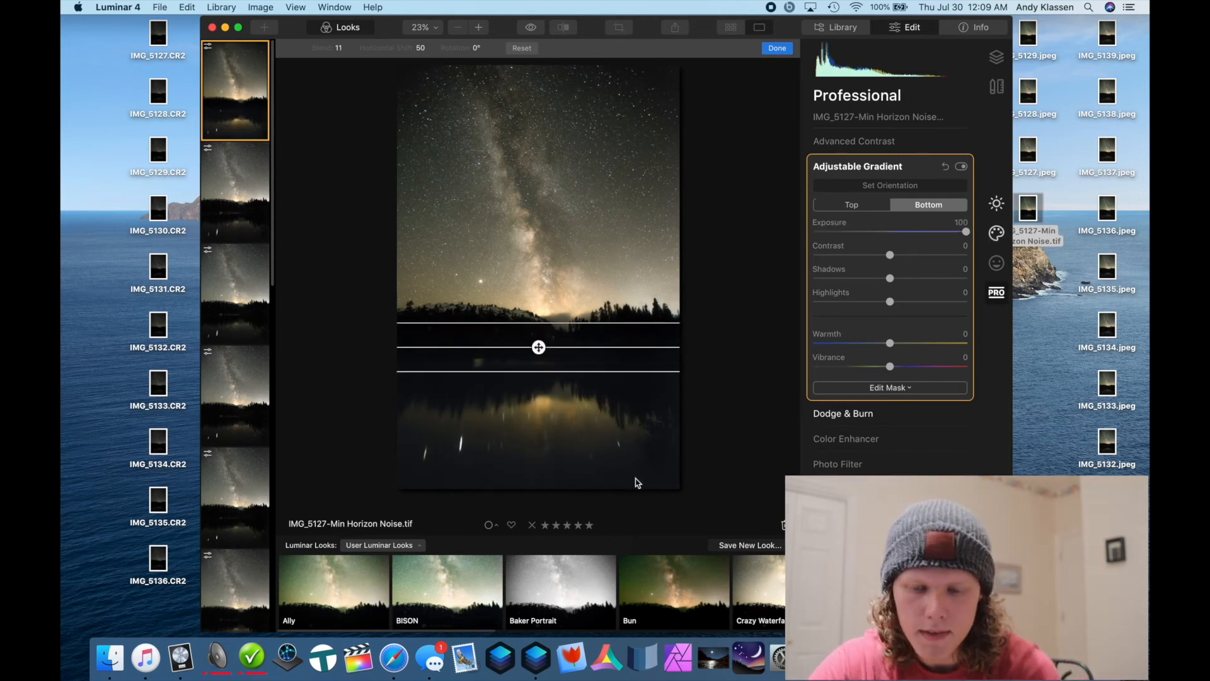
pyautogui.moveTo(891, 255); pyautogui.dragTo(1034, 318)
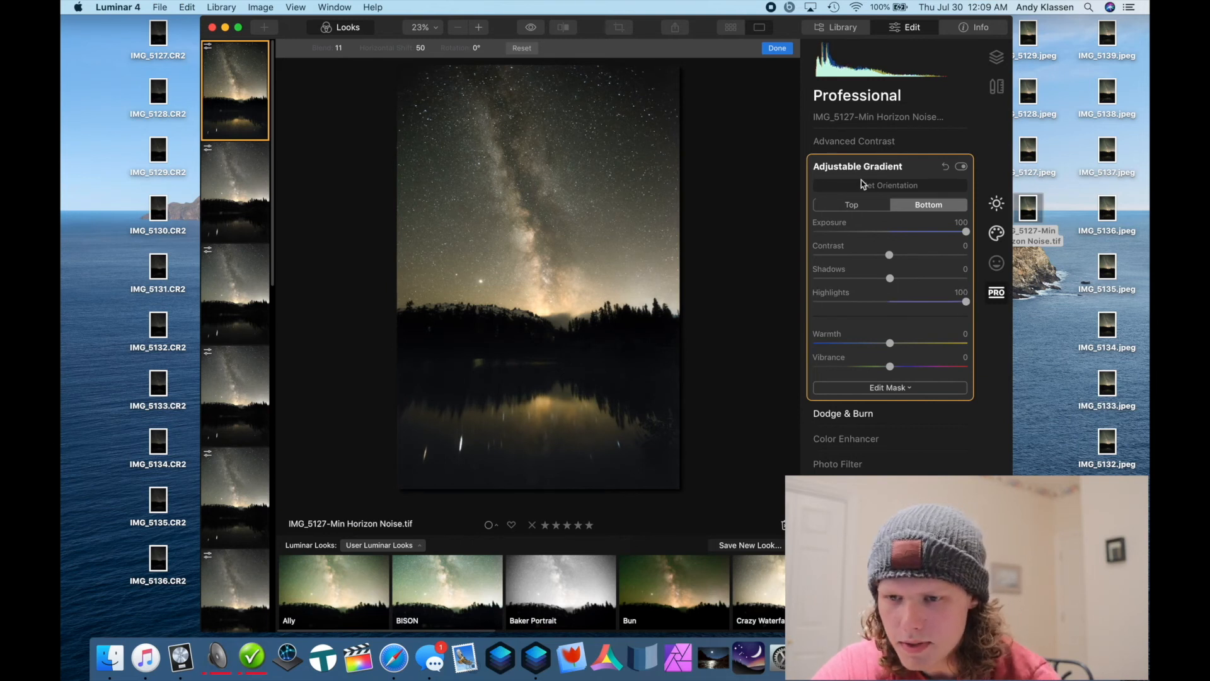
pyautogui.click(874, 167)
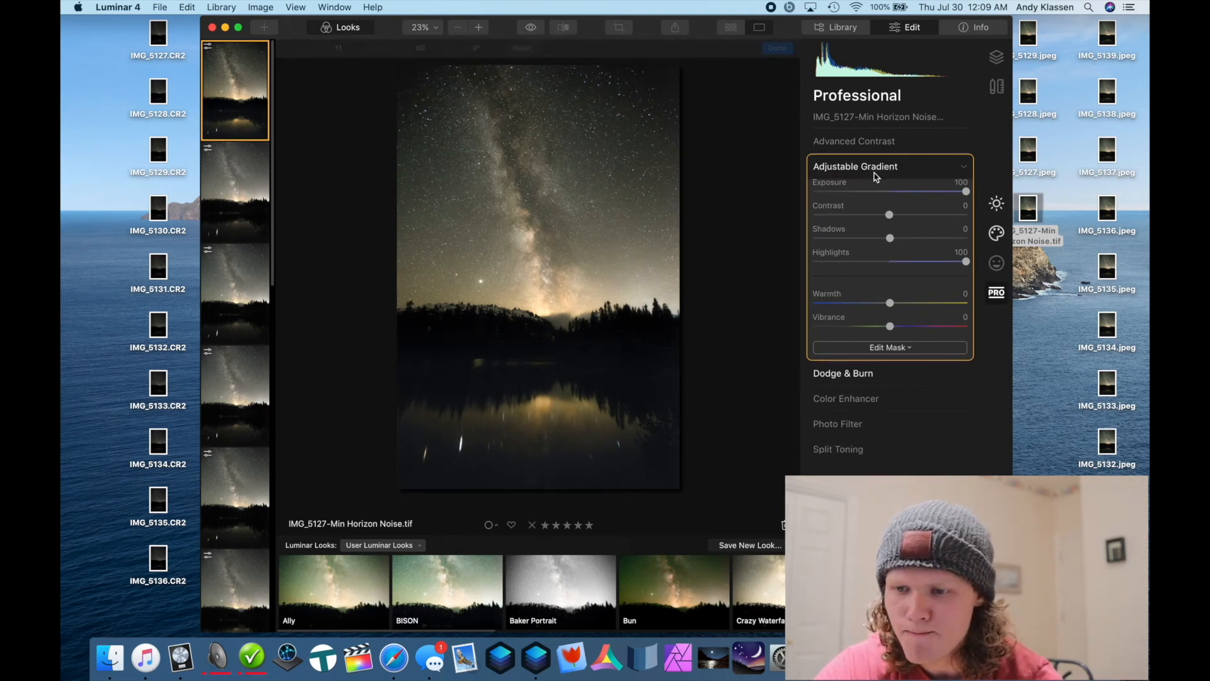
# - Add a new adjustment layer above the photo
pyautogui.click(995, 199)
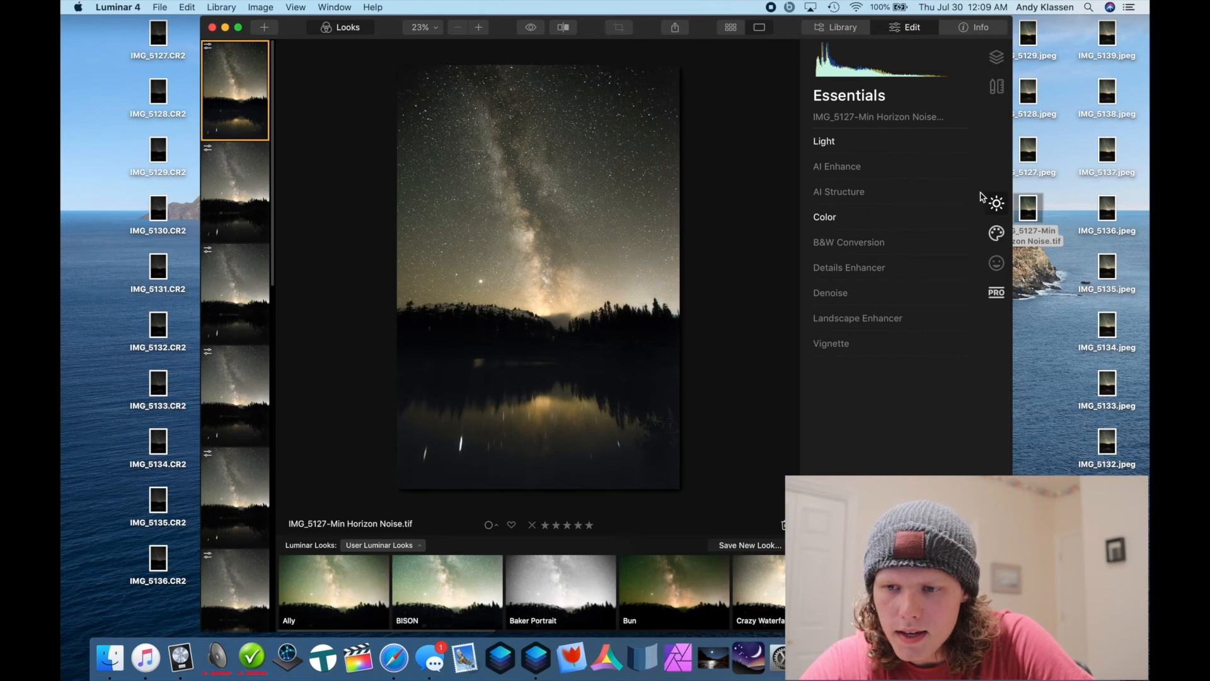
pyautogui.click(996, 58)
pyautogui.click(960, 96)
pyautogui.click(983, 114)
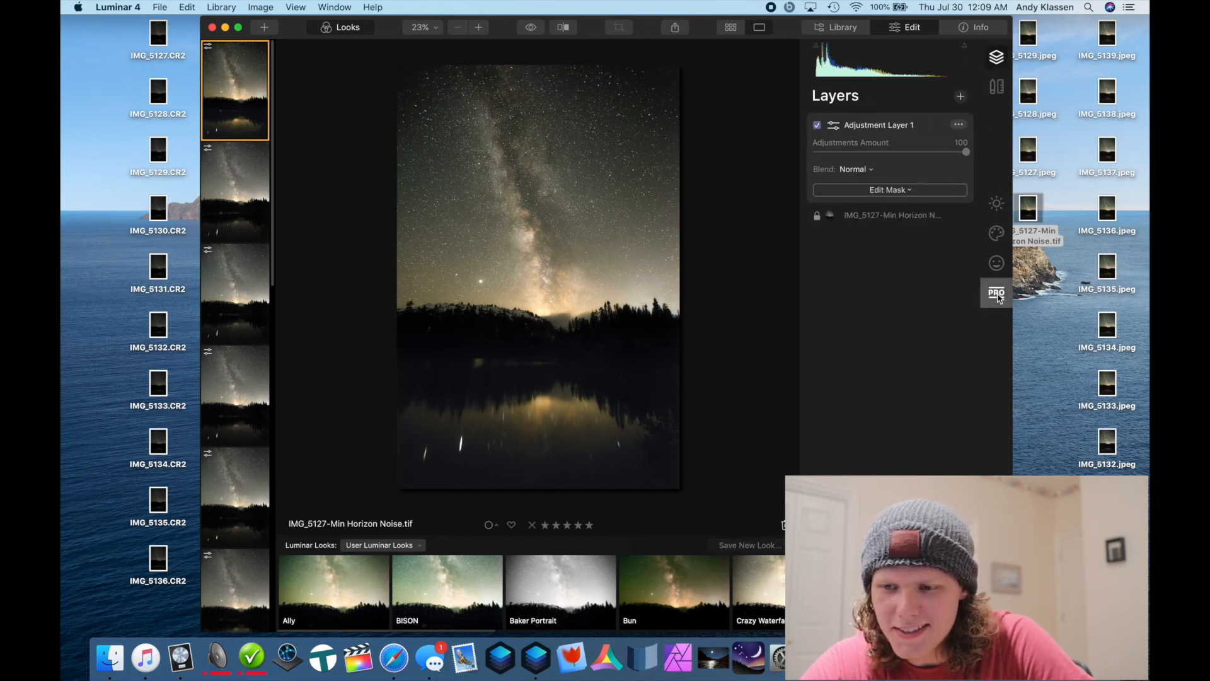
# - Place an Adjustable Gradient on the new adjustment layer just below the treeline, with a blend of 10
pyautogui.click(996, 296)
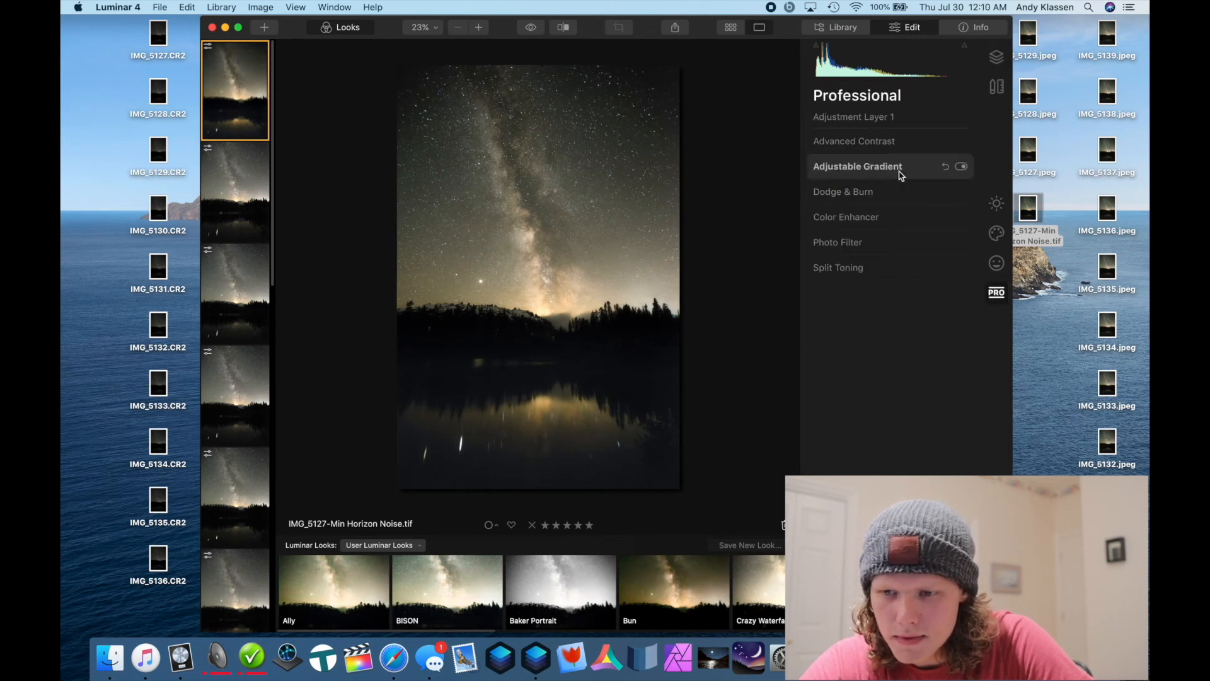
pyautogui.click(906, 167)
pyautogui.click(916, 185)
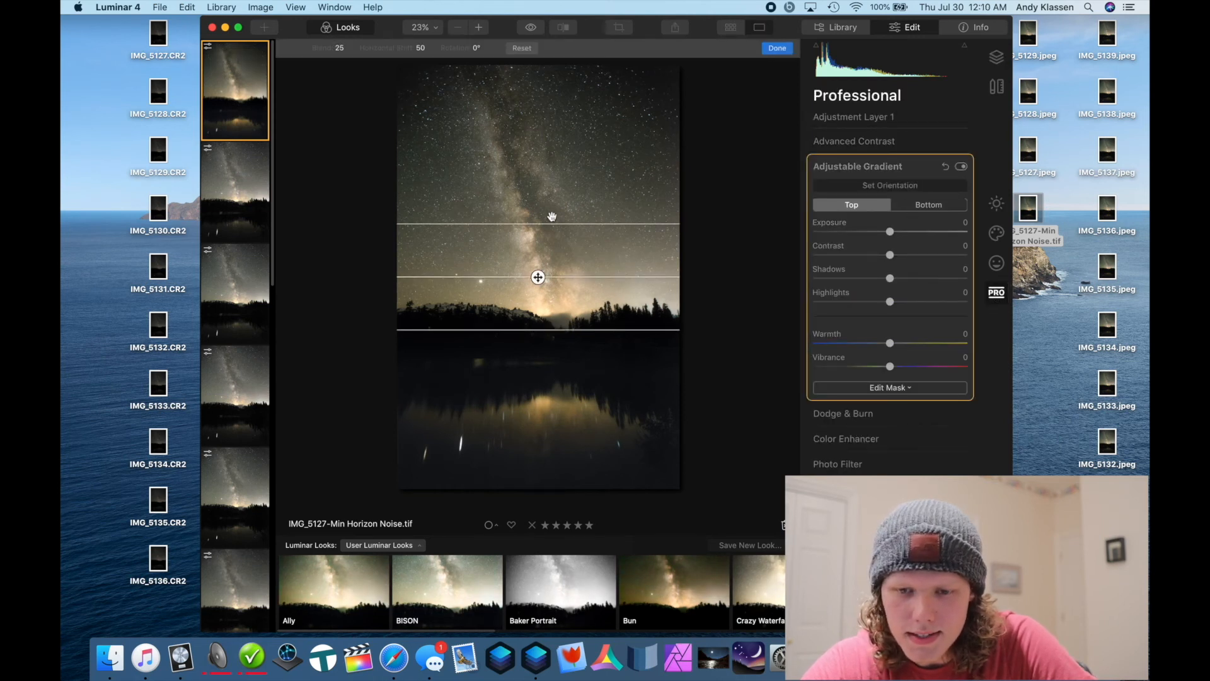
pyautogui.moveTo(550, 222); pyautogui.dragTo(537, 347)
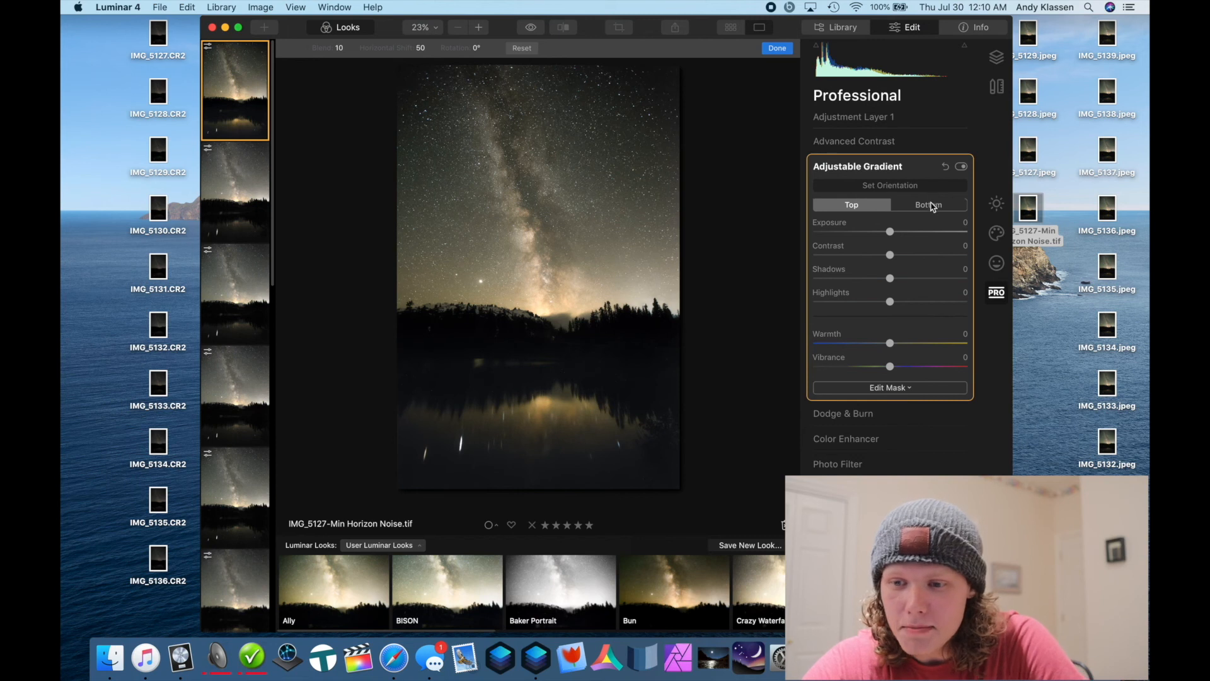
# - Set the exposure to 59 and the contrast to 69 for the bottom part of the new layer's gradient
pyautogui.click(929, 206)
pyautogui.moveTo(891, 231); pyautogui.dragTo(919, 229)
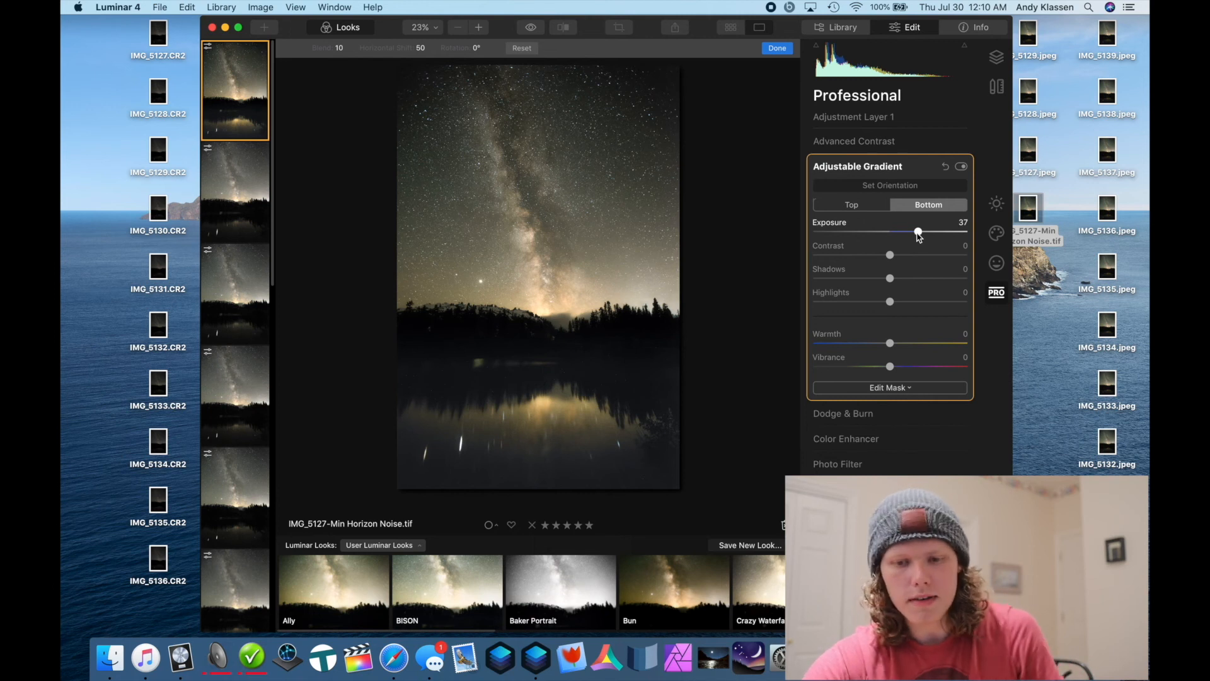
pyautogui.moveTo(918, 233); pyautogui.dragTo(949, 243)
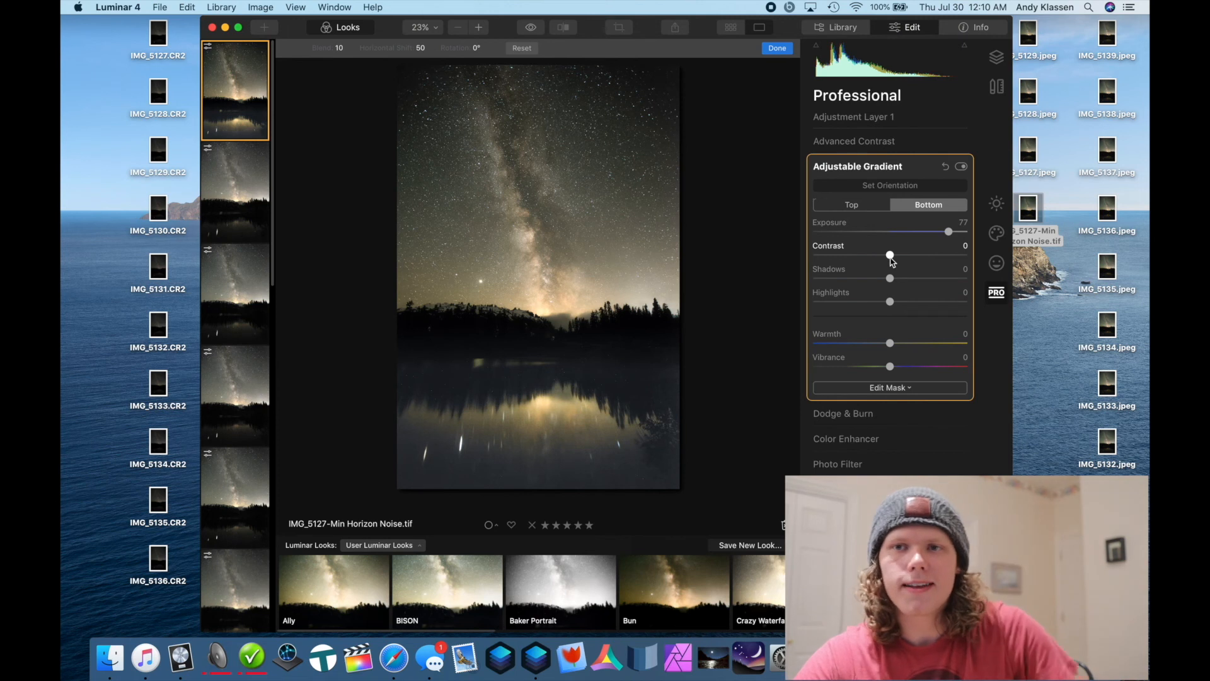
pyautogui.moveTo(891, 261); pyautogui.dragTo(945, 267)
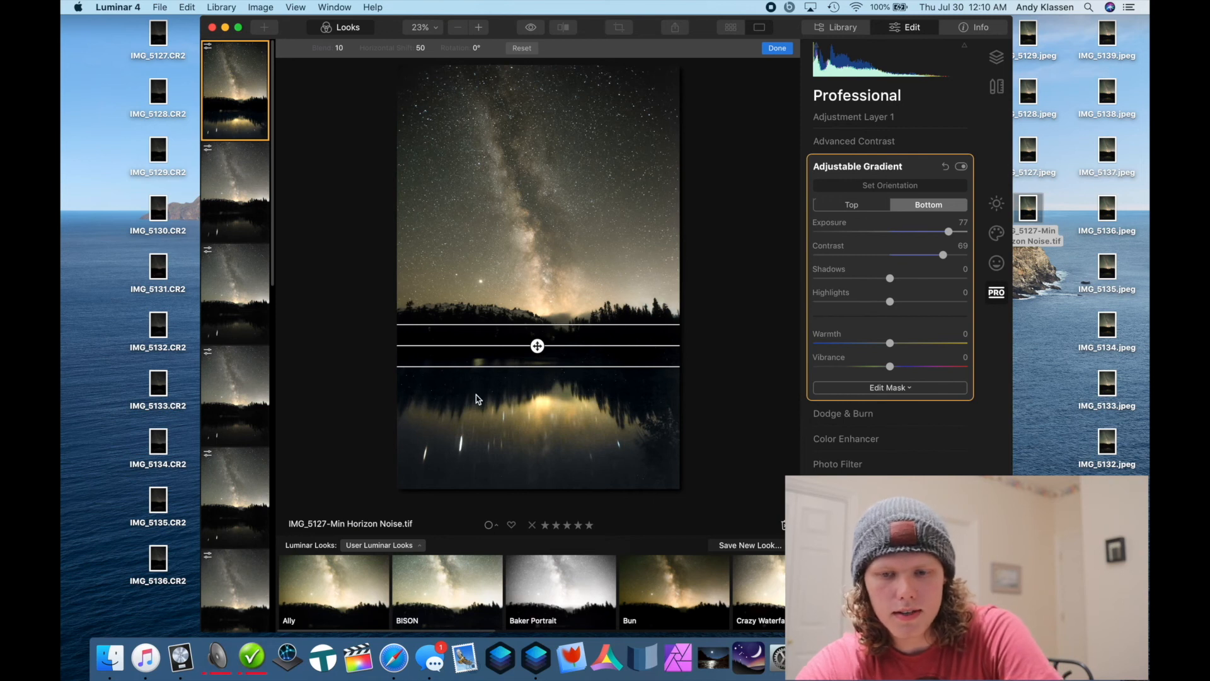
pyautogui.moveTo(950, 234); pyautogui.dragTo(935, 236)
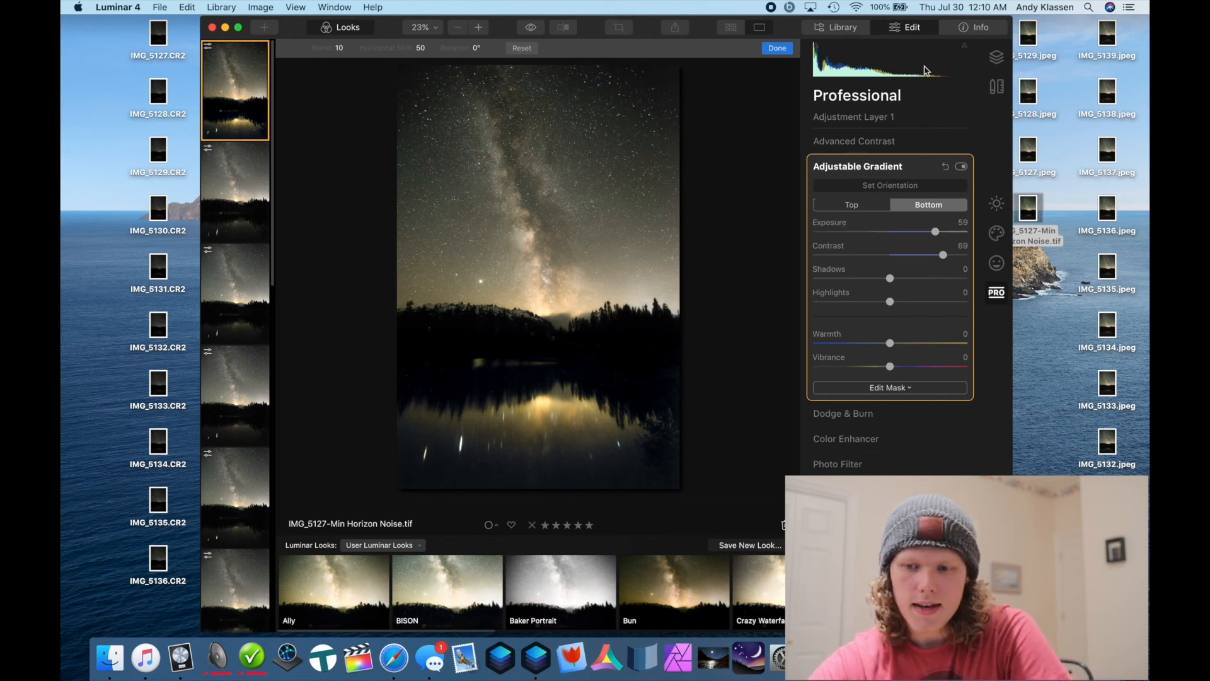
# - Finish positioning the gradient and lower the vibrance of its bottom part to -59
pyautogui.moveTo(890, 343)
pyautogui.mouseDown()
pyautogui.moveTo(877, 346)
pyautogui.moveTo(890, 345)
pyautogui.mouseUp()
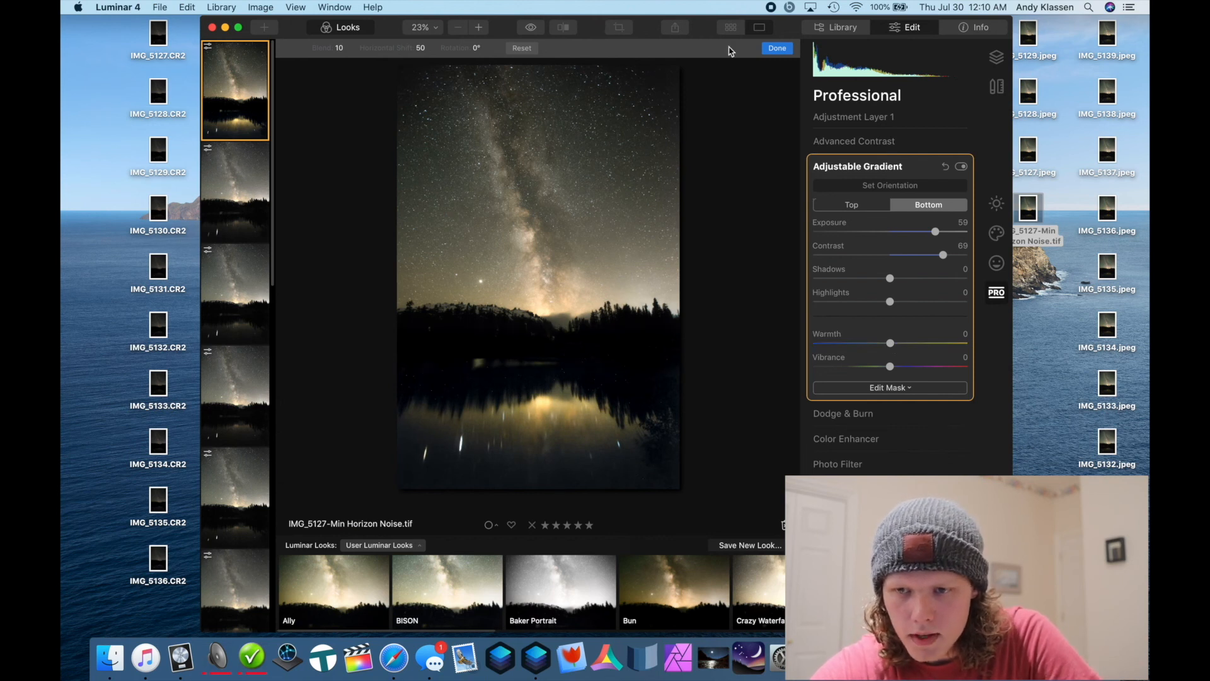
pyautogui.click(778, 49)
pyautogui.moveTo(890, 366); pyautogui.dragTo(845, 379)
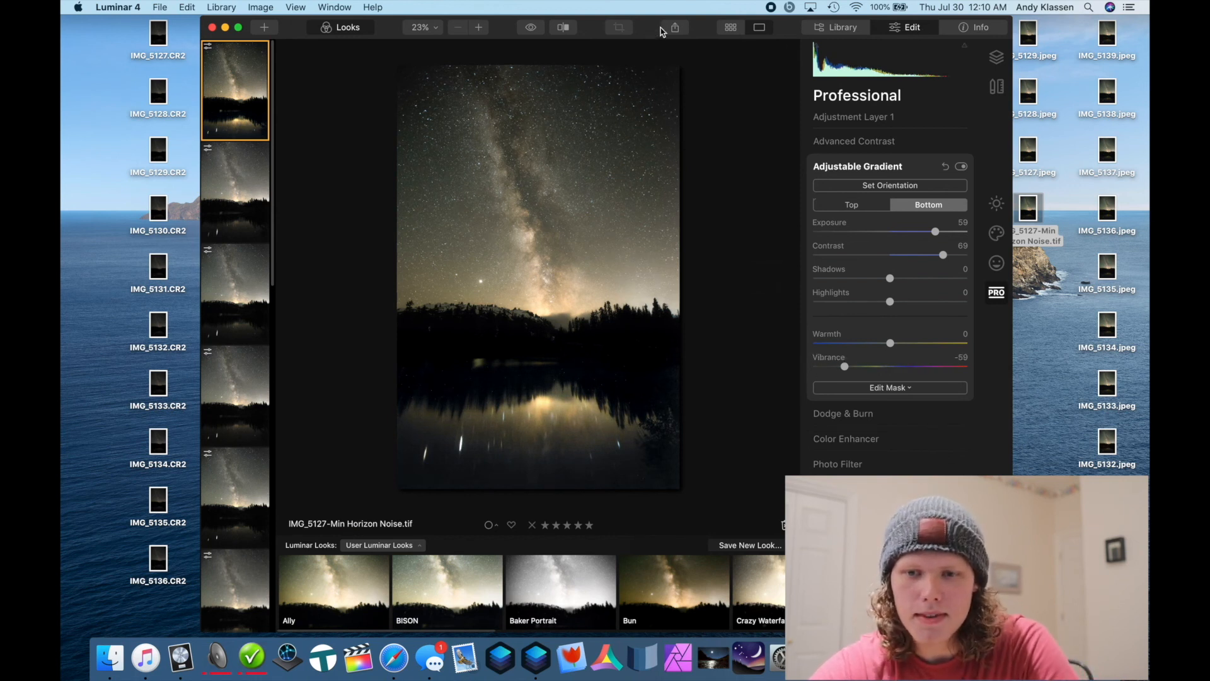
# - Compare the edited photo with the original in the before-and-after view
pyautogui.click(564, 28)
pyautogui.moveTo(541, 236); pyautogui.dragTo(535, 269)
pyautogui.click(563, 27)
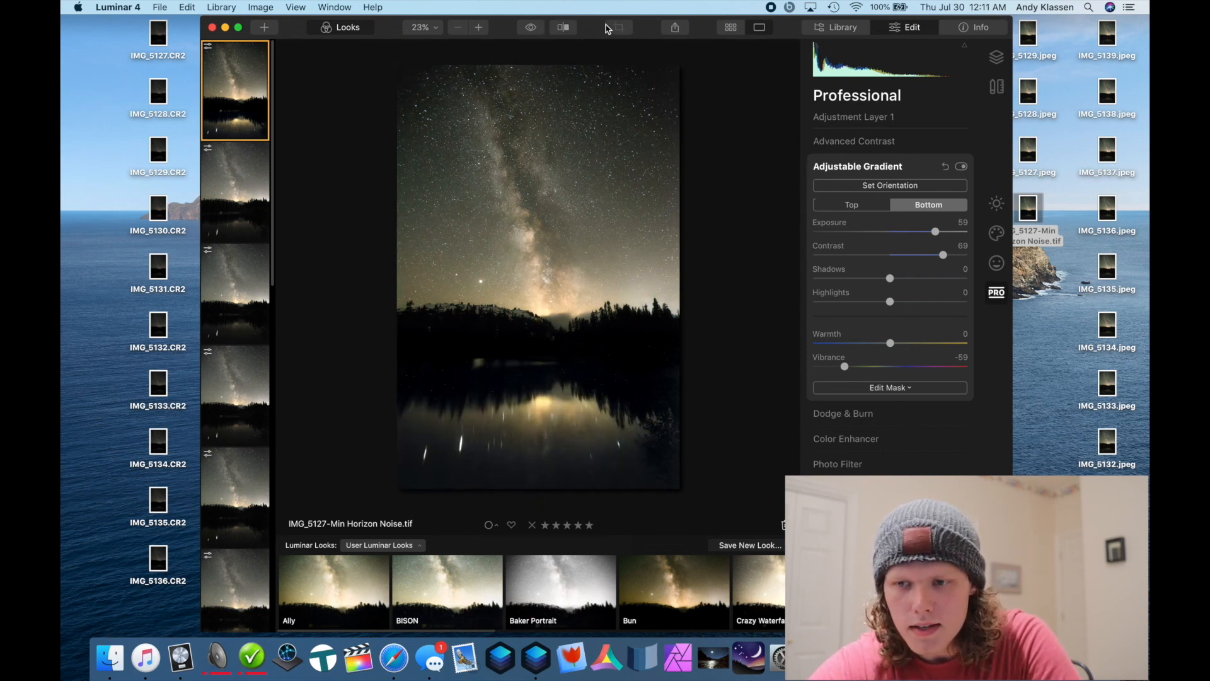
# - Export the edited photo to the Desktop as a quality-100 sRGB JPEG at original size, named "IMG_5127-Min Horizon Noise edit"
pyautogui.rightClick(214, 91)
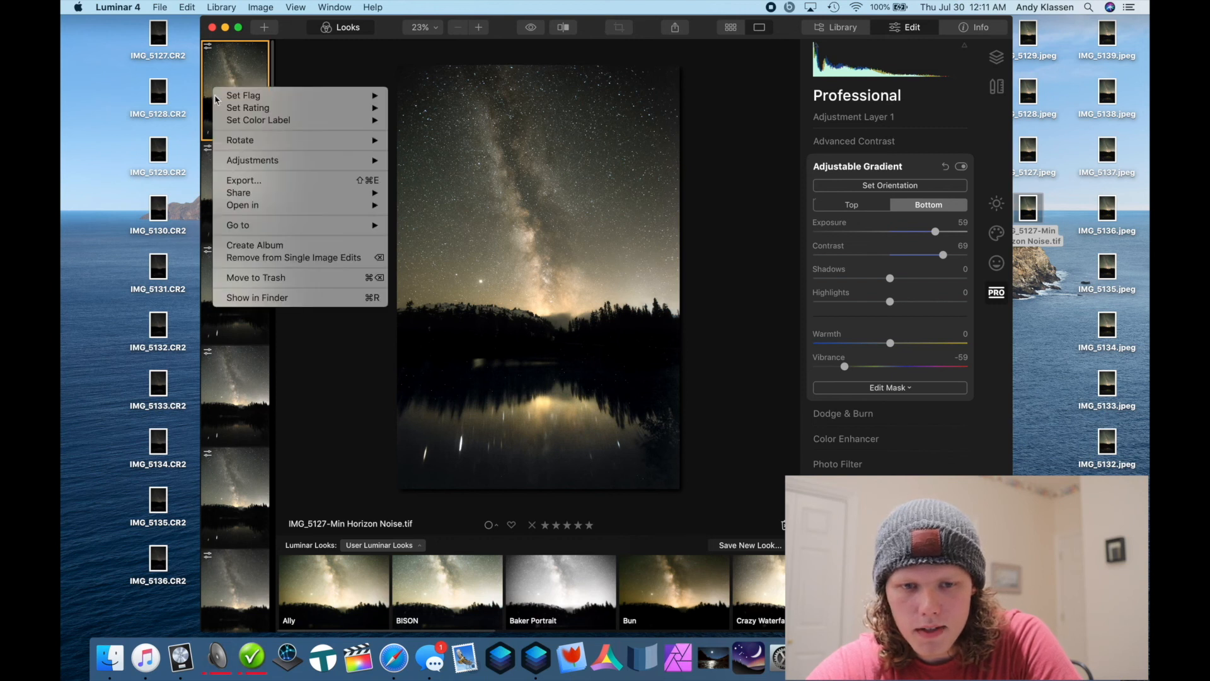
pyautogui.click(268, 183)
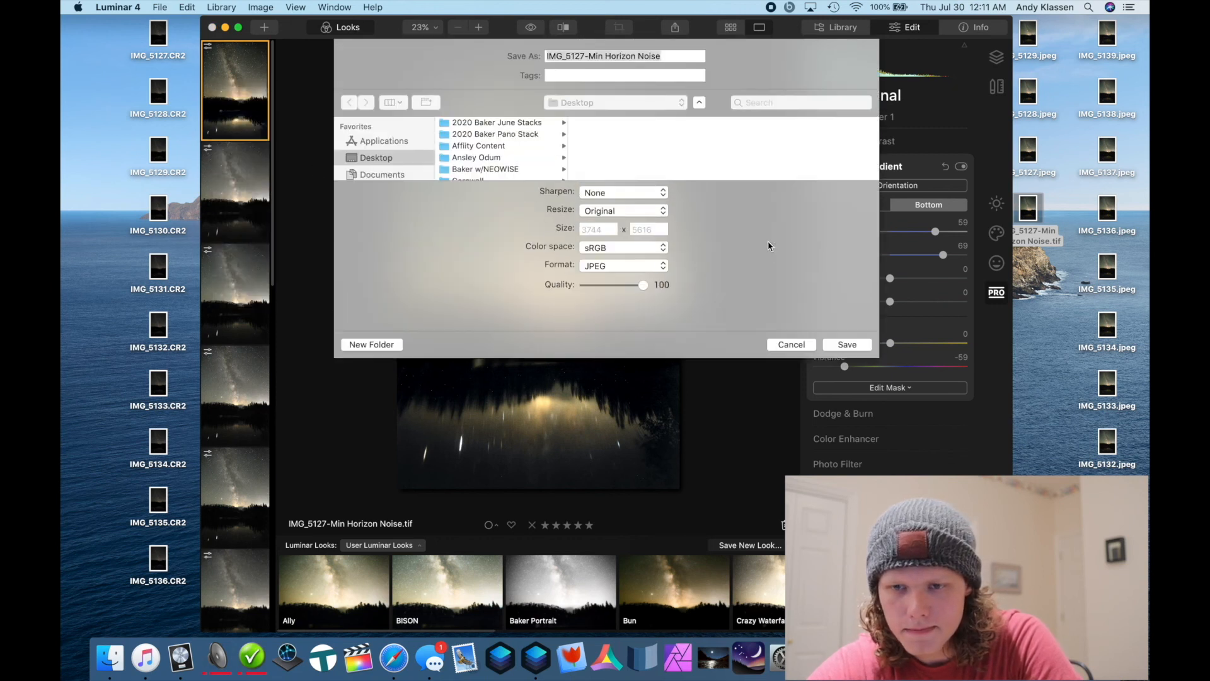
pyautogui.press('Right')
pyautogui.write('ed')
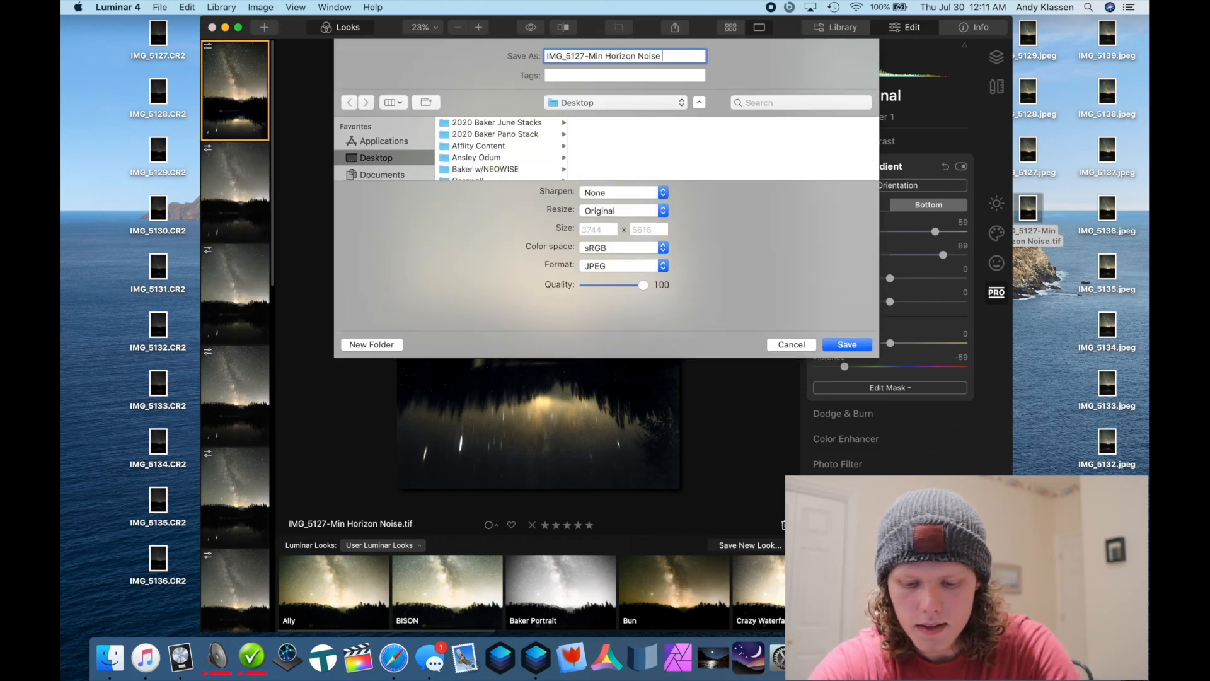
pyautogui.press('Return')
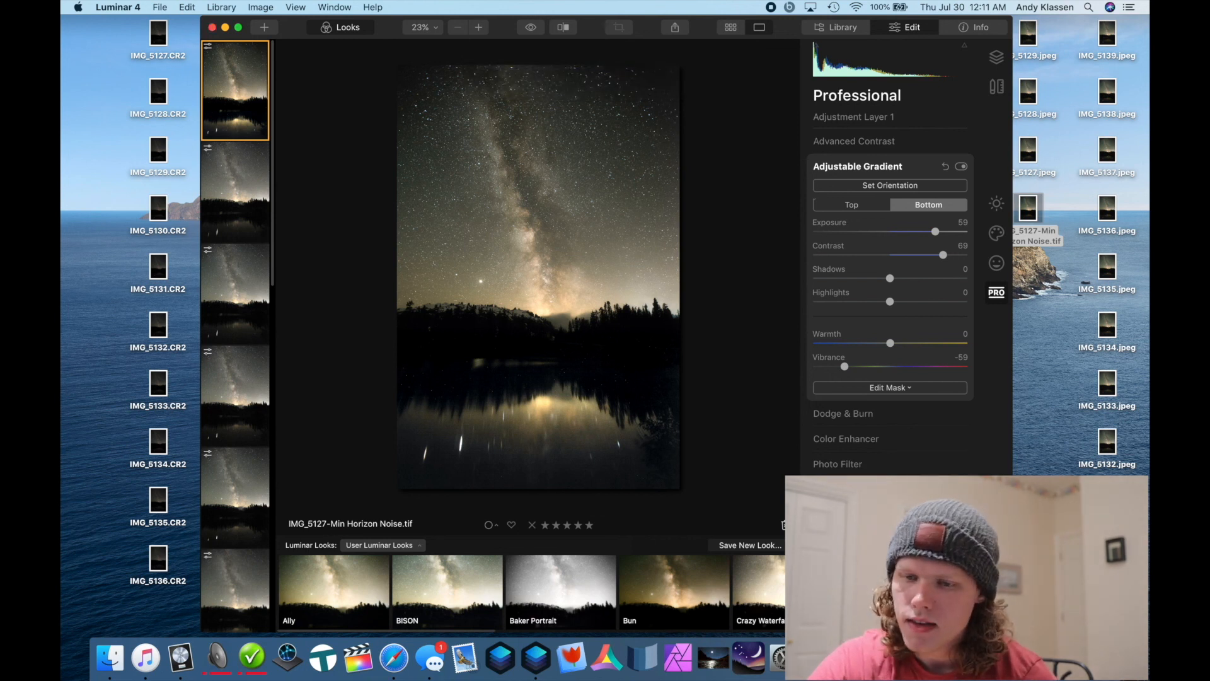
# - Minimize the editor and compare the exported edit JPEG with the raw IMG_5127.CR2 in Quick Look previews on the desktop
pyautogui.click(225, 27)
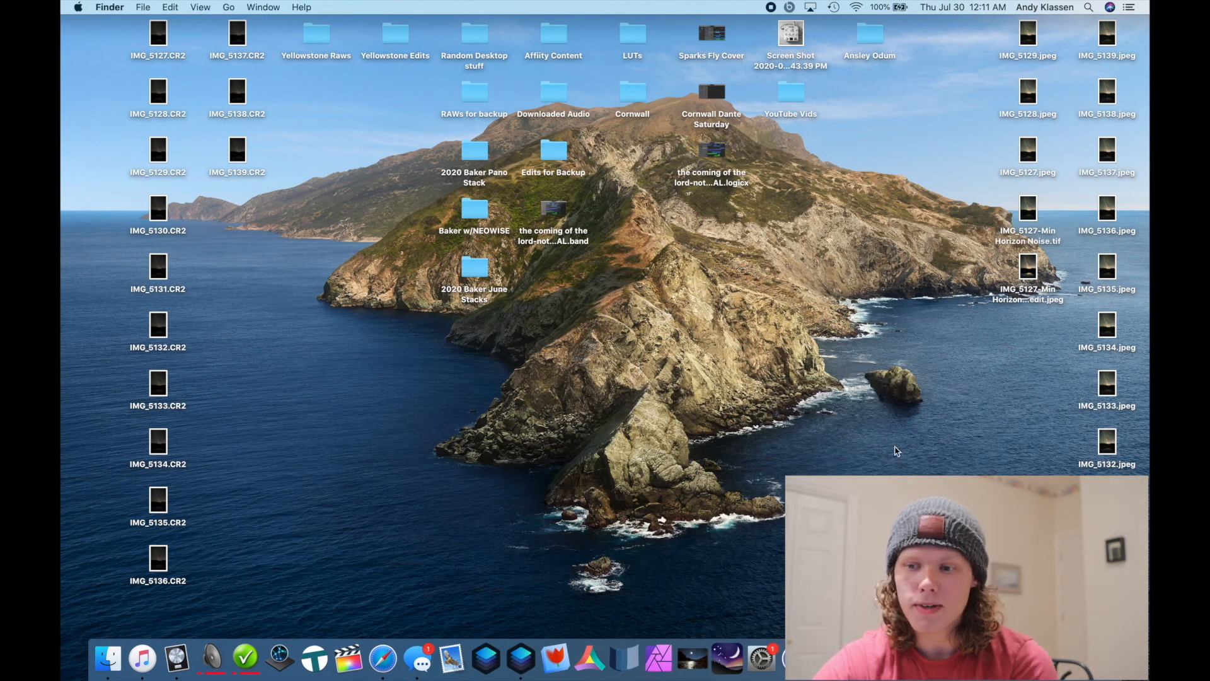
pyautogui.click(1043, 302)
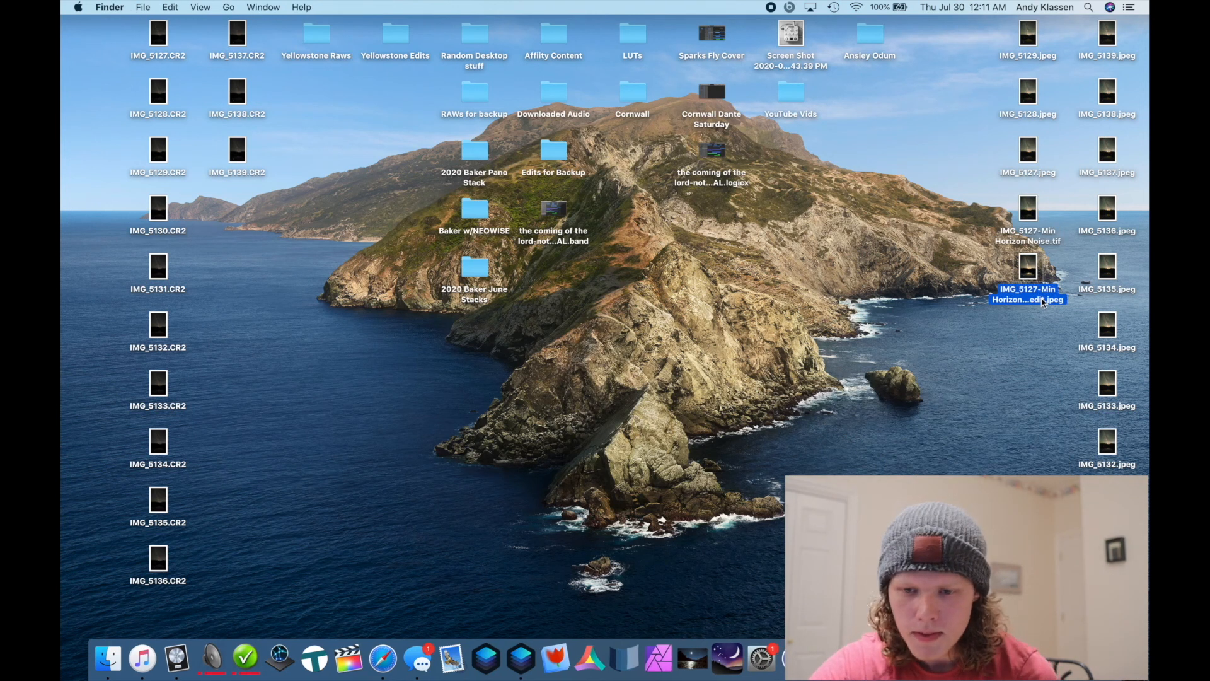
pyautogui.press('space')
pyautogui.click(162, 40)
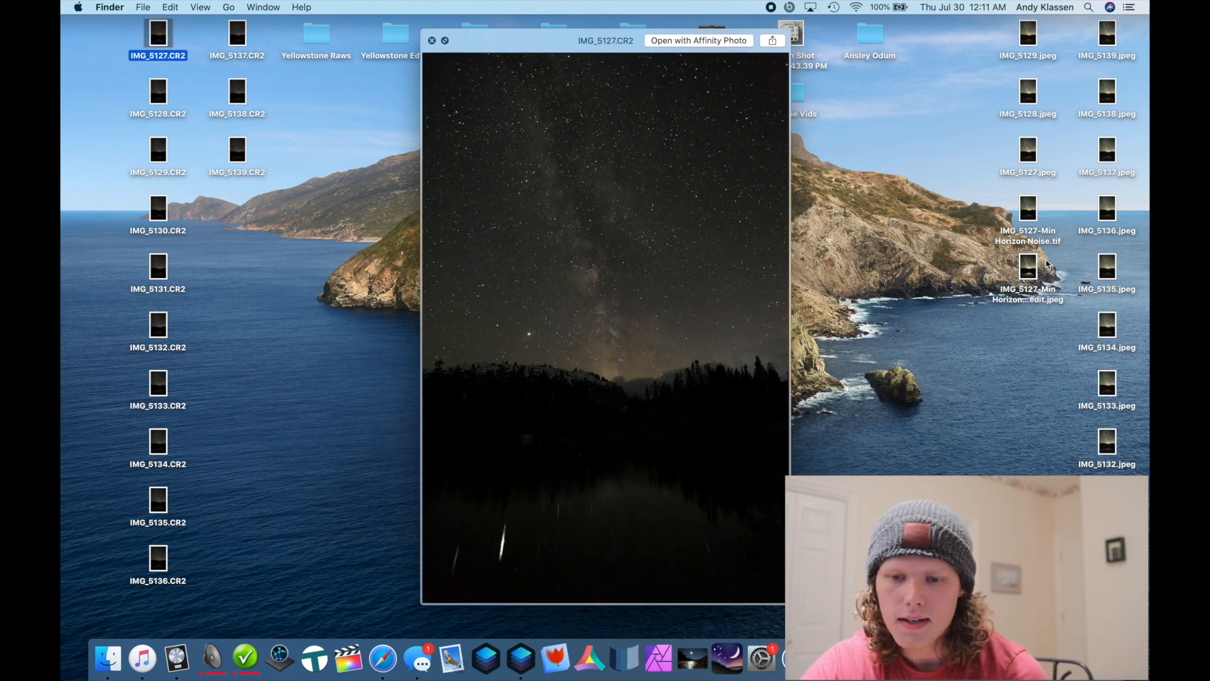
pyautogui.click(1037, 270)
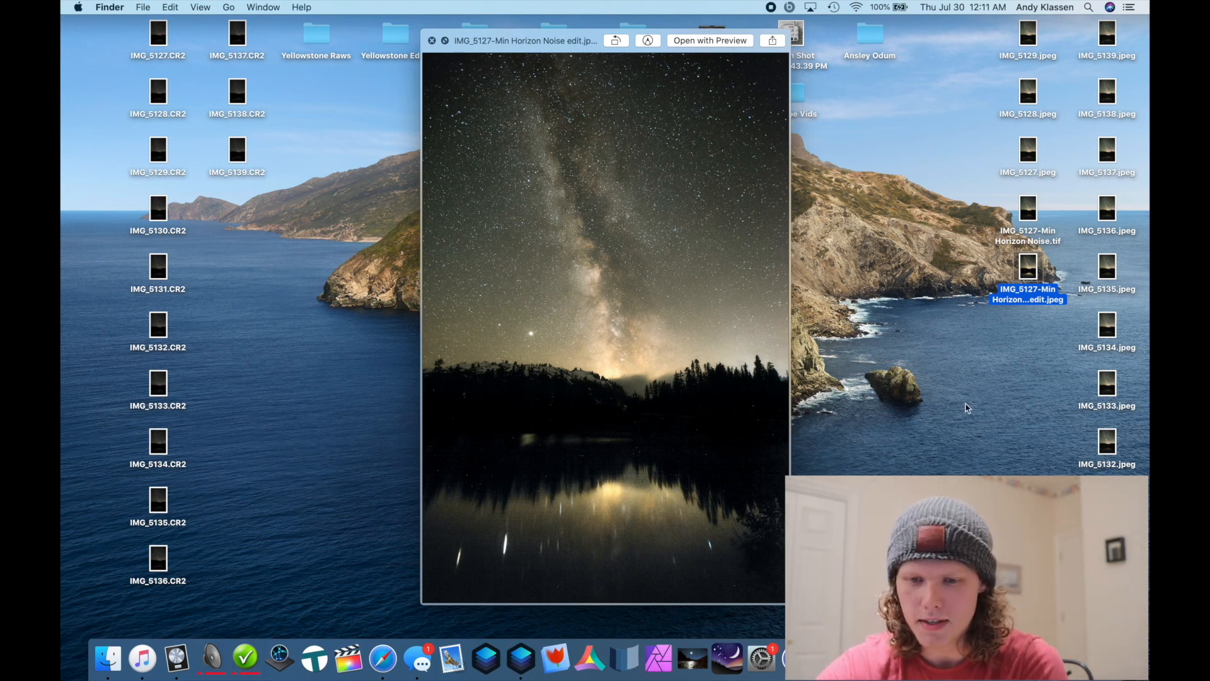
pyautogui.press('space')
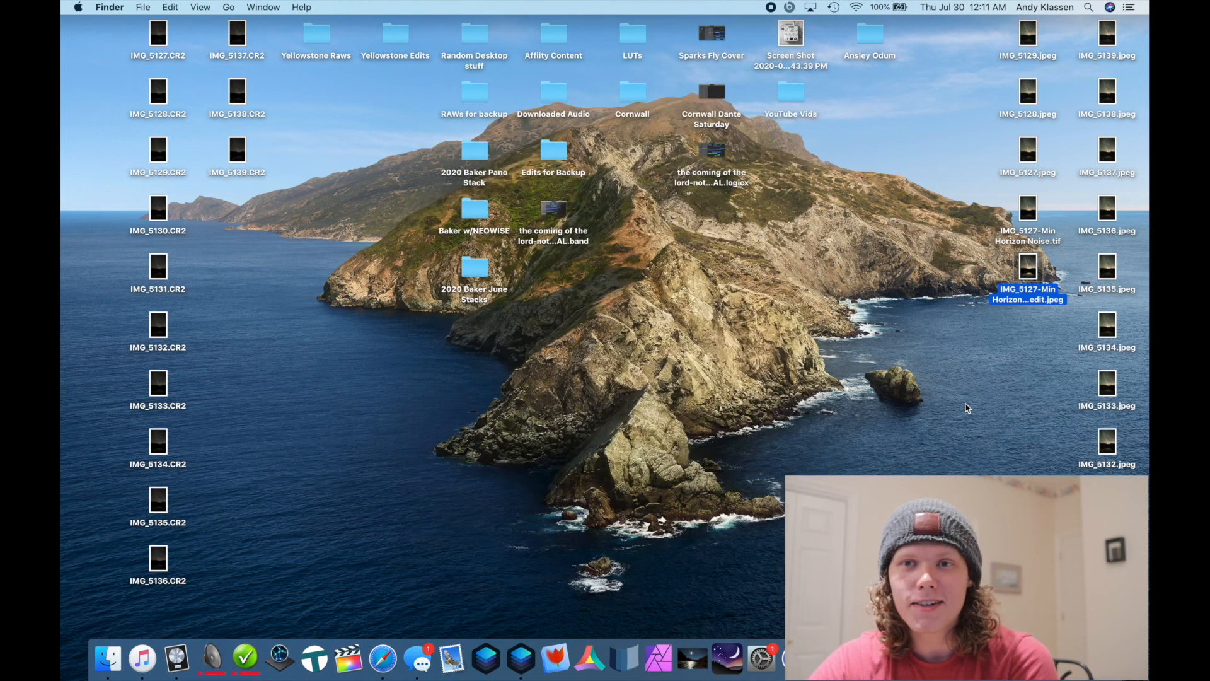
pyautogui.click(943, 402)
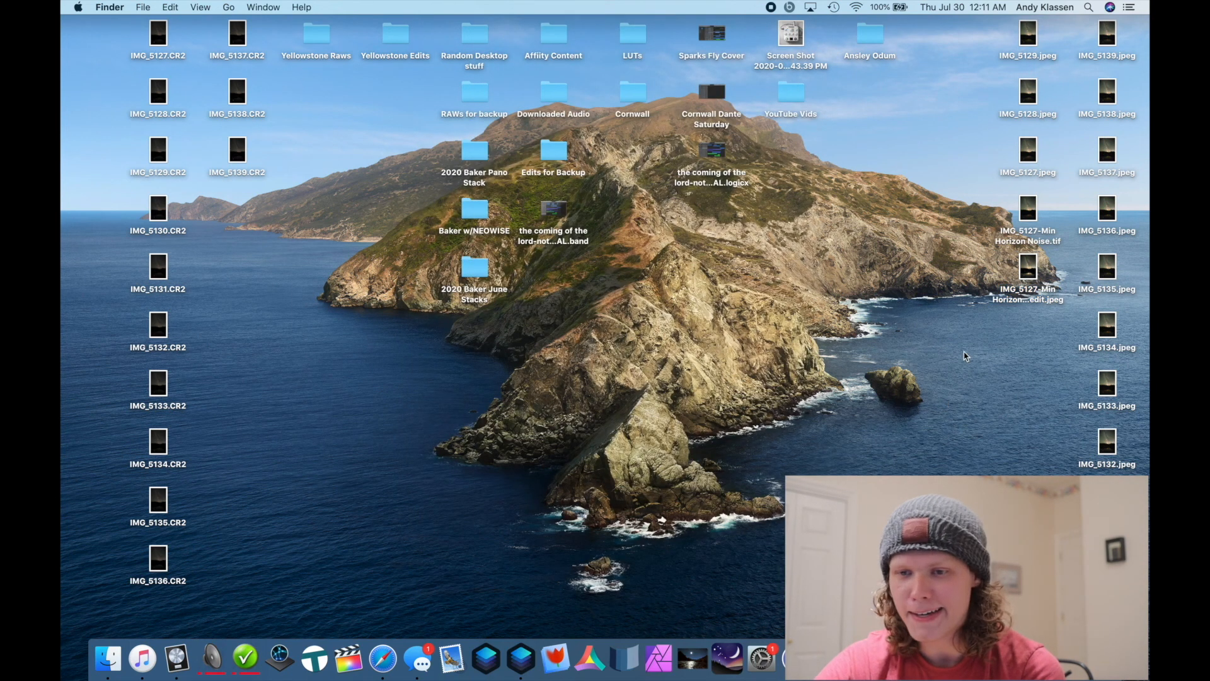
pyautogui.moveTo(1000, 357); pyautogui.dragTo(934, 423)
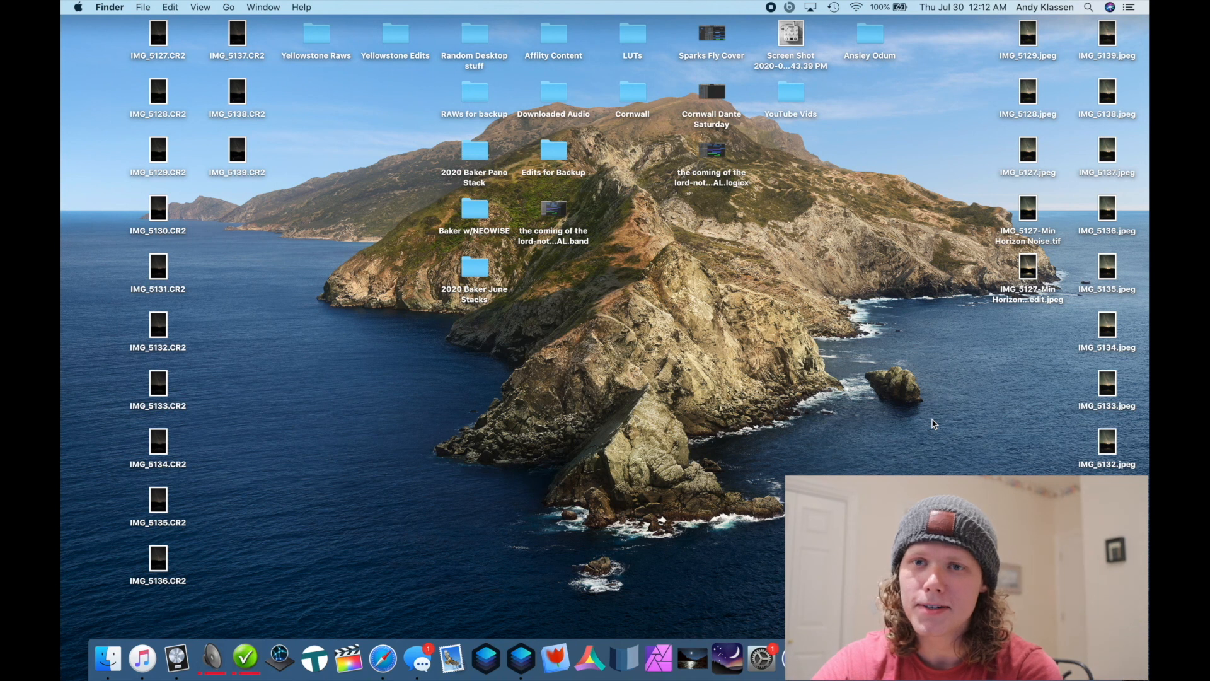